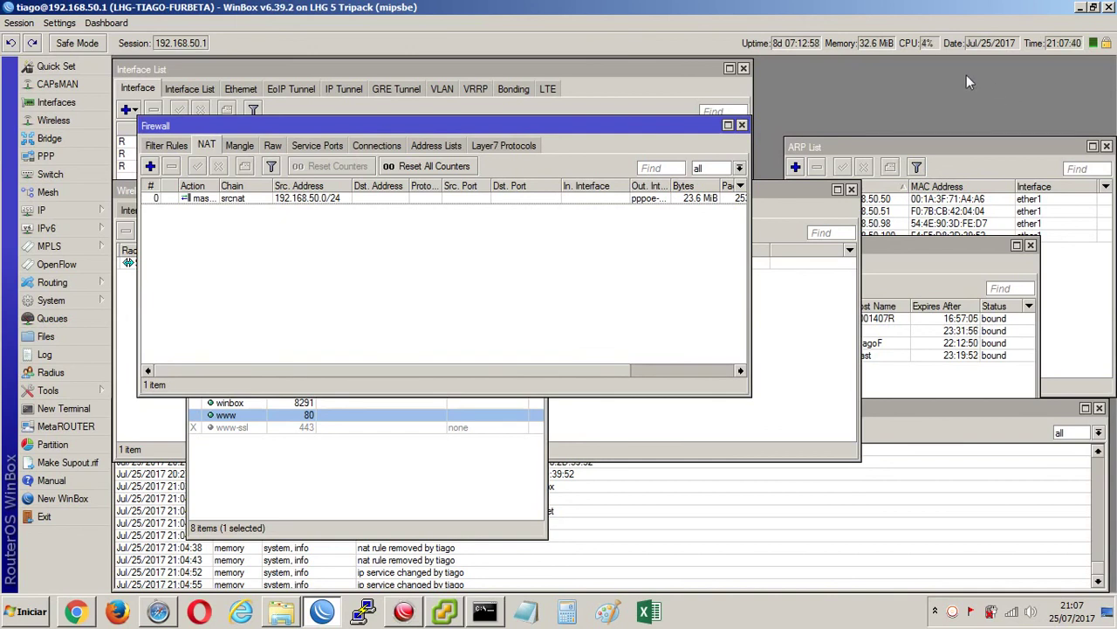
Widen the Firewall window until all NAT rule columns are visible, and move it slightly higher.
left_click(61, 212)
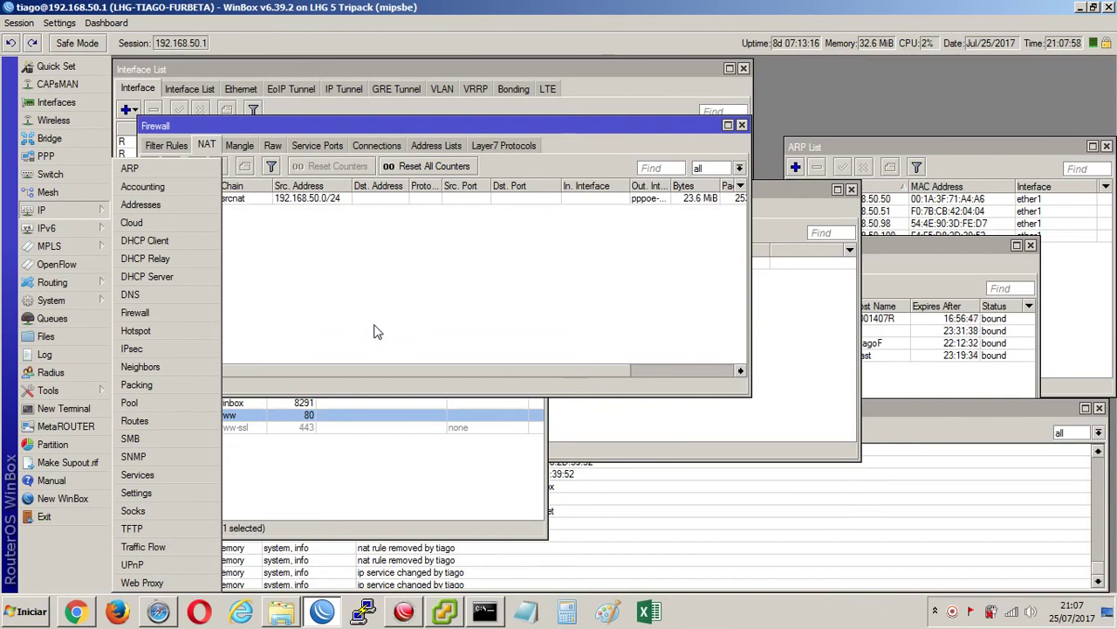
left_click(514, 259)
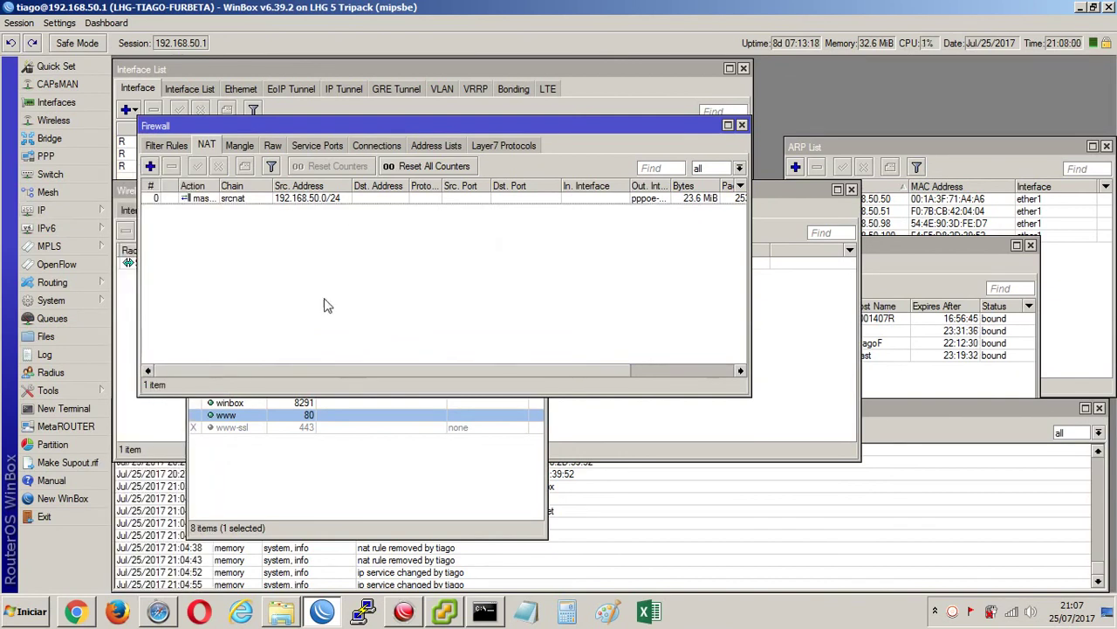
left_click_drag(749, 227, 866, 224)
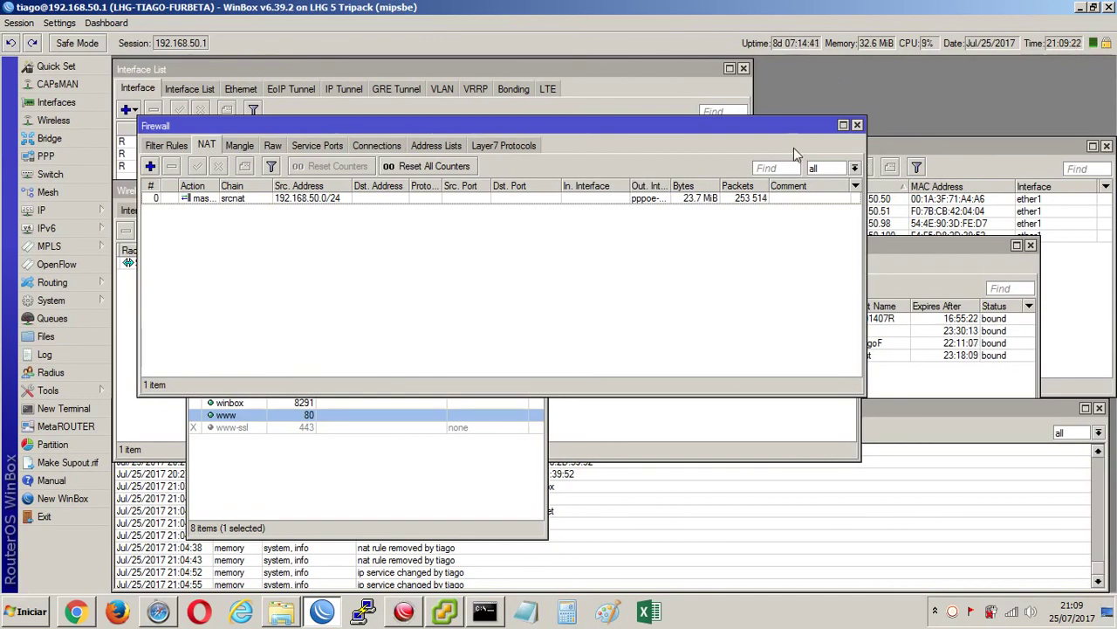
left_click(766, 126)
left_click_drag(768, 127, 775, 103)
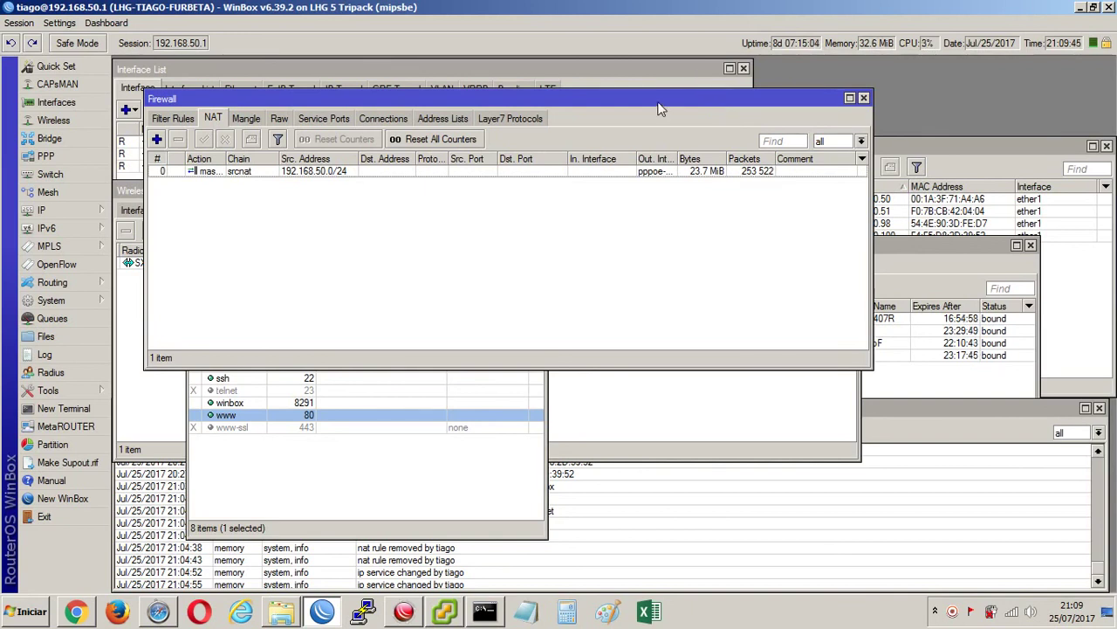
Switch to Notepad and note "186.250.x.y - pppoe - wlan1" and "192.168.50.1/24 - ether1" on two lines separated by a blank line.
left_click(526, 611)
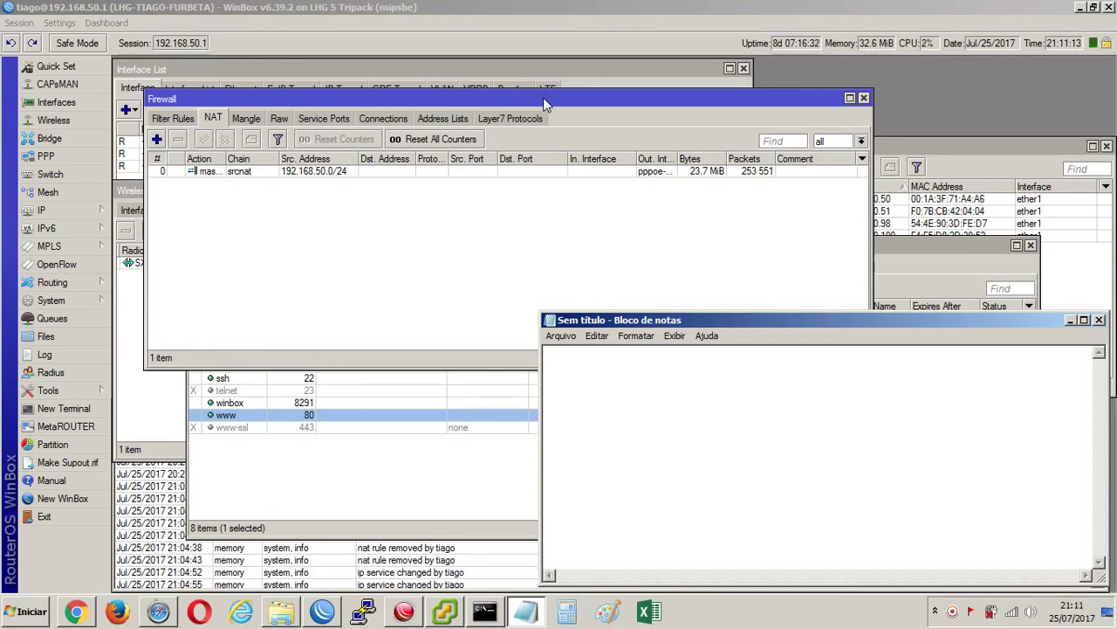
left_click(725, 367)
type("186.250.")
type("x")
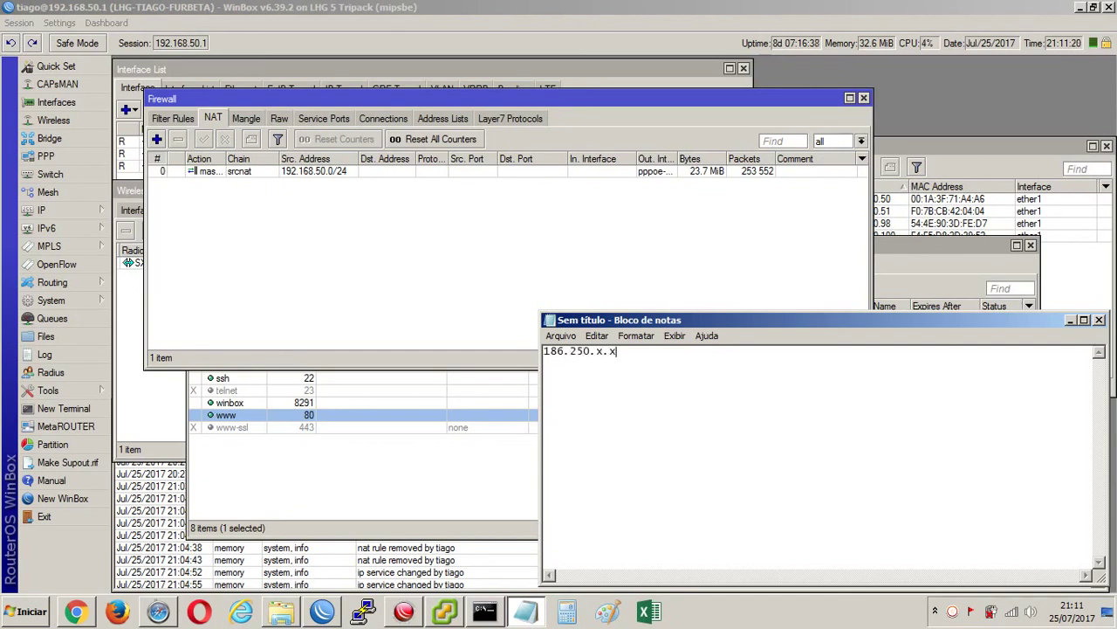
type(".y - pppoe - wlan")
type("92.168.")
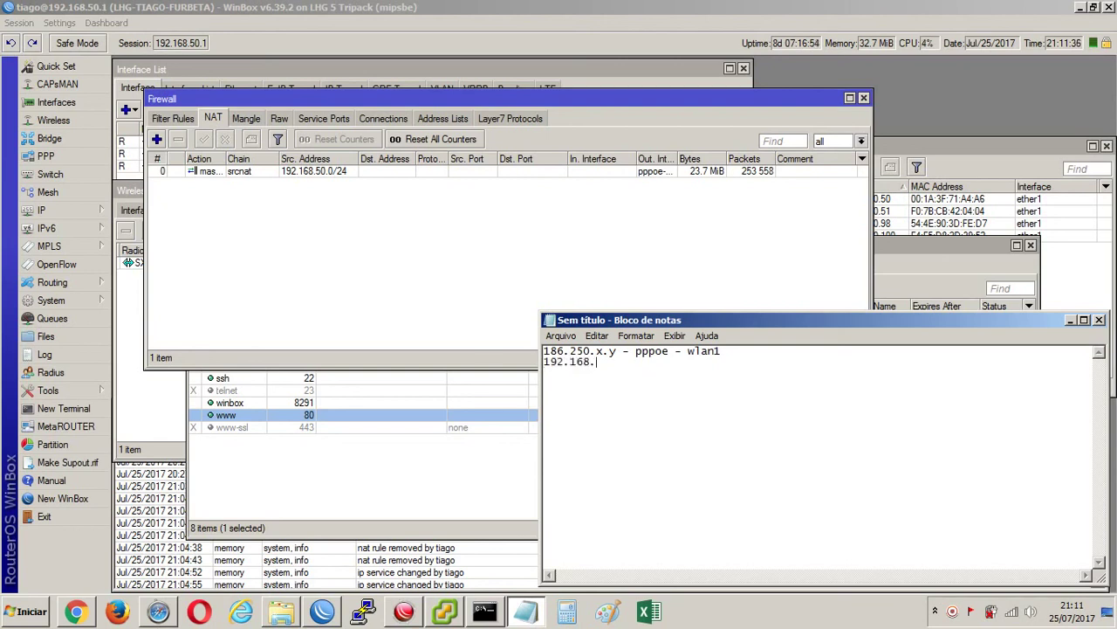
type("50.")
type("1/24 - ether1")
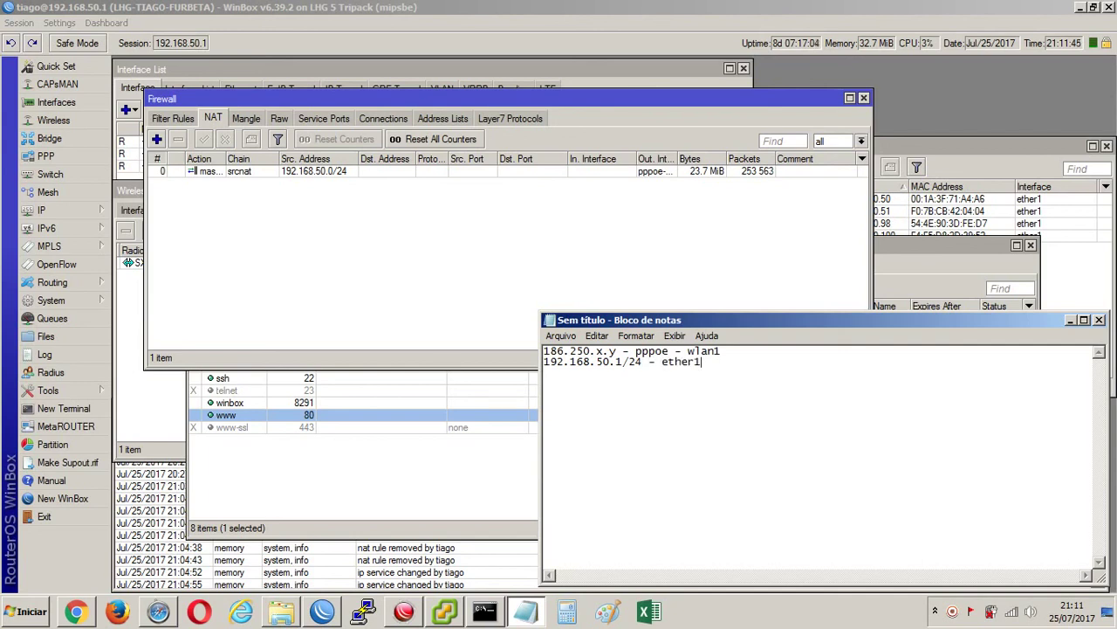
key("Home")
key("Return")
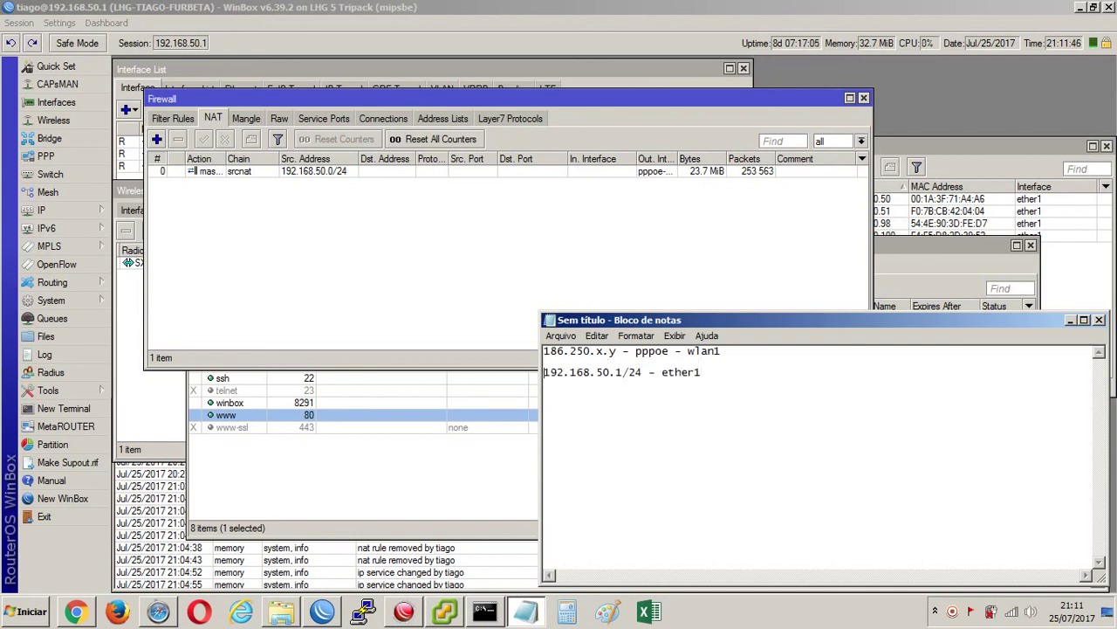
Add the address 192.168.50.2, without a subnet suffix, below the ether1 line after a blank line.
left_click(726, 369)
key("Return")
key("Return")
type("192.168.50.2/24")
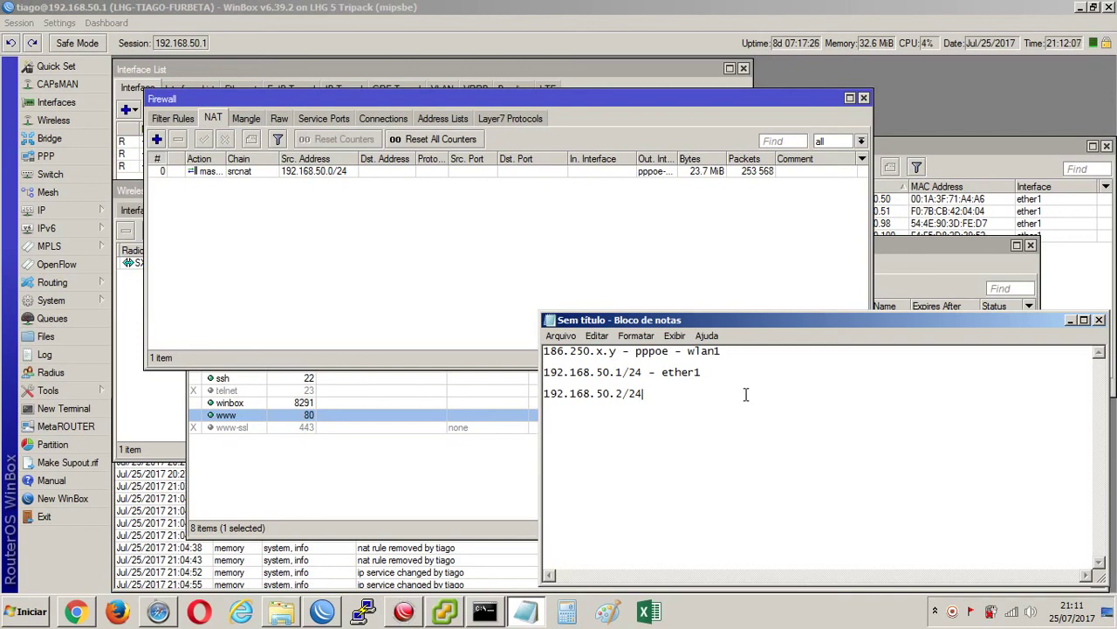
left_click(622, 394)
left_click(823, 388, "shift")
key("Delete")
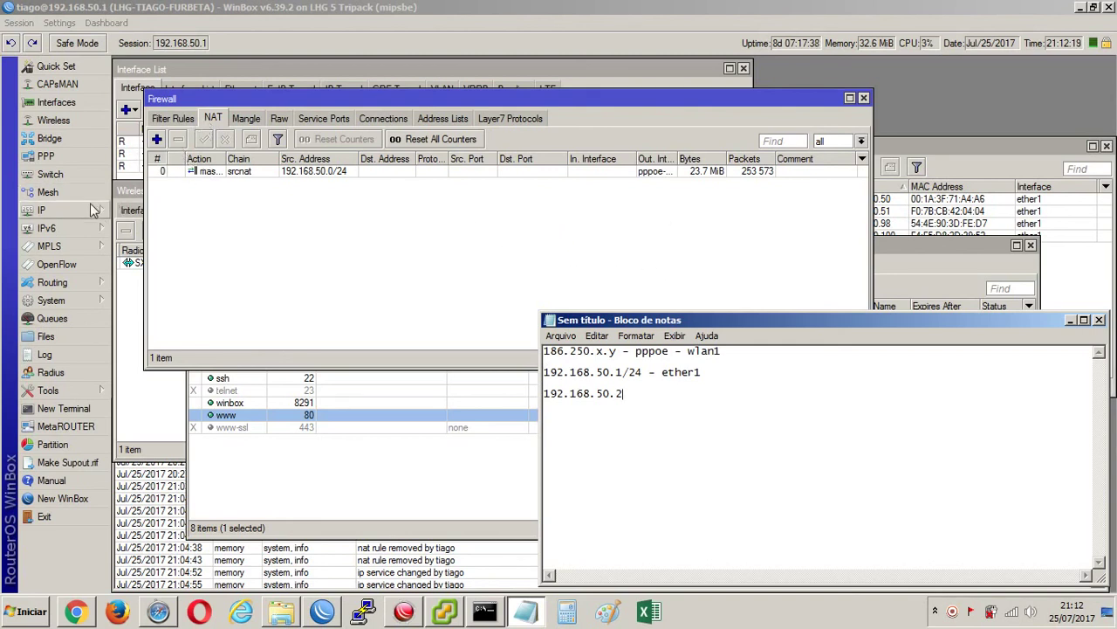
Return to WinBox, start a new firewall NAT rule, then widen and reposition its window.
left_click(212, 119)
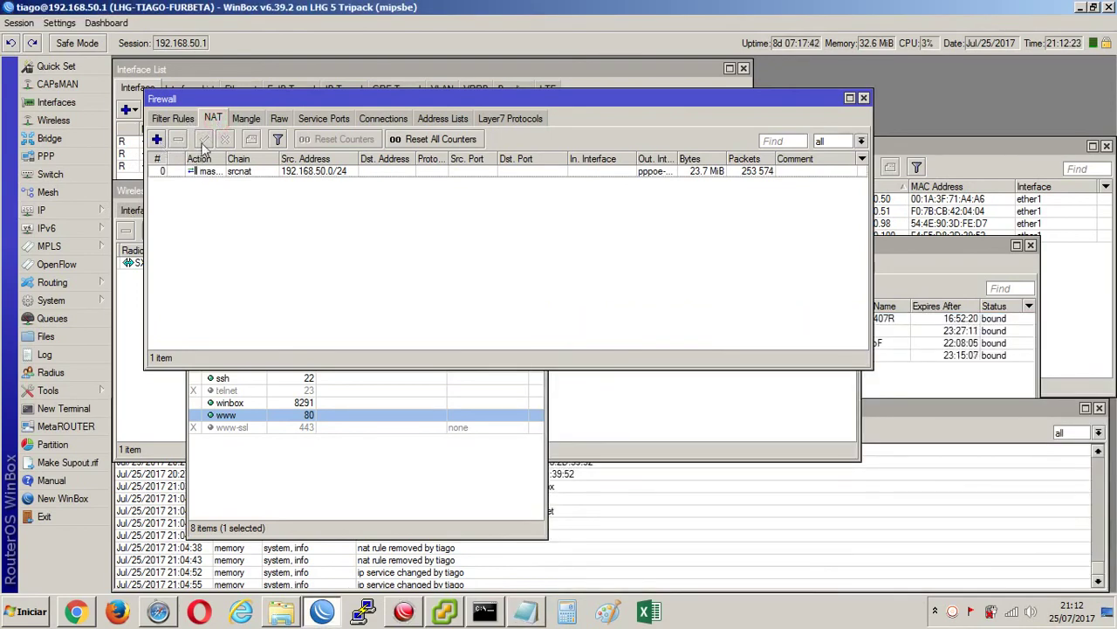
left_click(157, 140)
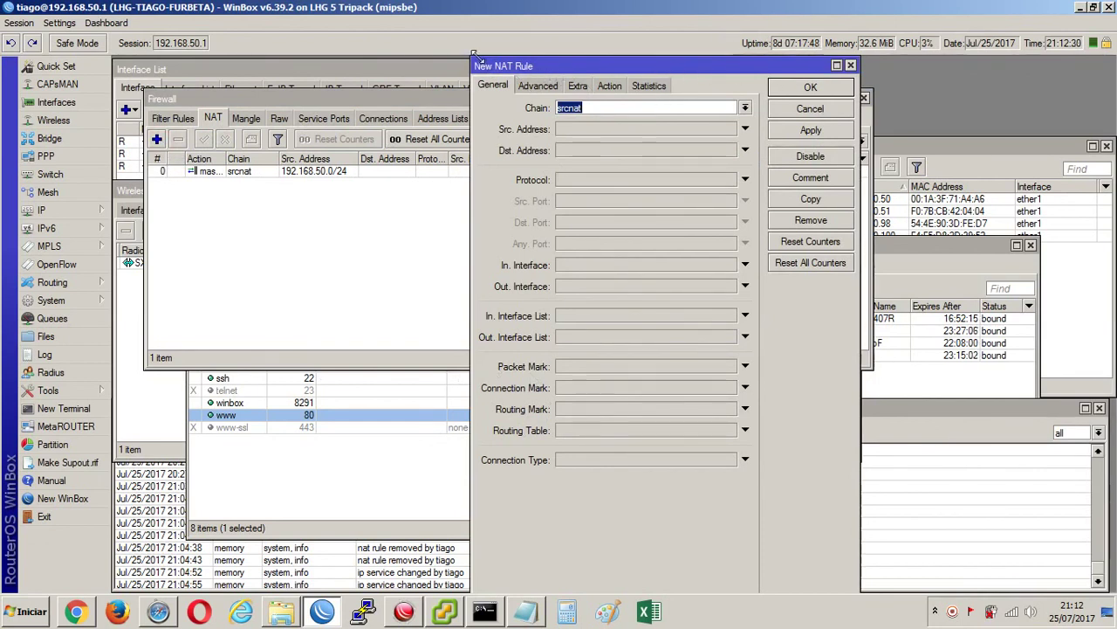
left_click_drag(470, 70, 432, 70)
left_click_drag(568, 70, 516, 70)
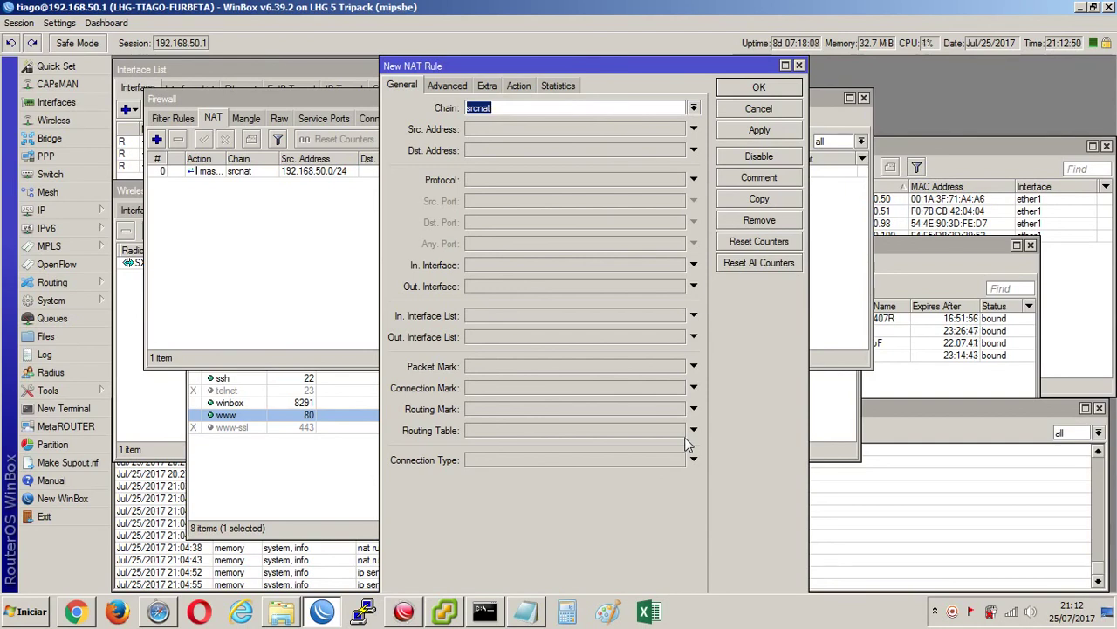
Show the IP Service List beside the NAT rule and highlight the ssh, winbox and www services.
left_click(269, 494)
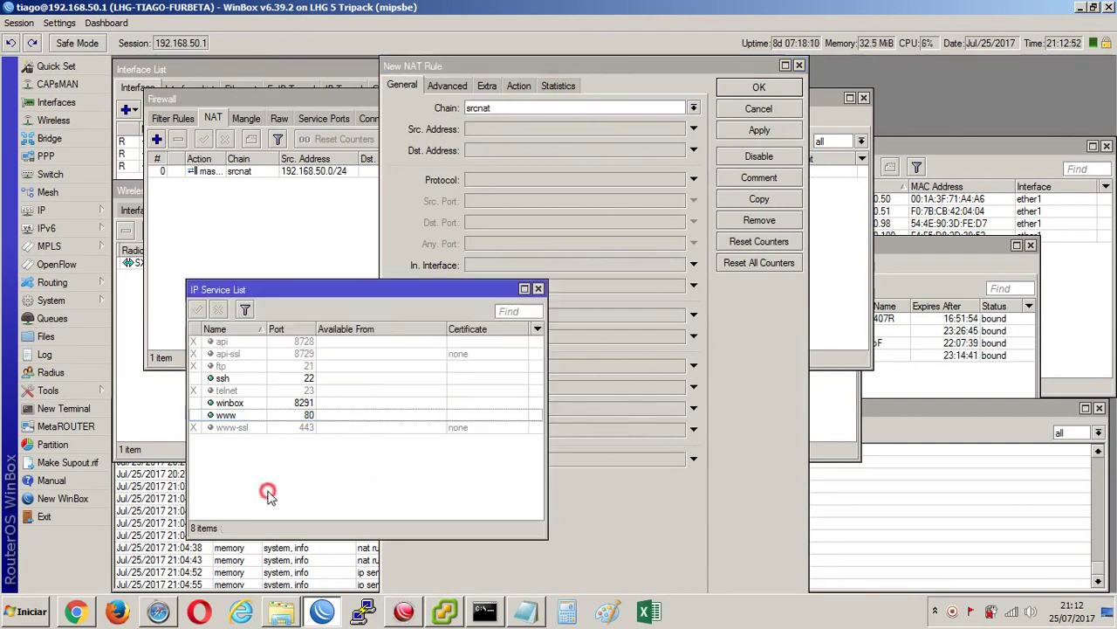
left_click_drag(320, 292, 257, 288)
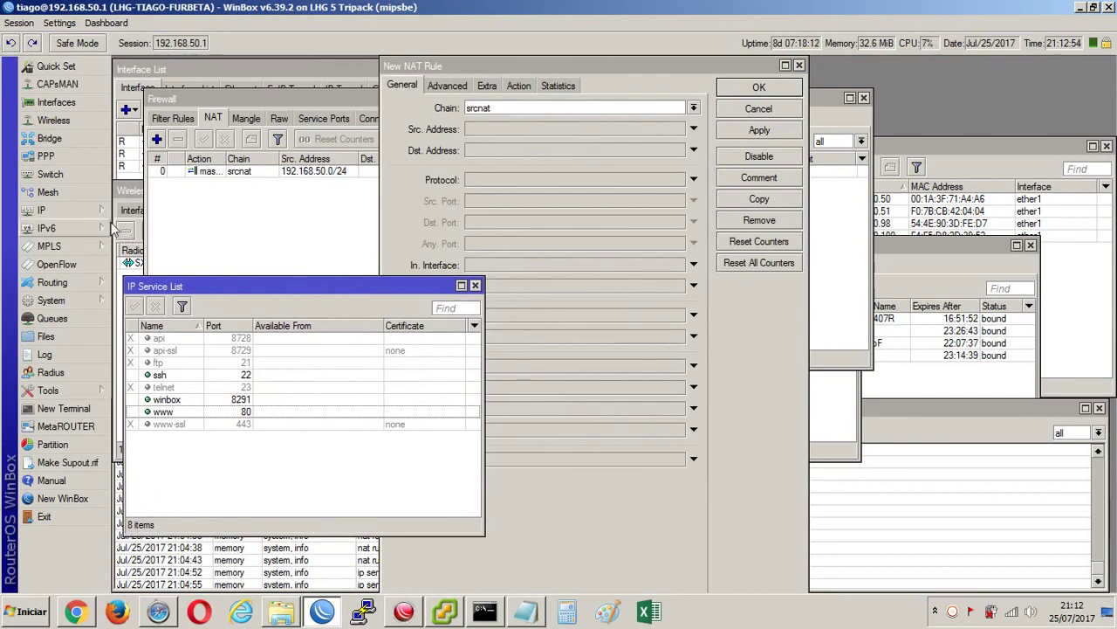
left_click(68, 210)
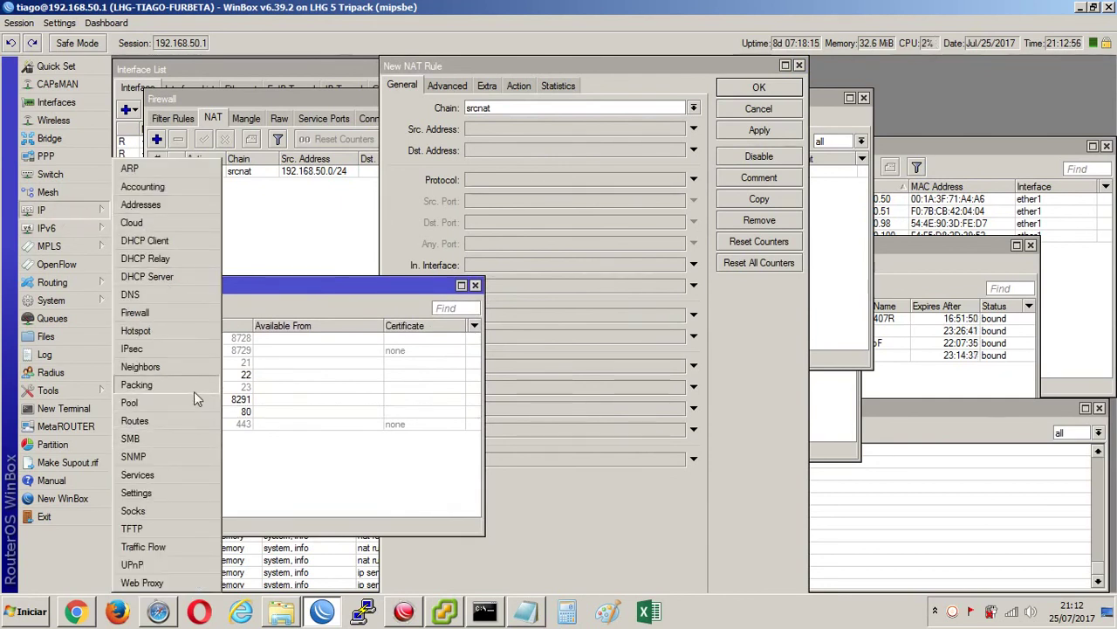
left_click(174, 474)
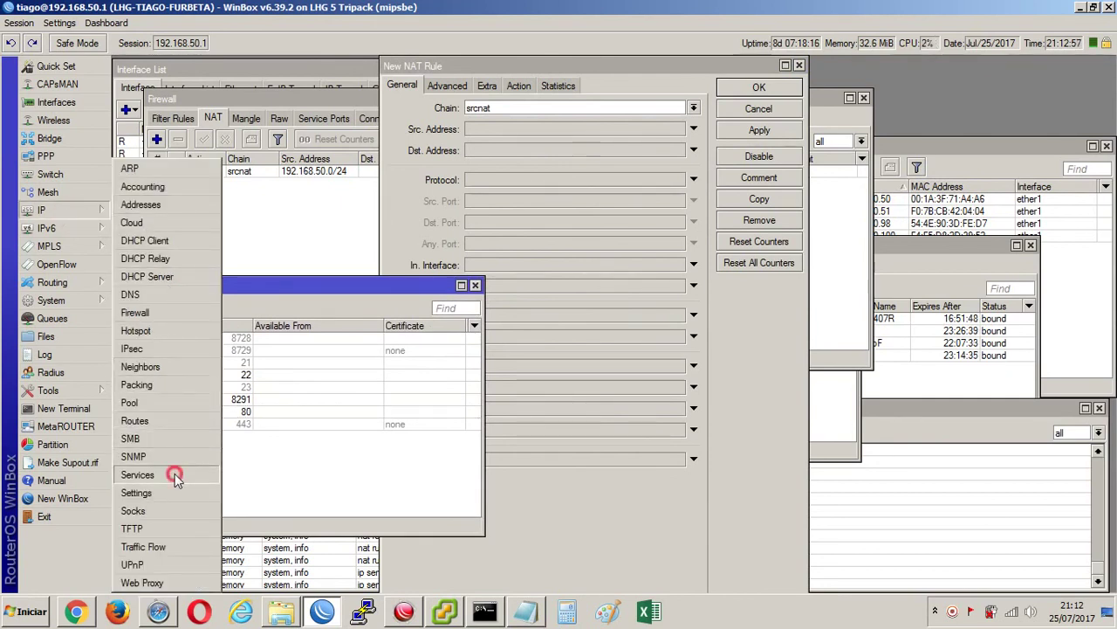
left_click(248, 377)
left_click(254, 402, "ctrl")
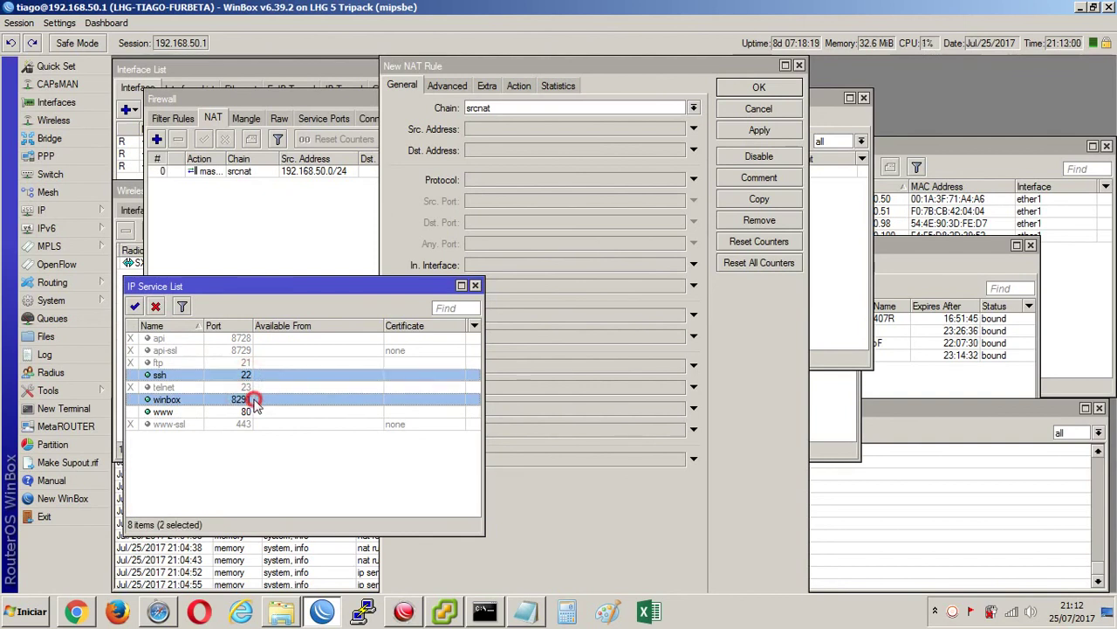
left_click(252, 412, "ctrl")
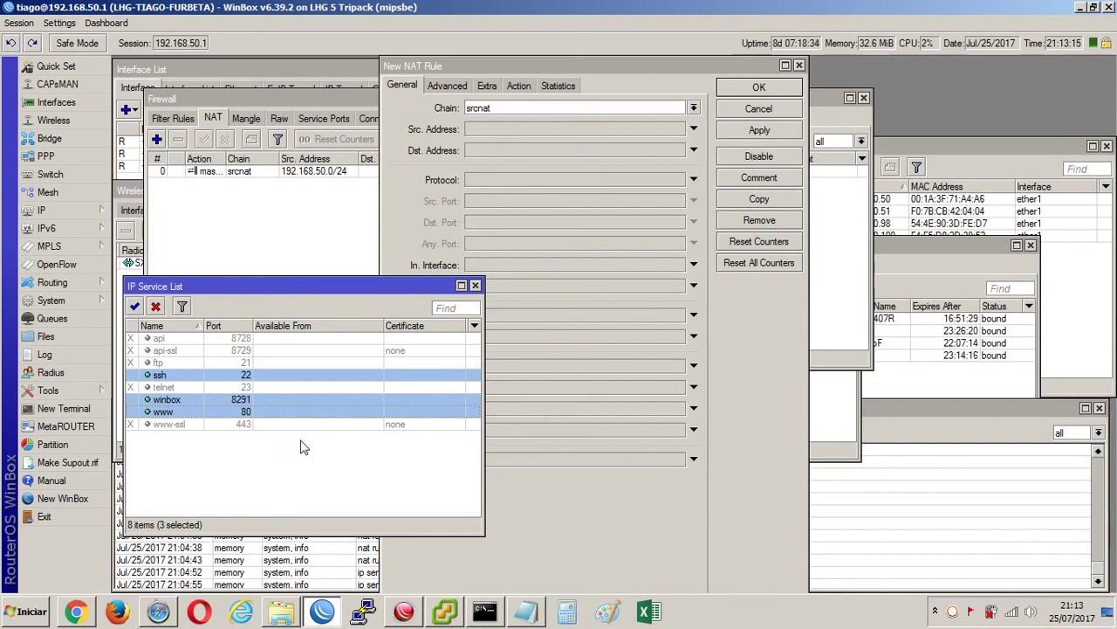
Disable and re-enable the www service, and highlight it together with winbox and ssh.
left_click(292, 412)
left_click(156, 307)
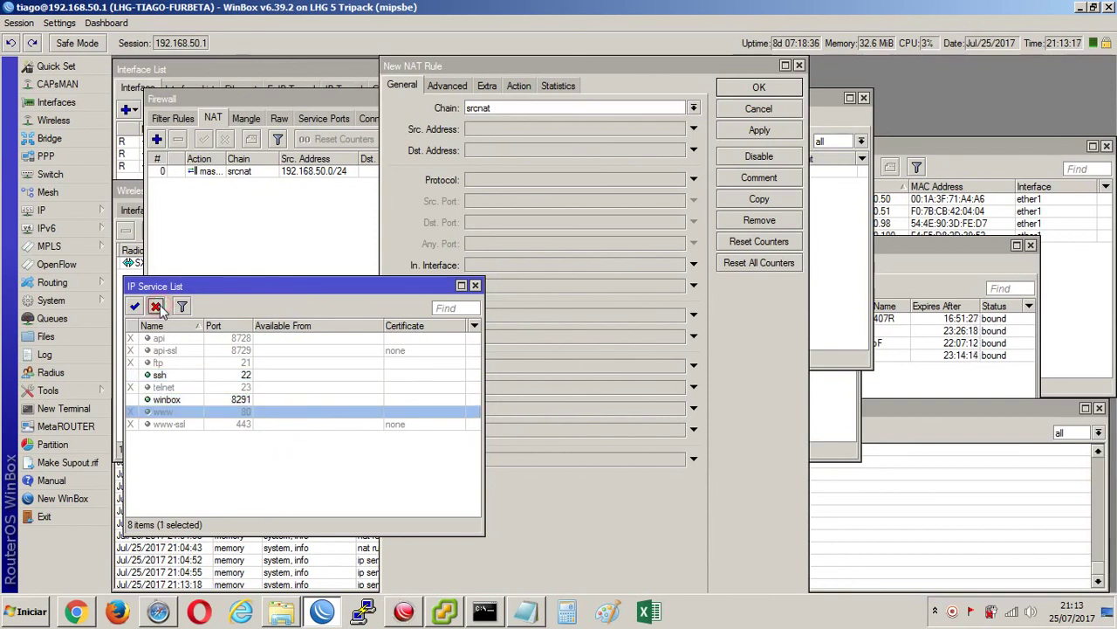
left_click(134, 306)
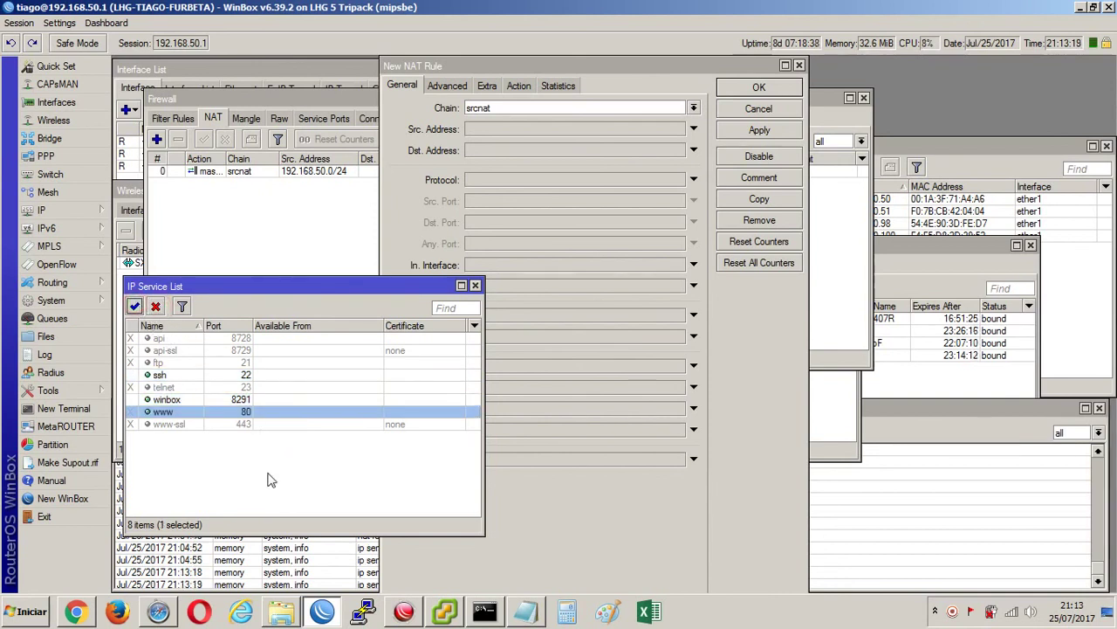
left_click(244, 399, "ctrl")
left_click(243, 374, "ctrl")
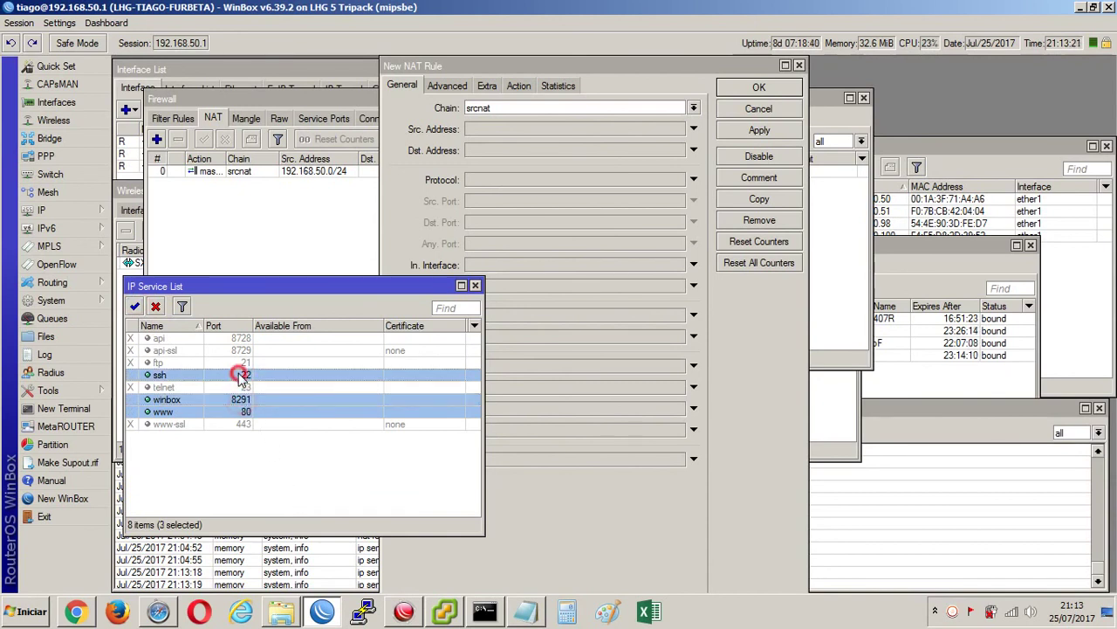
left_click_drag(338, 285, 333, 288)
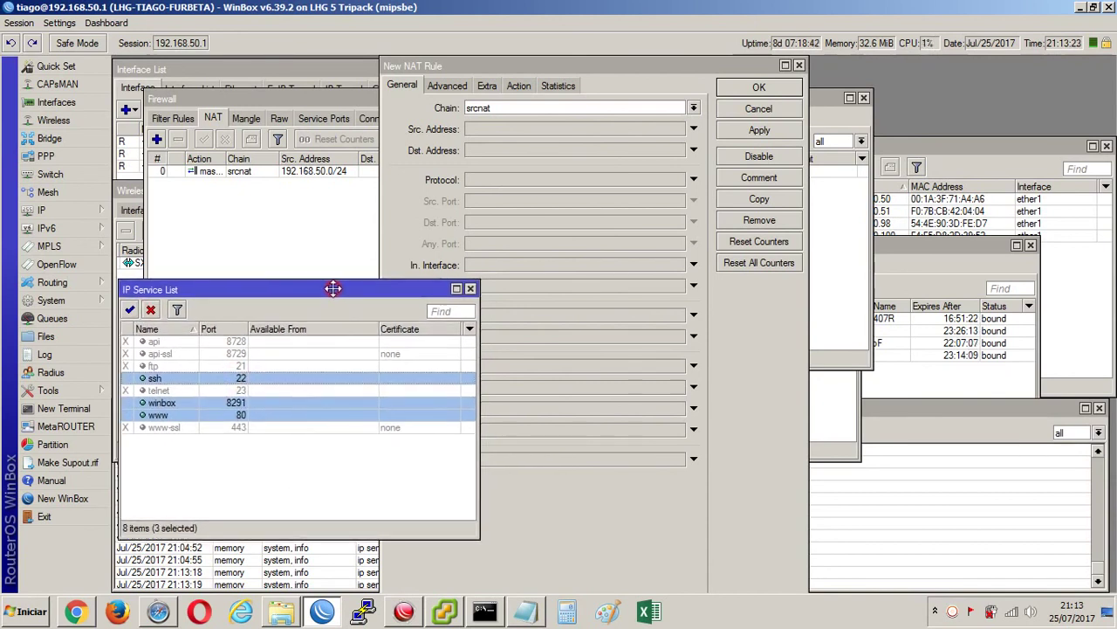
Set the ssh service's port to 2244.
double_click(236, 378)
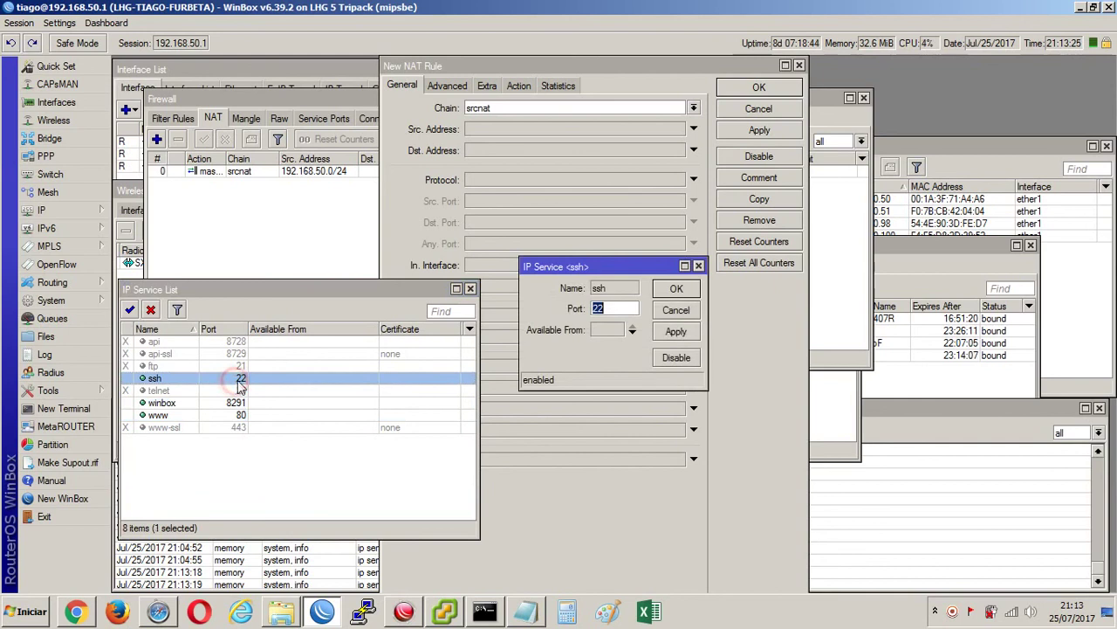
left_click(622, 308)
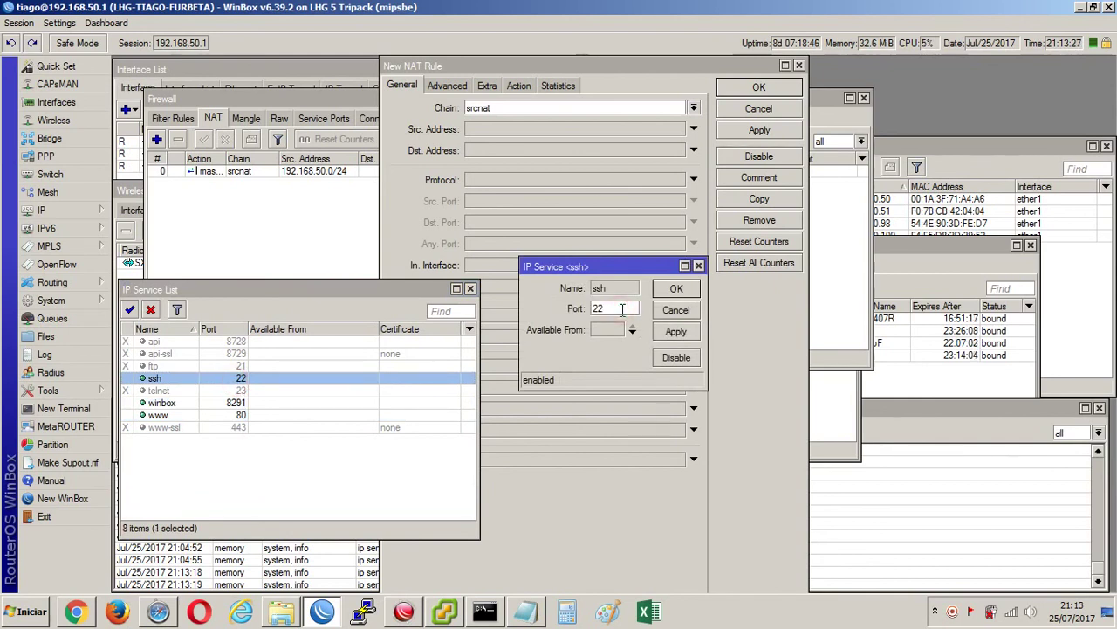
type("44")
key("Return")
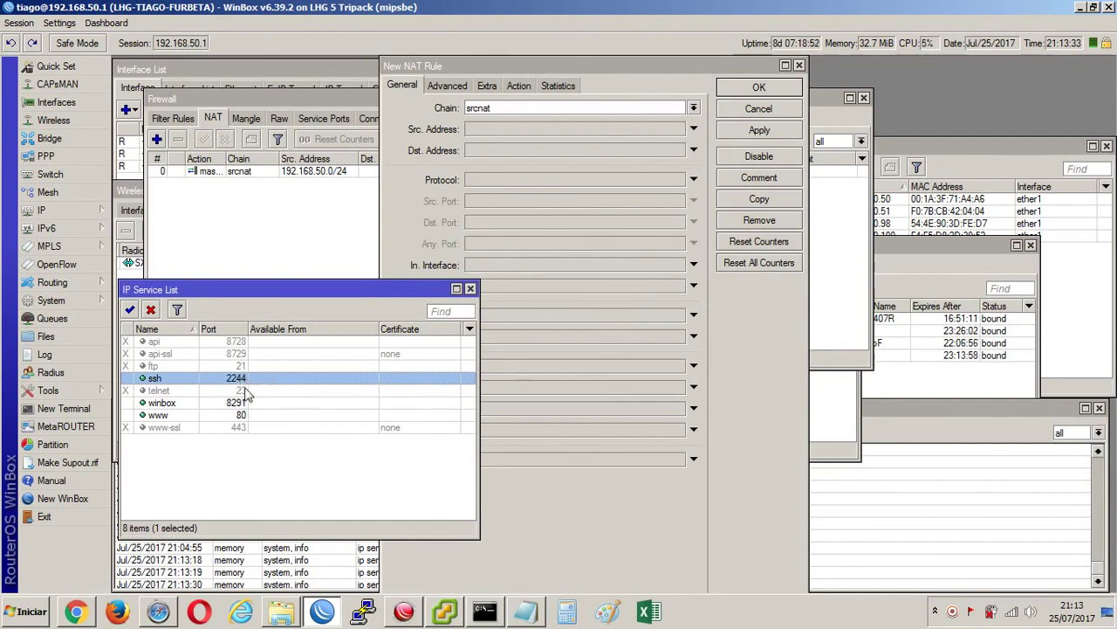
Restore the ssh service's port to 22.
double_click(244, 380)
left_click(630, 307)
key("BackSpace")
key("BackSpace")
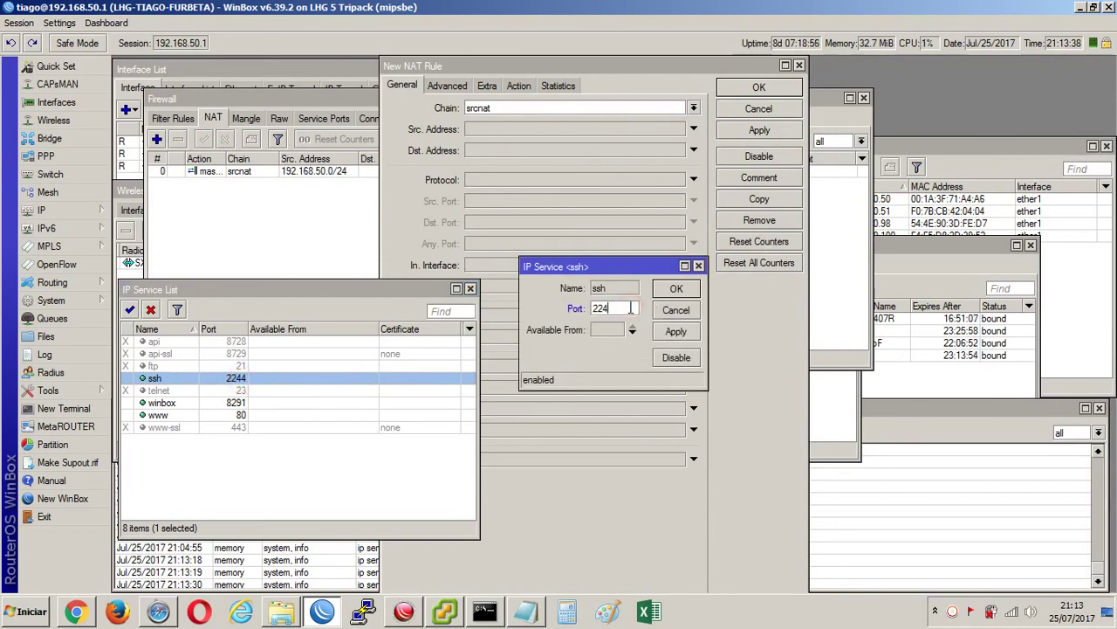
key("Return")
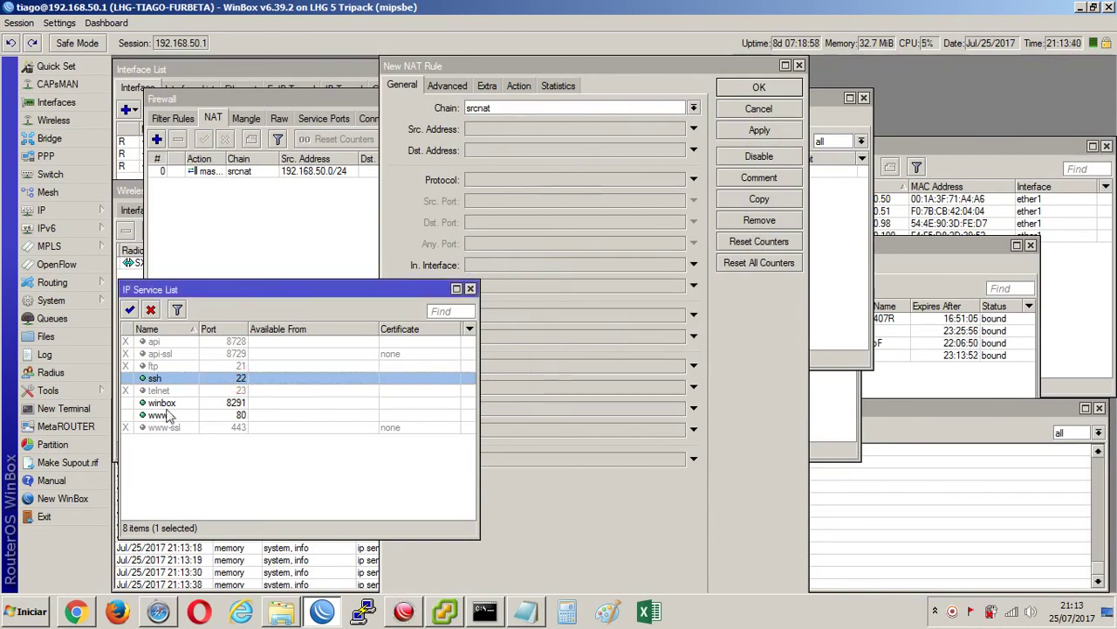
Switch to Notepad and note the service ports 22,80,8291 below the listed addresses.
key("alt+Tab")
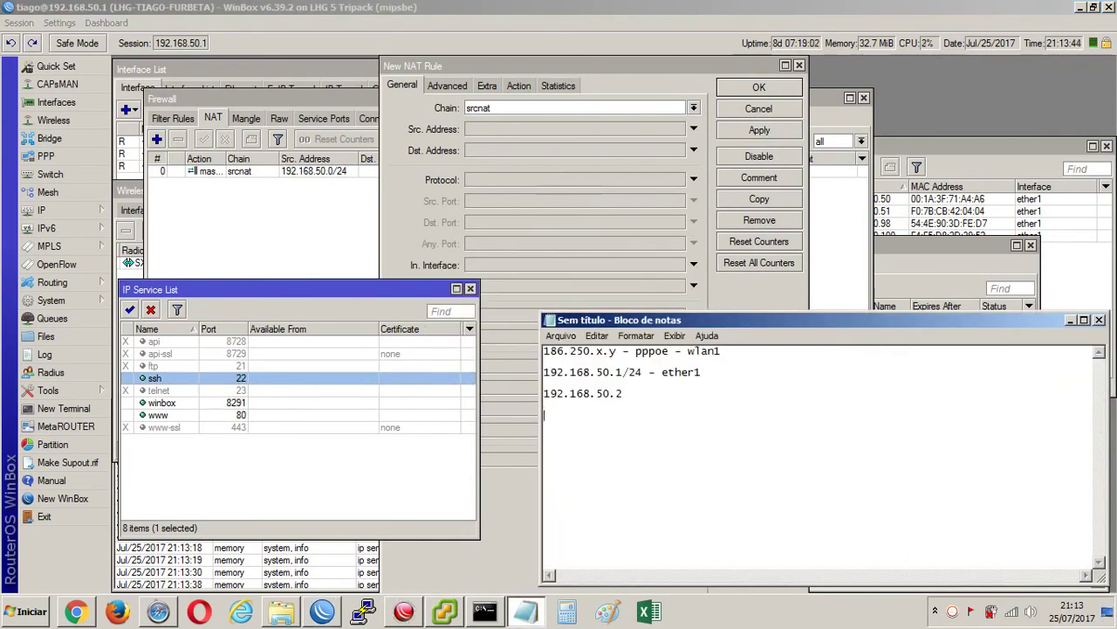
type("22,80,8291")
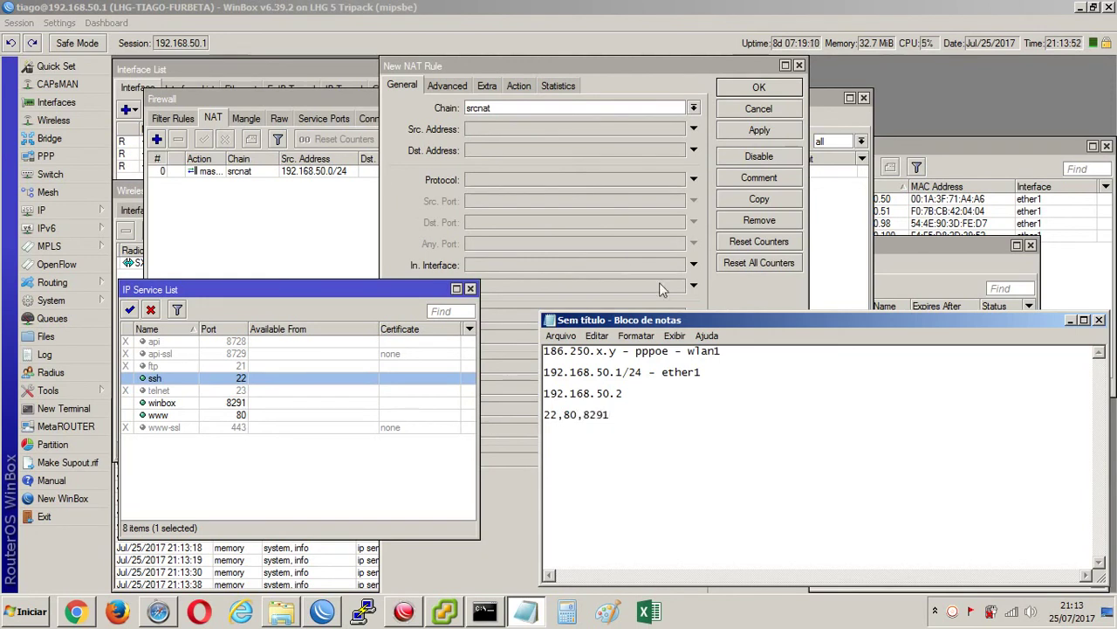
Return to the new NAT rule in WinBox, widen its window, and set the chain to dstnat and the protocol to 6 (tcp).
left_click(659, 74)
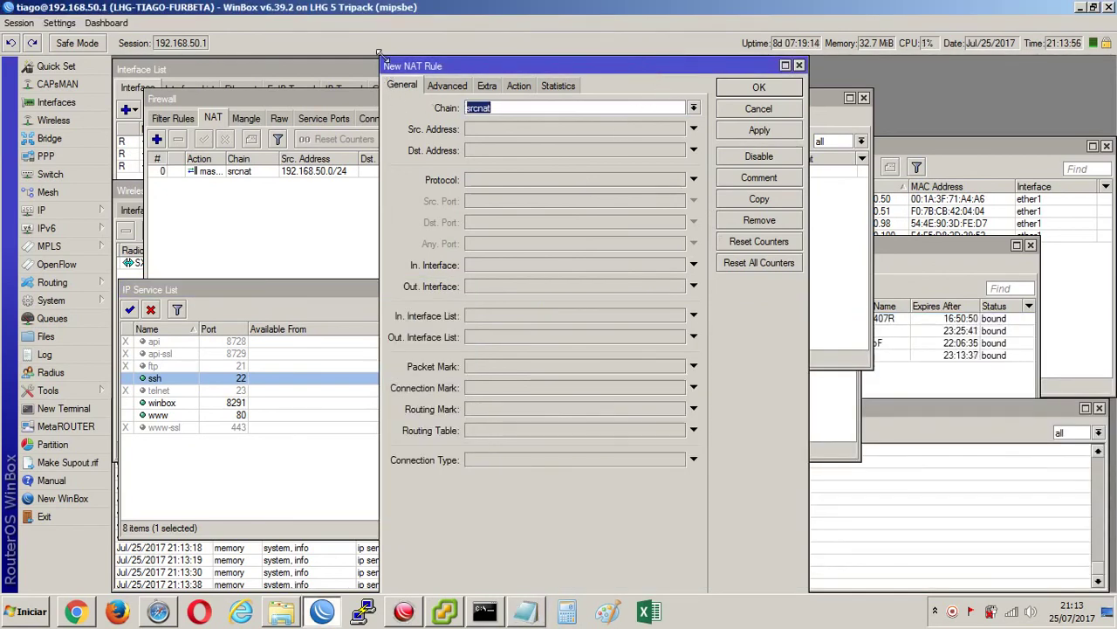
left_click_drag(383, 56, 240, 56)
left_click_drag(453, 55, 378, 54)
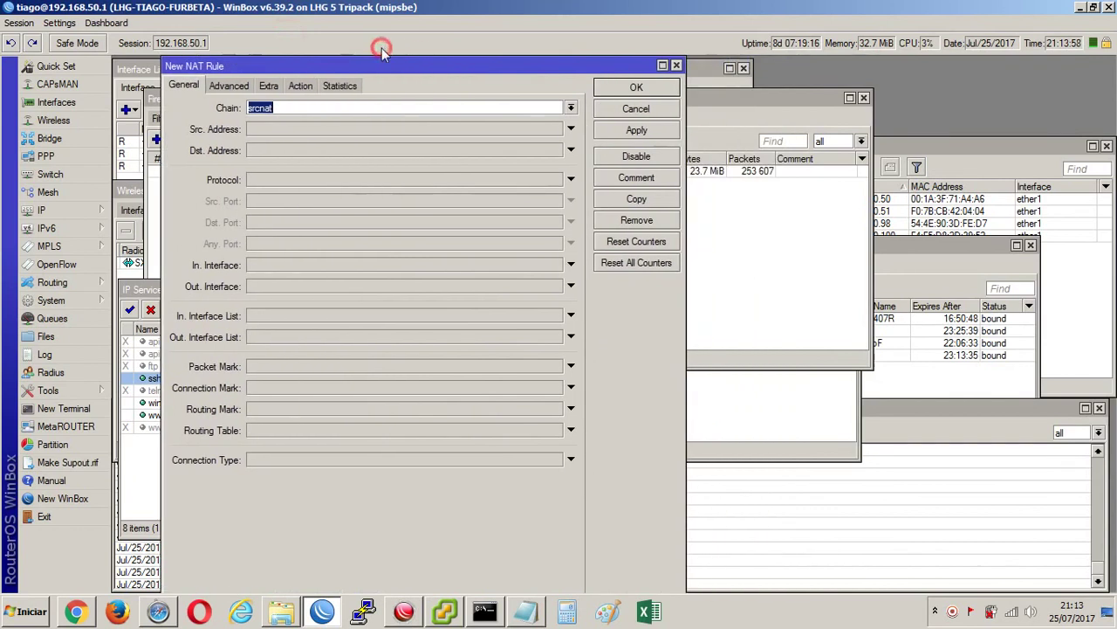
left_click(571, 108)
left_click(450, 121)
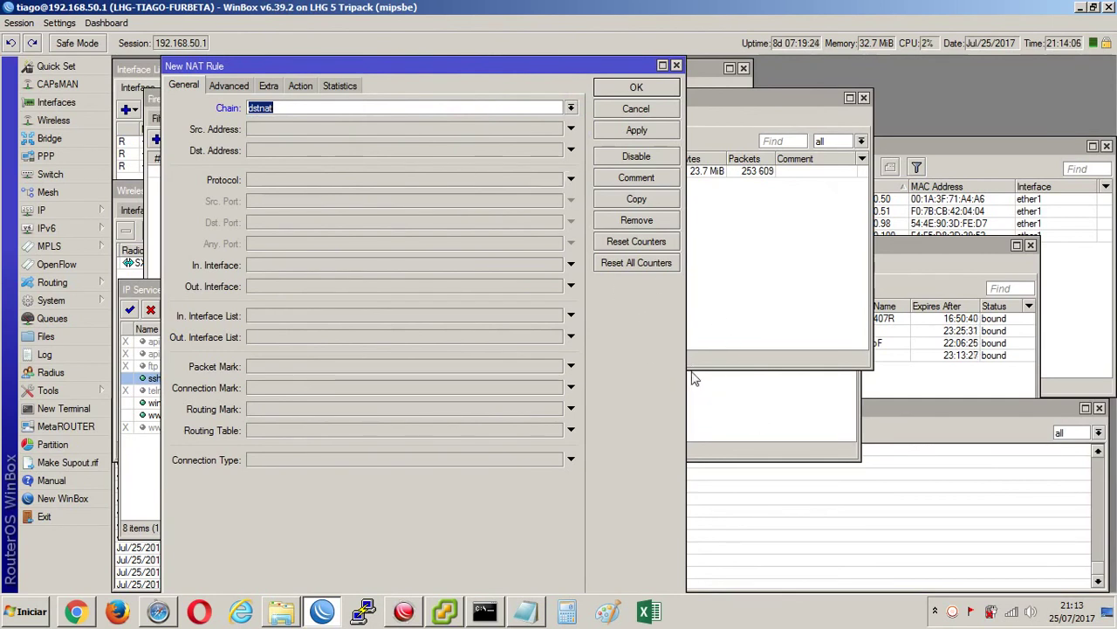
left_click(286, 182)
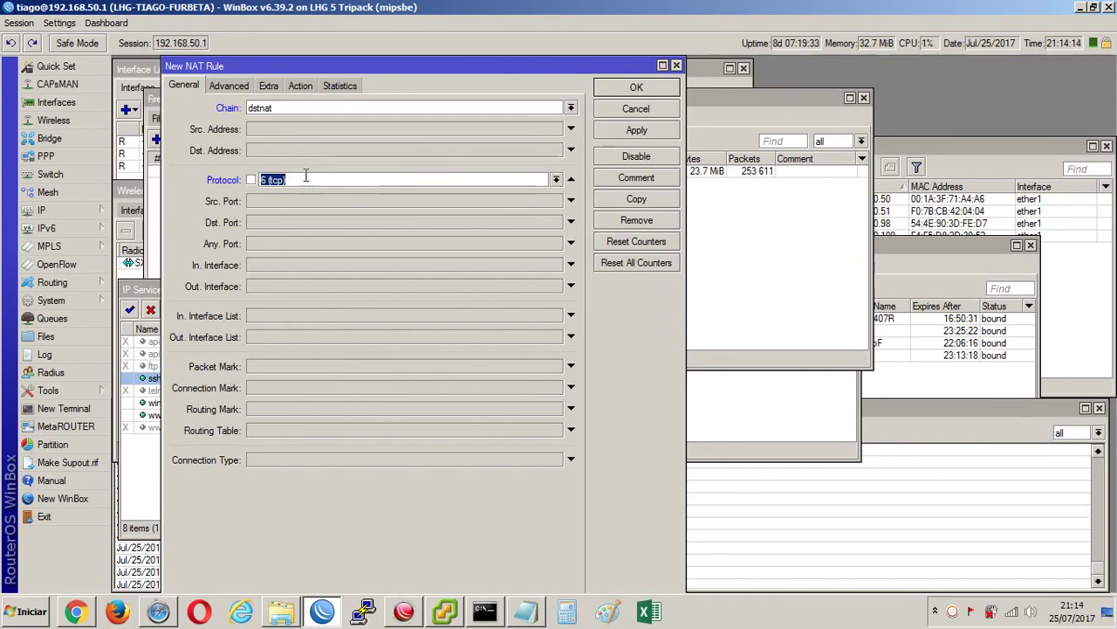
Copy the ports 22,80,8291 from Notepad into the new NAT rule's Dst. Port and negate the port match.
left_click(272, 223)
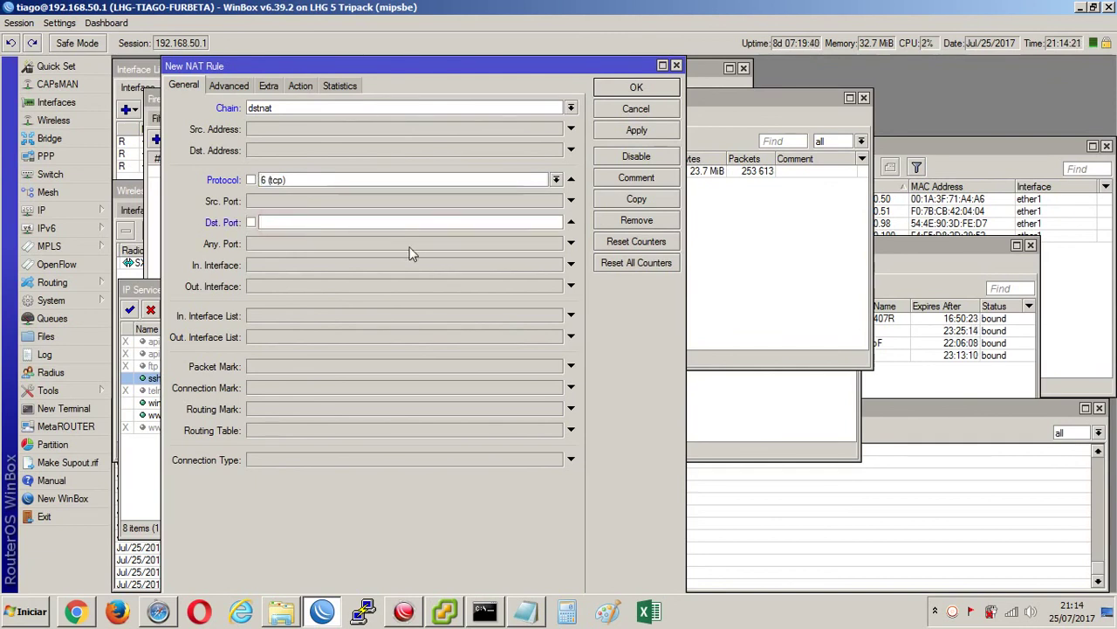
key("alt+Tab")
left_click_drag(610, 414, 538, 416)
key("ctrl+c")
key("alt+Tab")
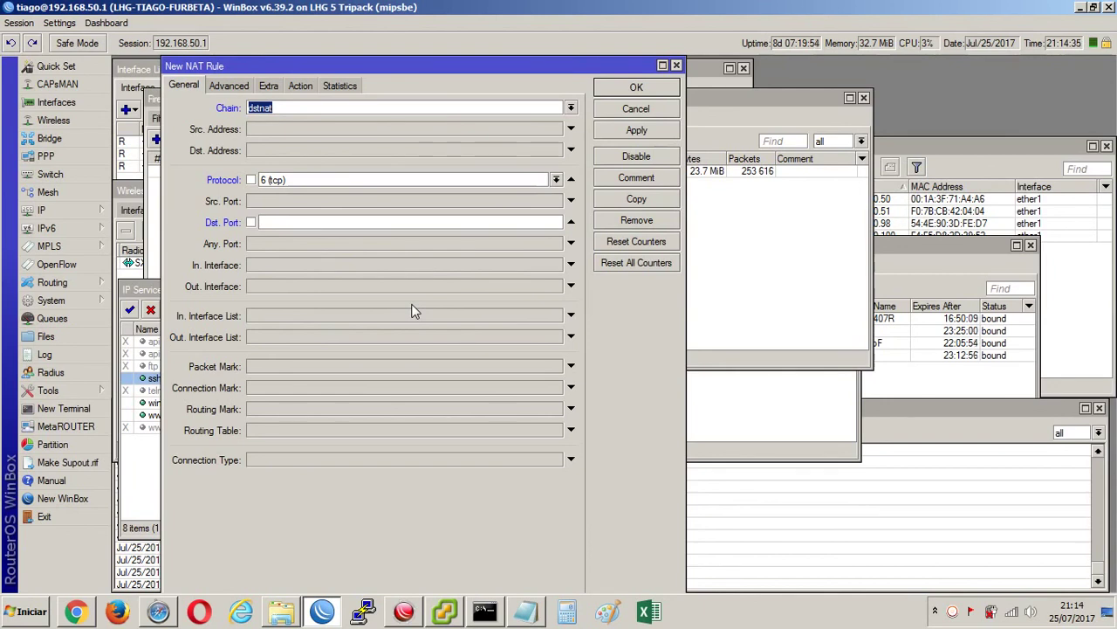
left_click(397, 226)
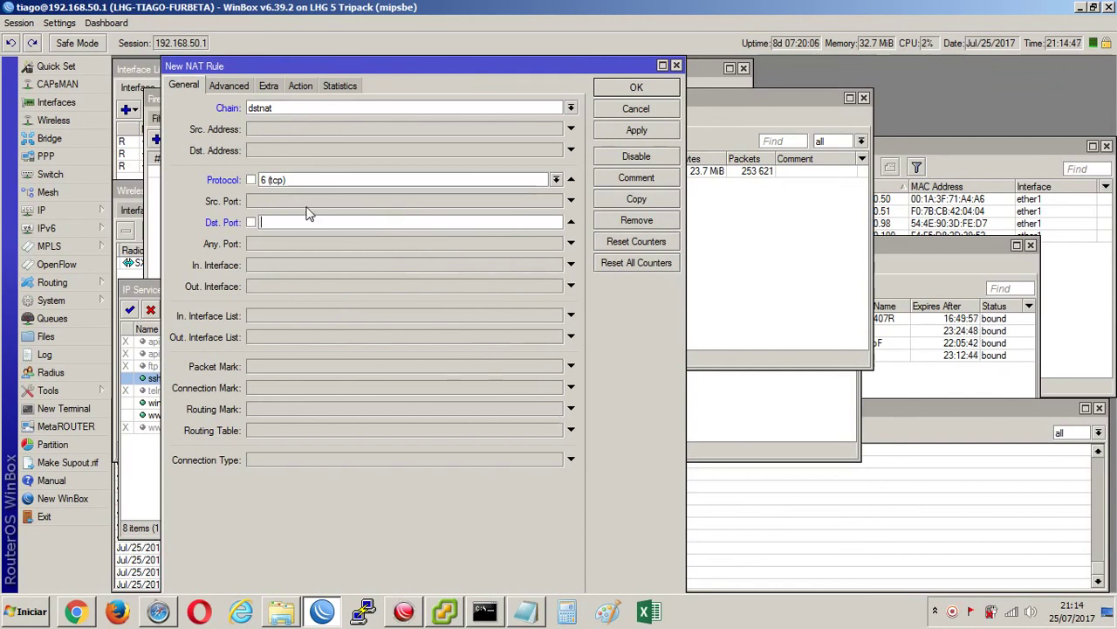
key("ctrl+v")
left_click(251, 223)
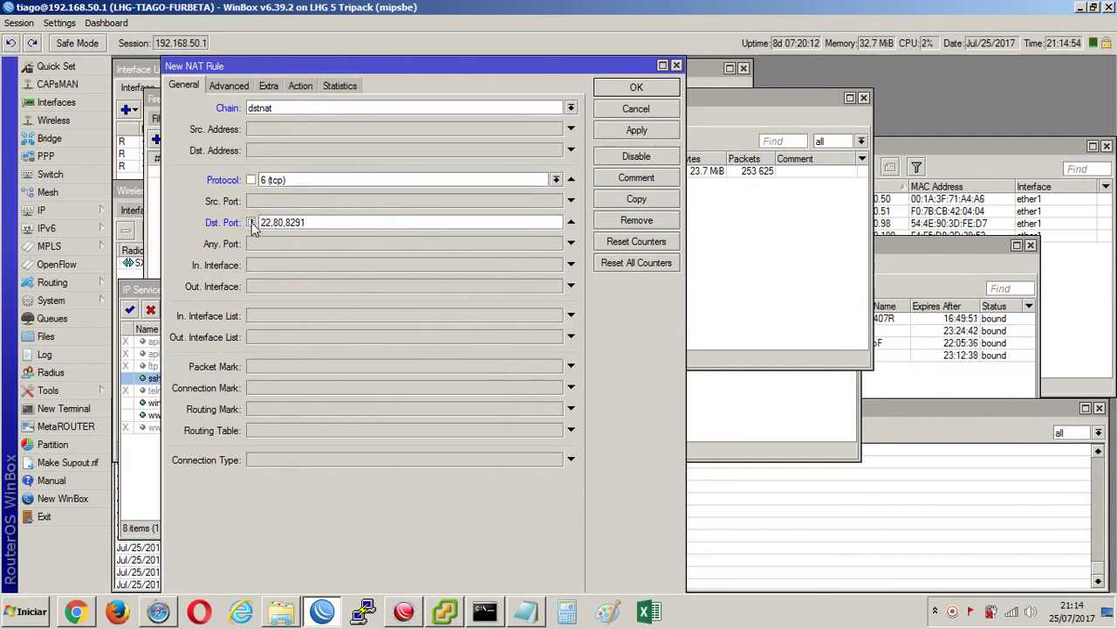
left_click_drag(318, 223, 262, 220)
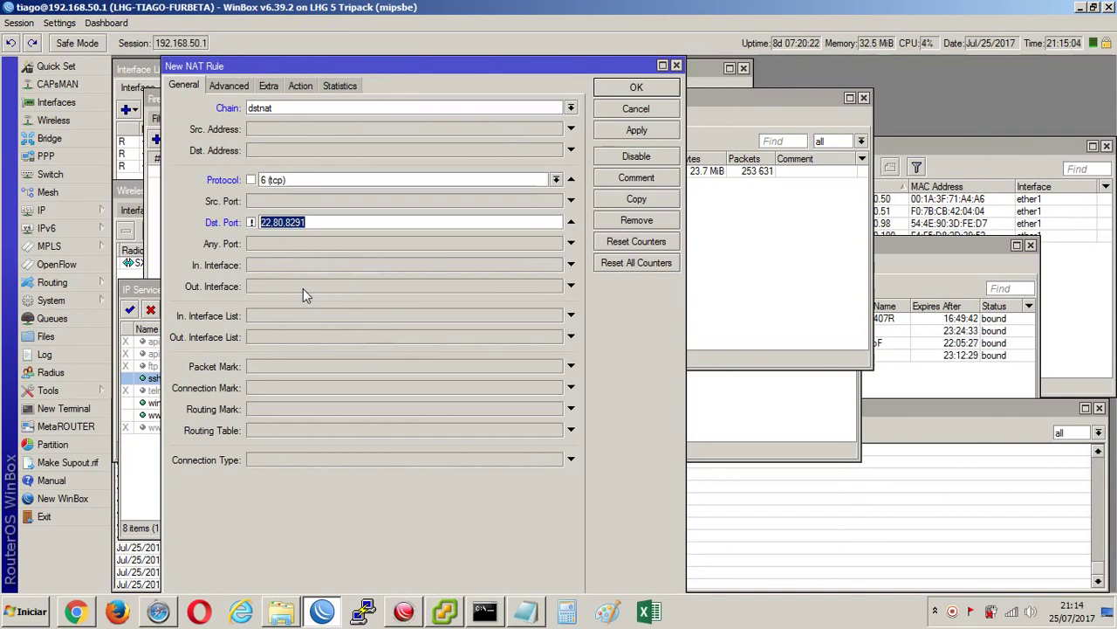
Set the NAT rule's incoming interface to pppoe-out1.
left_click(287, 269)
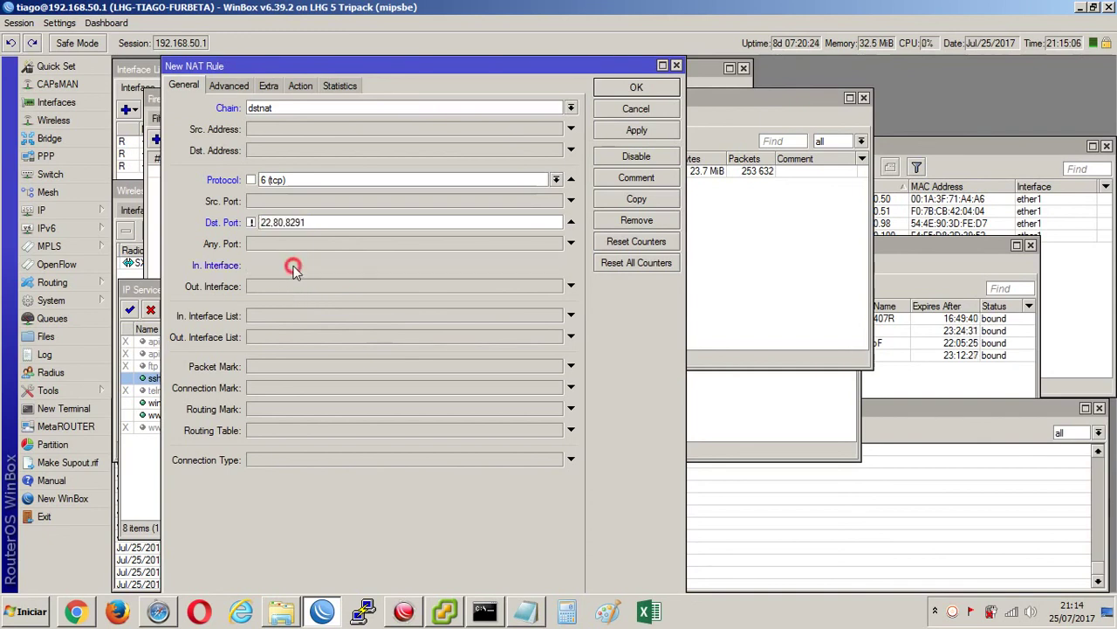
left_click(295, 268)
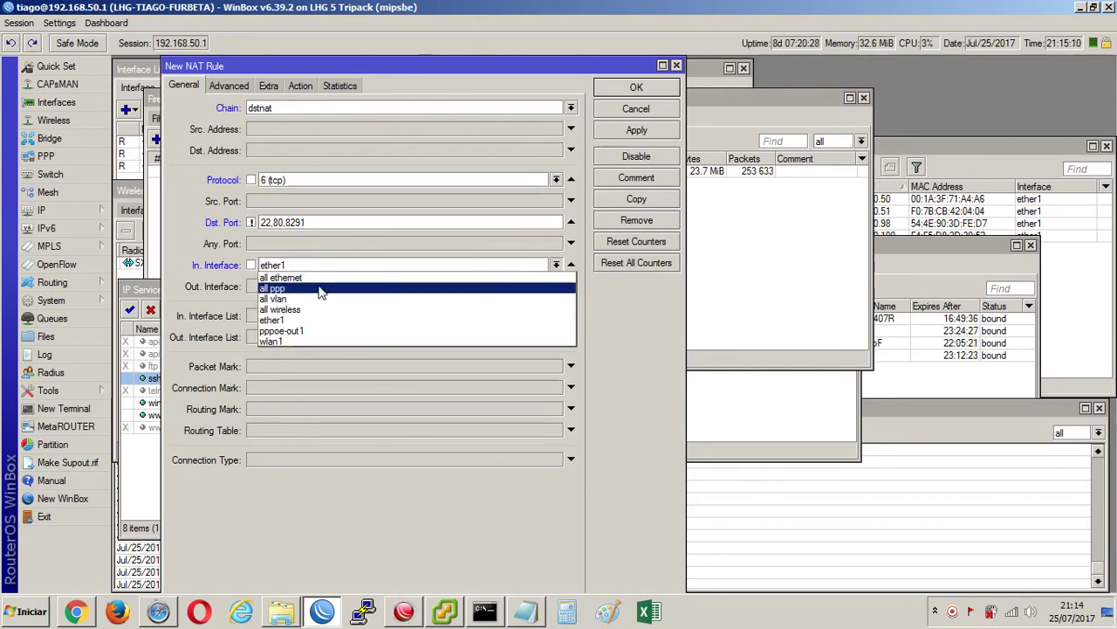
left_click(299, 339)
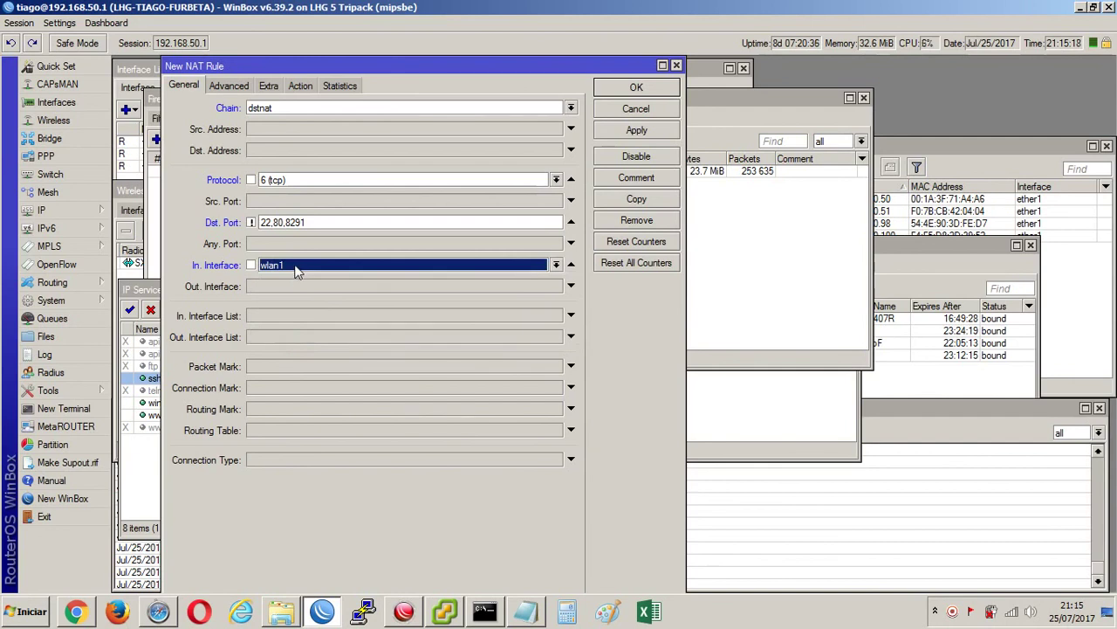
left_click(295, 267)
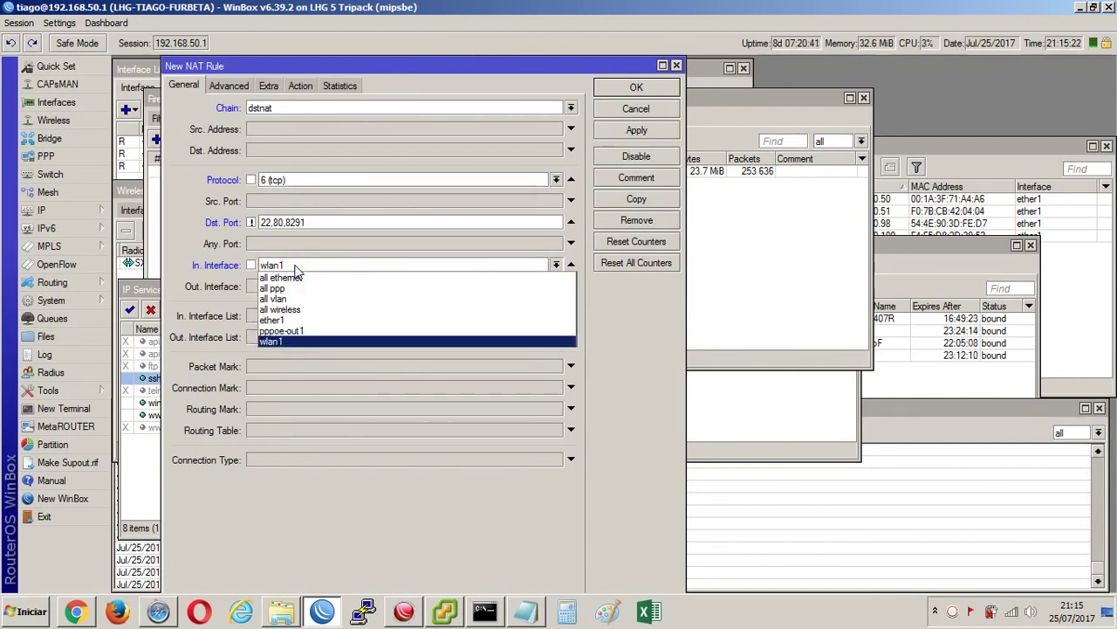
left_click(304, 331)
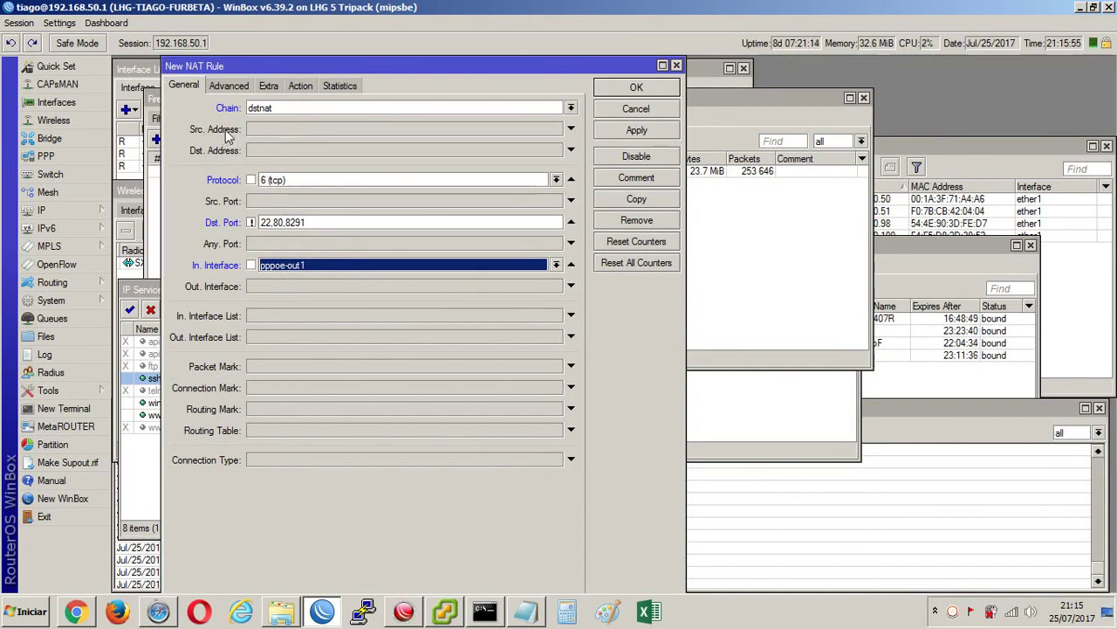
Try limiting the NAT rule to the source address 200.100.0.0/24, and remove the source address again.
left_click(308, 130)
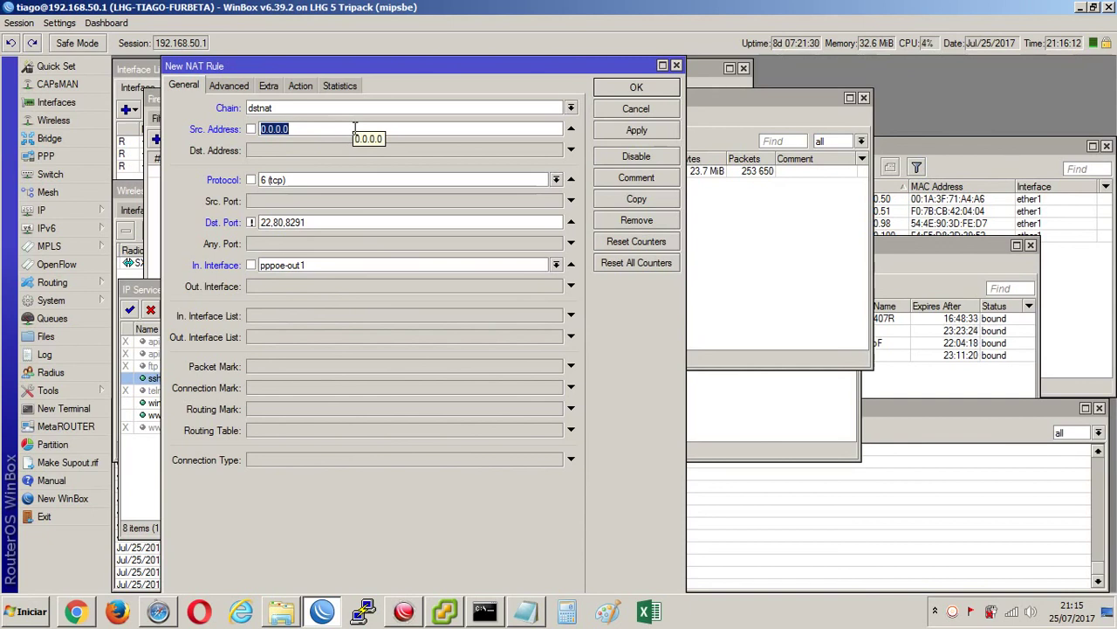
type("200.1")
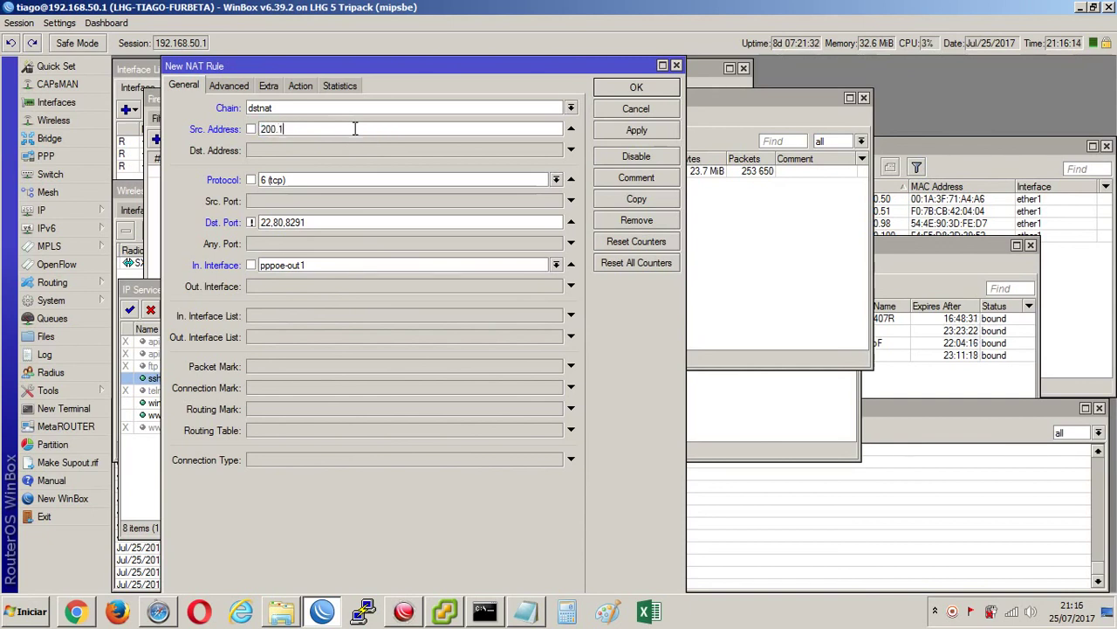
type("00.0.0/24")
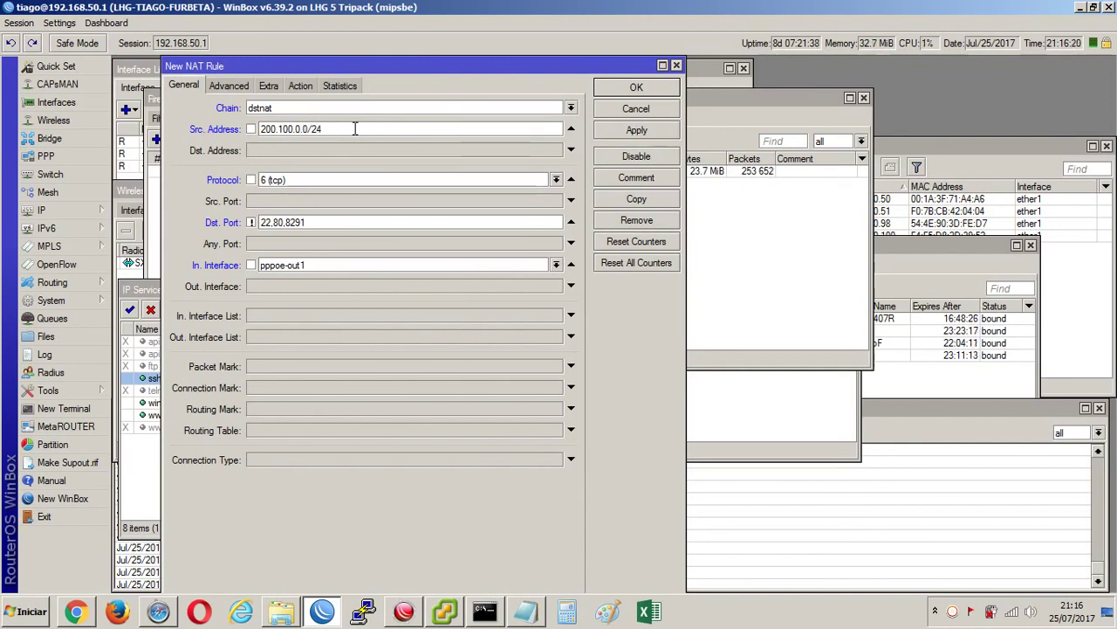
left_click(571, 129)
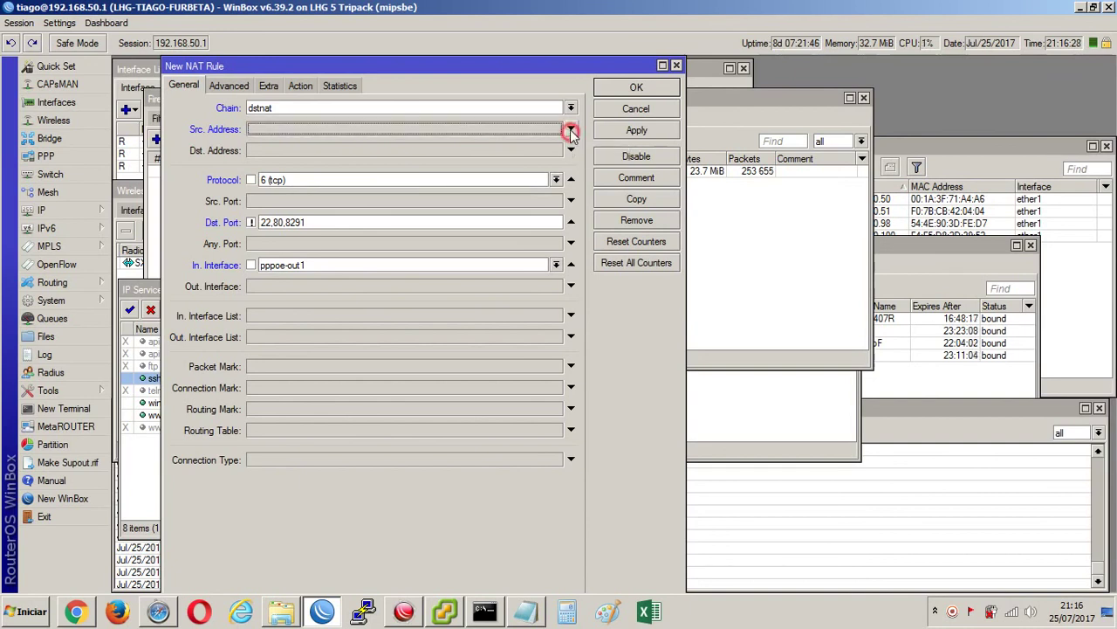
left_click(297, 151)
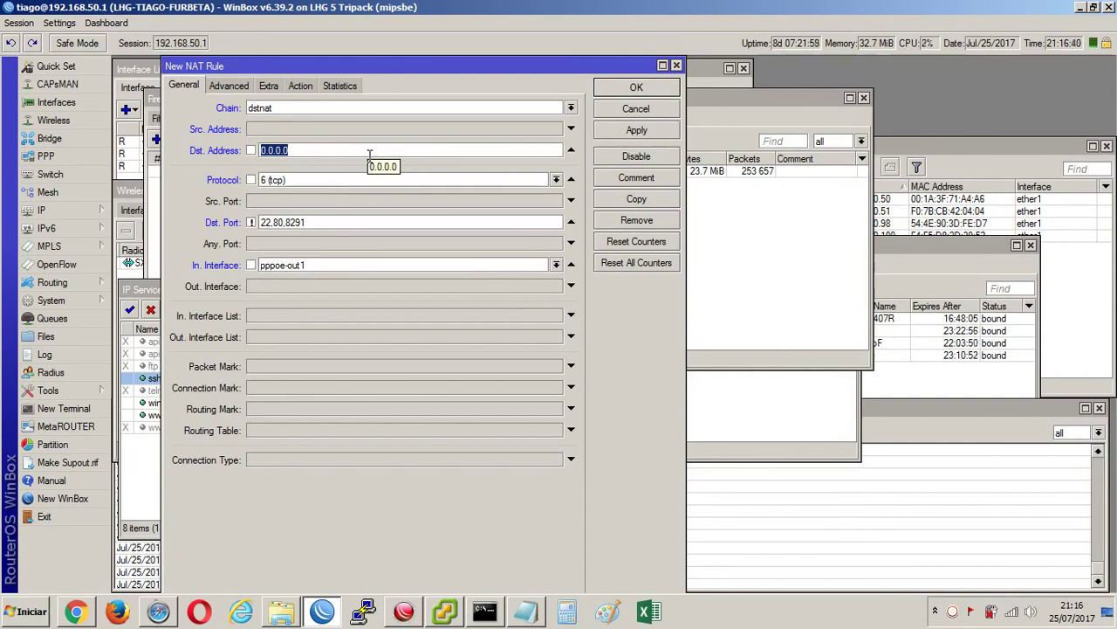
key("alt+Tab")
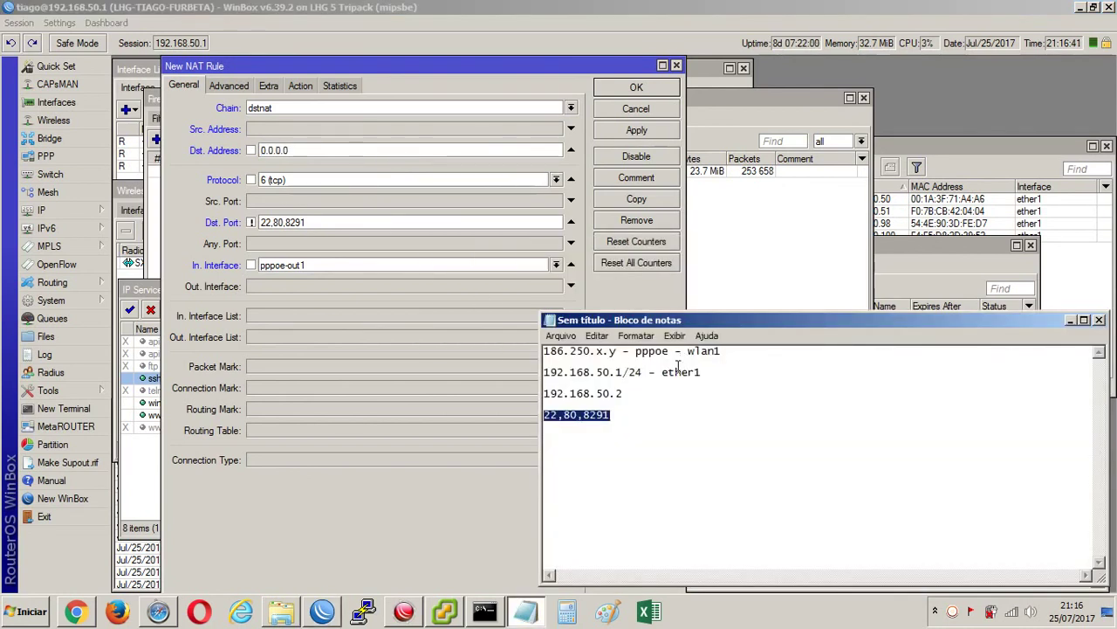
left_click_drag(545, 351, 642, 351)
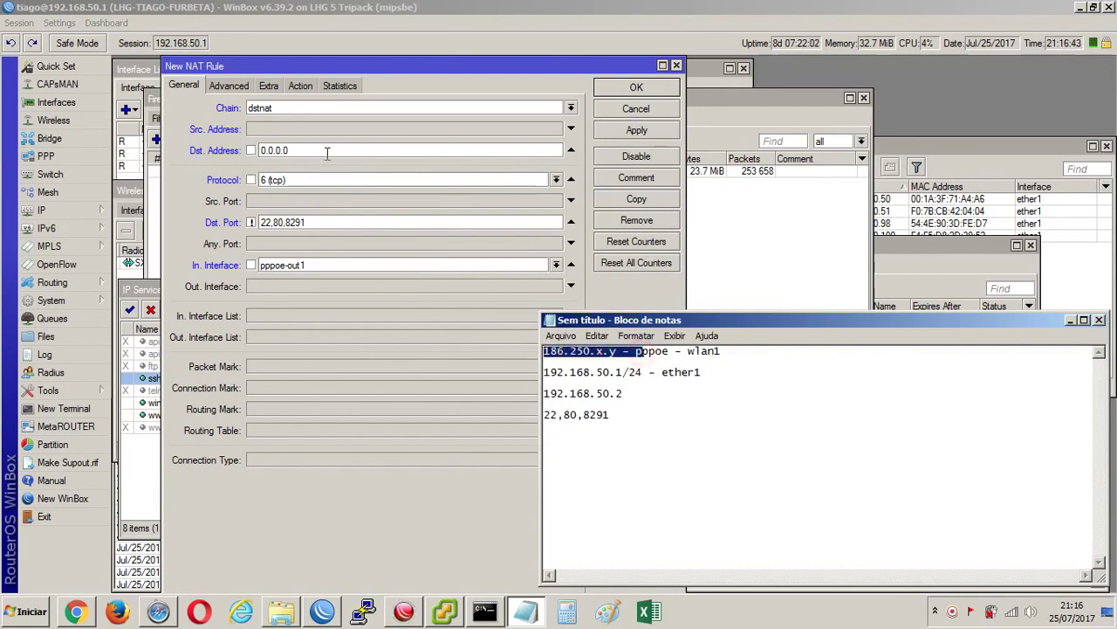
left_click(191, 151)
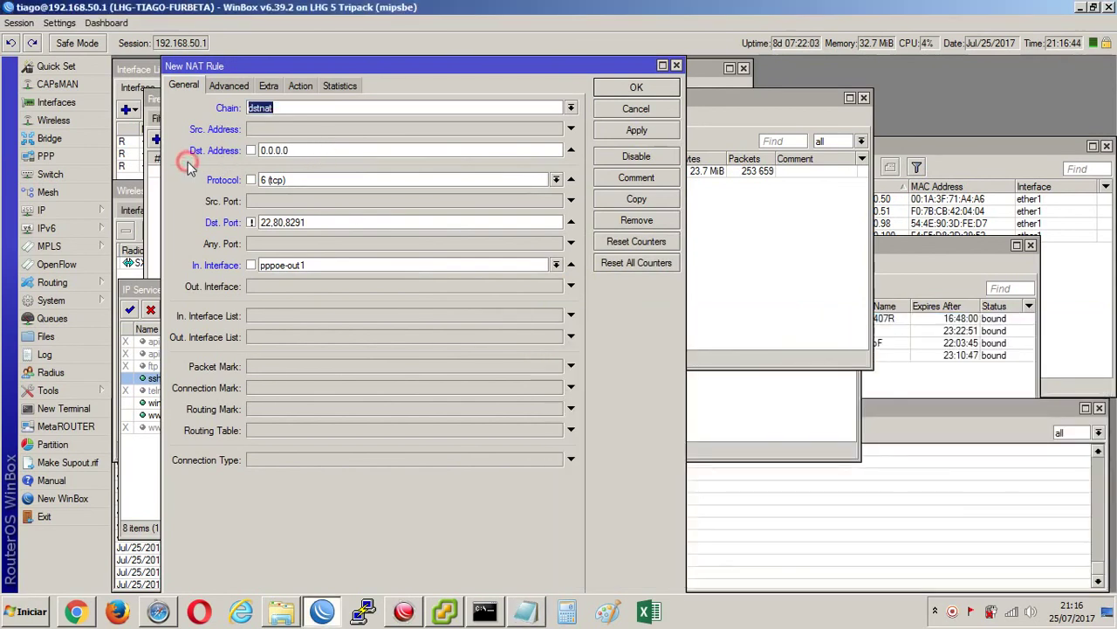
left_click(573, 151)
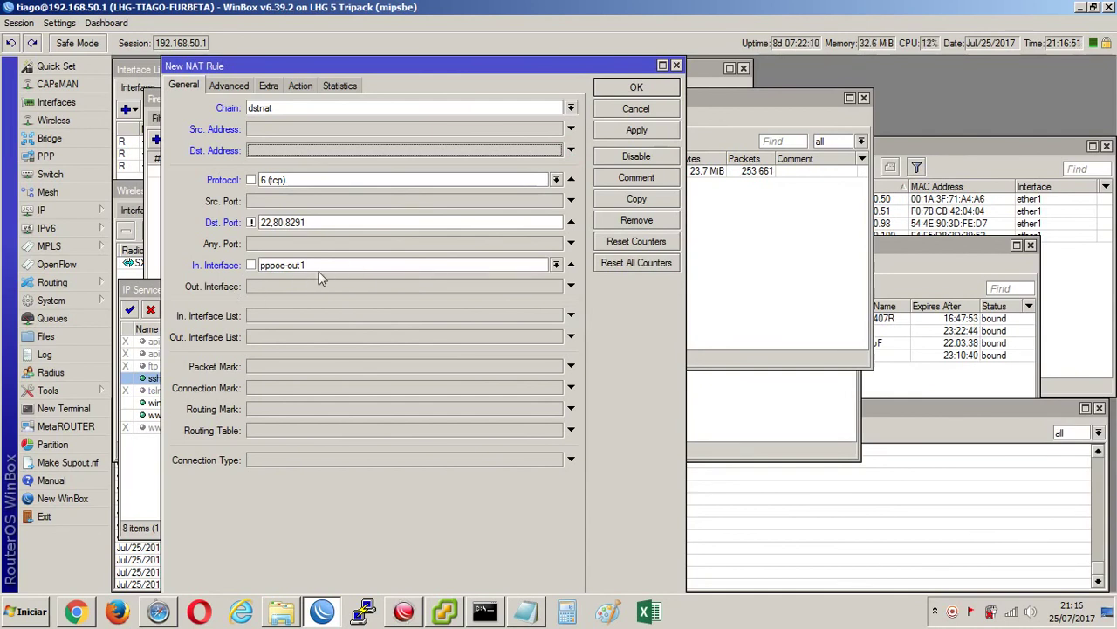
Look through the NAT rule's advanced and extra options and set its action to dst-nat.
left_click(233, 89)
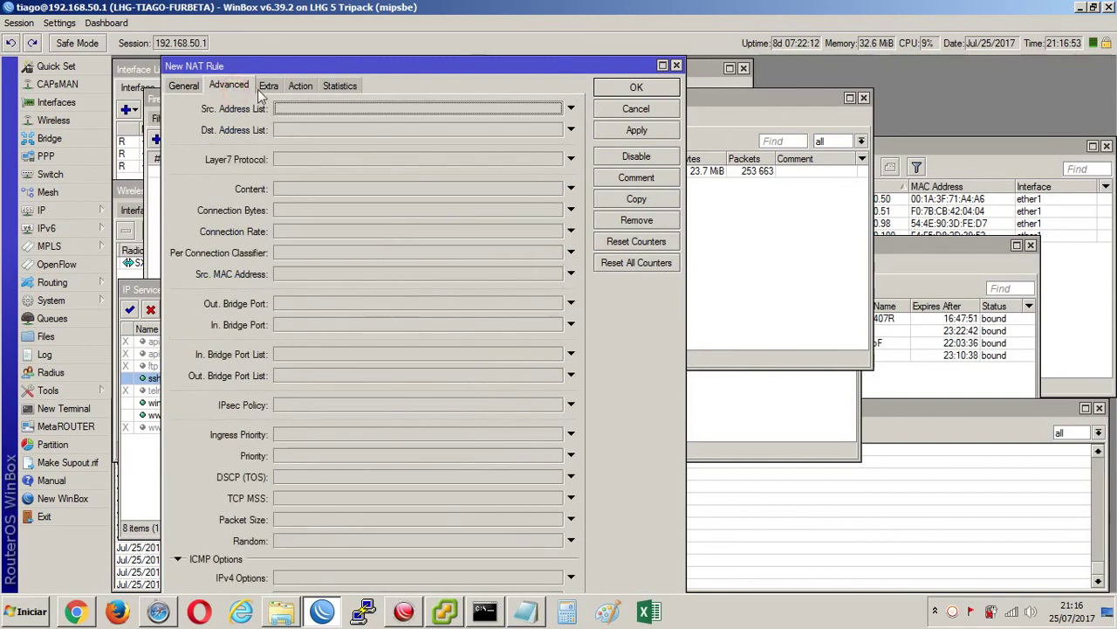
left_click(269, 89)
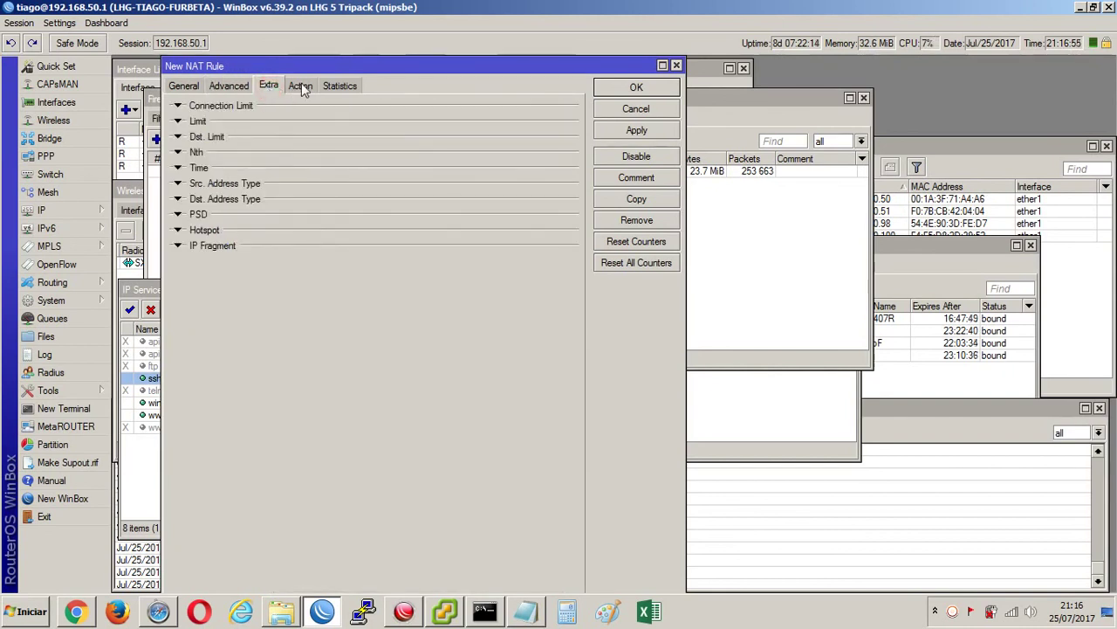
left_click(300, 87)
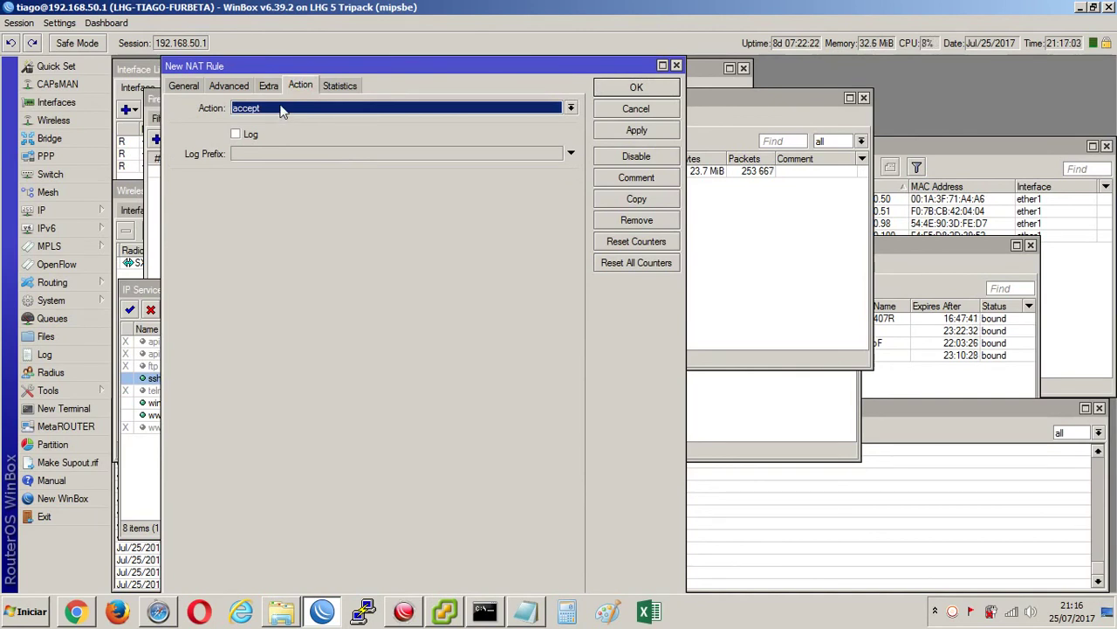
left_click(282, 109)
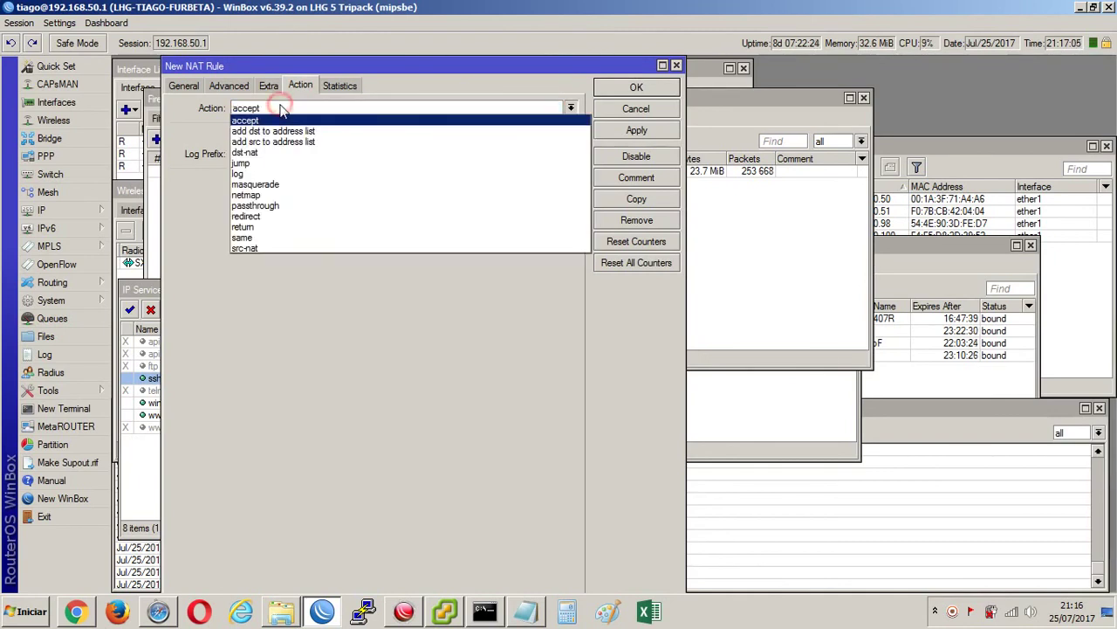
left_click(284, 152)
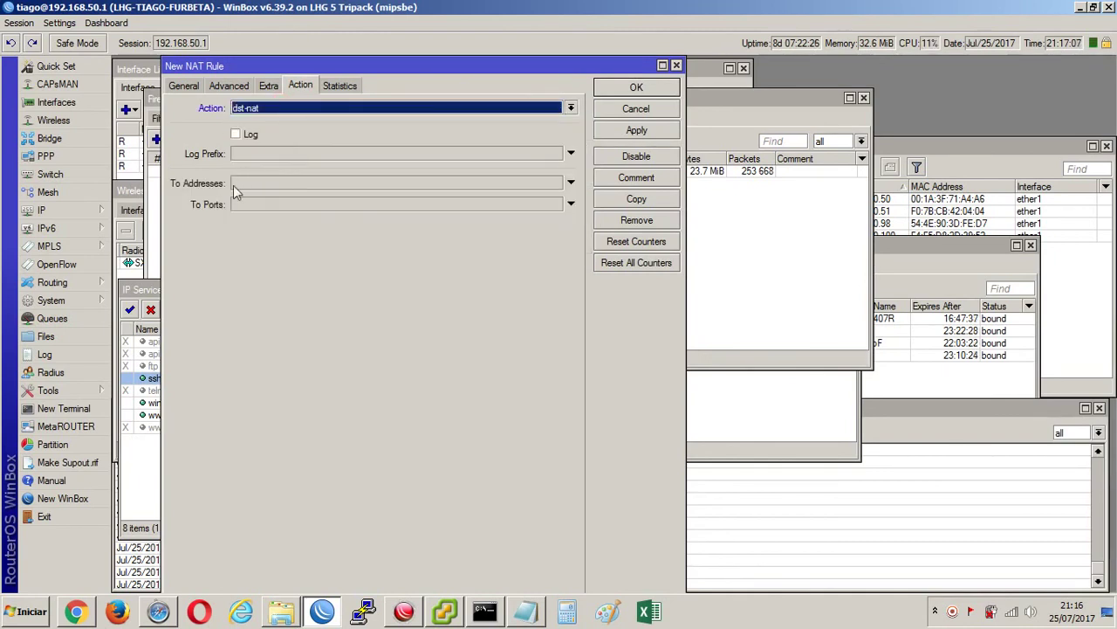
Set the dst-nat action's To Addresses to 192.168.50.2 and leave To Ports unset.
left_click(261, 185)
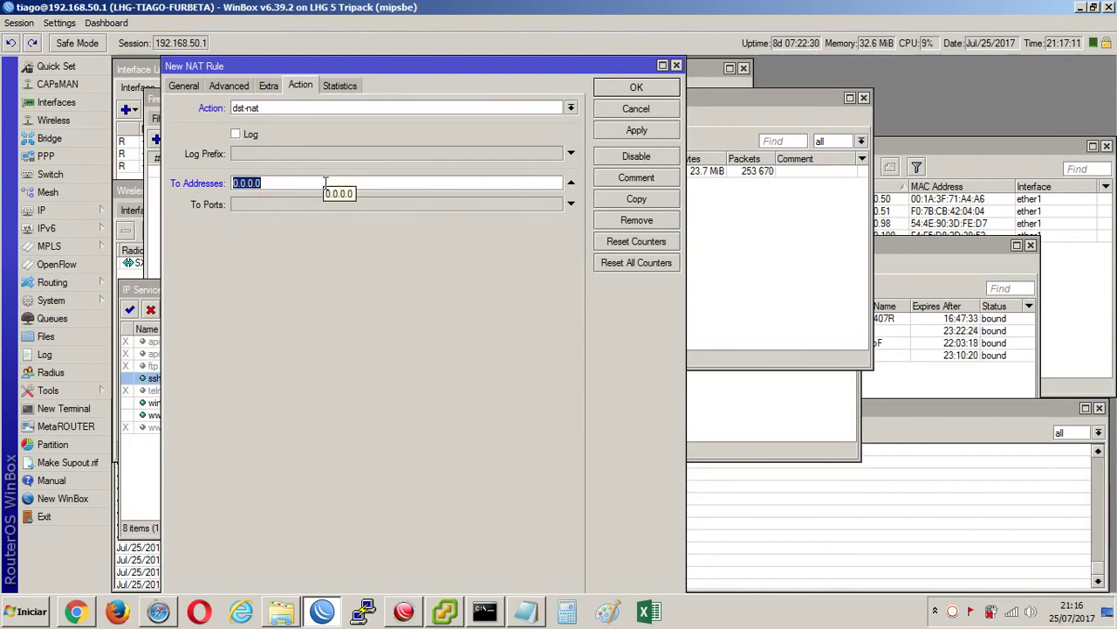
type("192.168.")
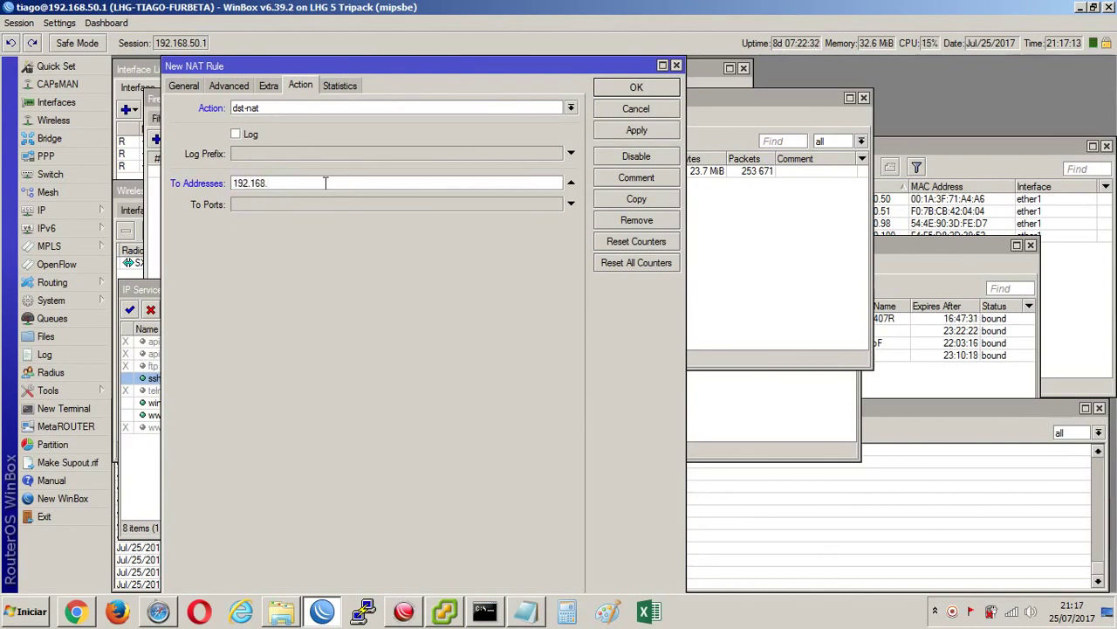
type("50.2")
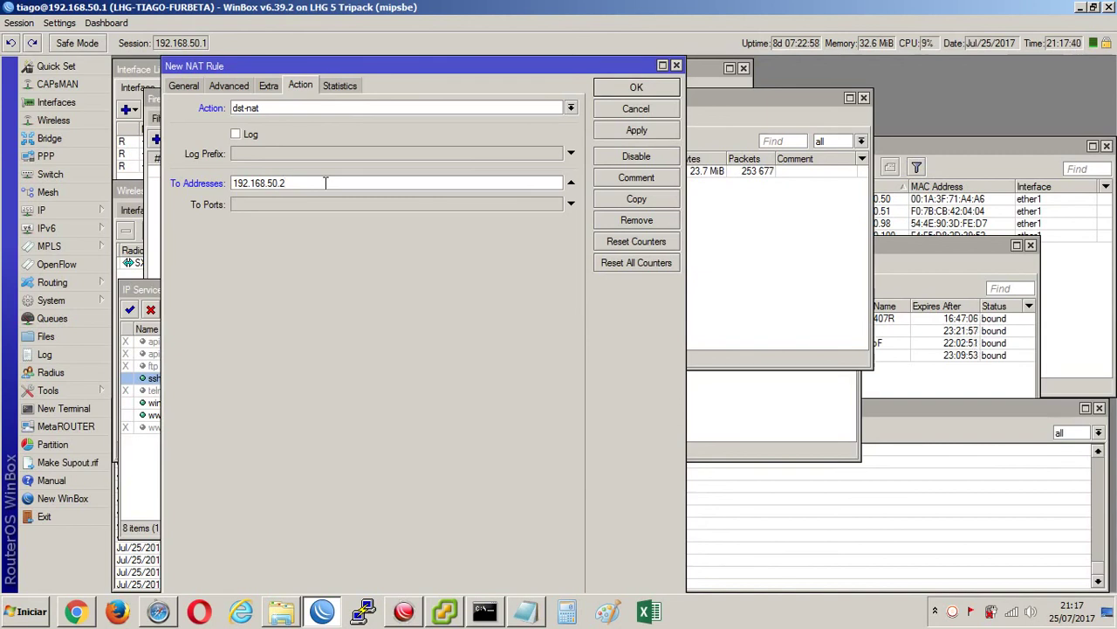
left_click(265, 208)
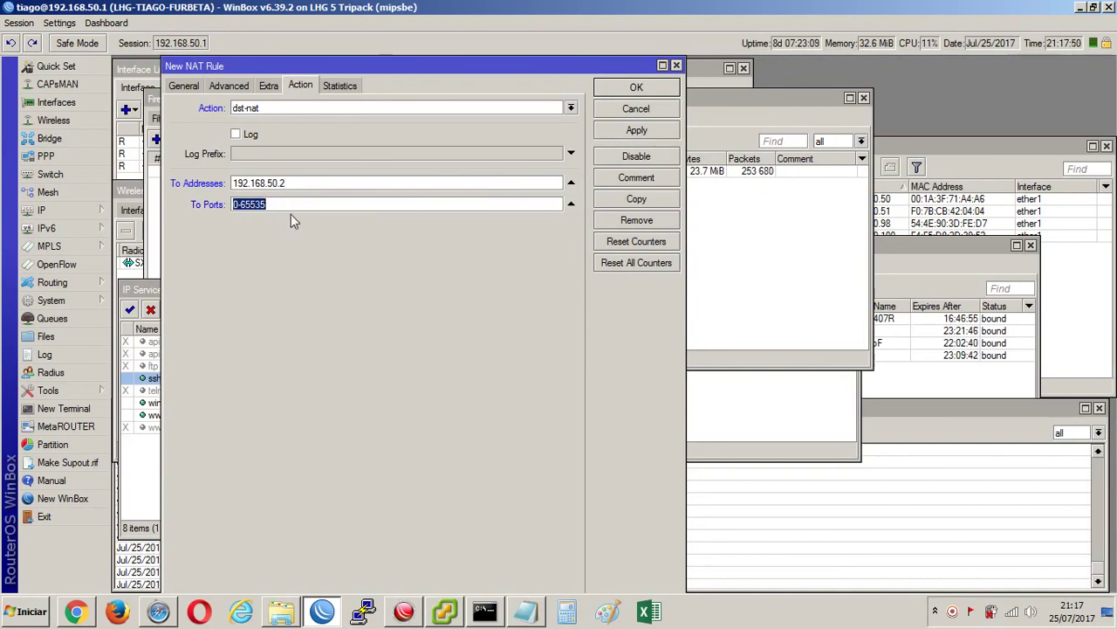
left_click(571, 204)
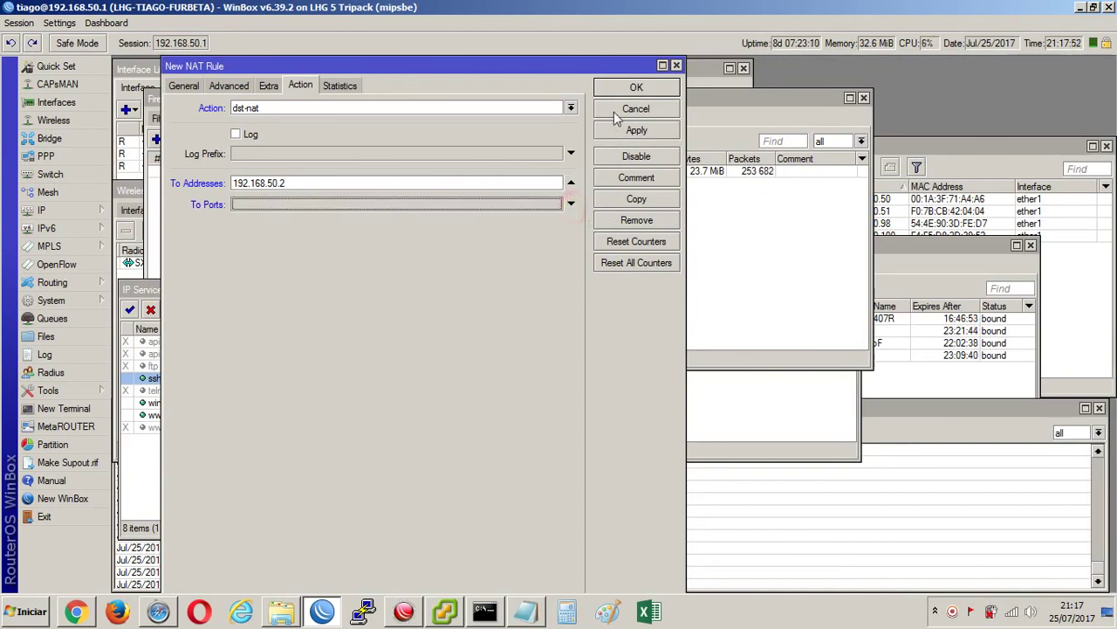
Apply the new NAT rule, check its general settings, and close it with the changes saved.
left_click(637, 130)
left_click(181, 85)
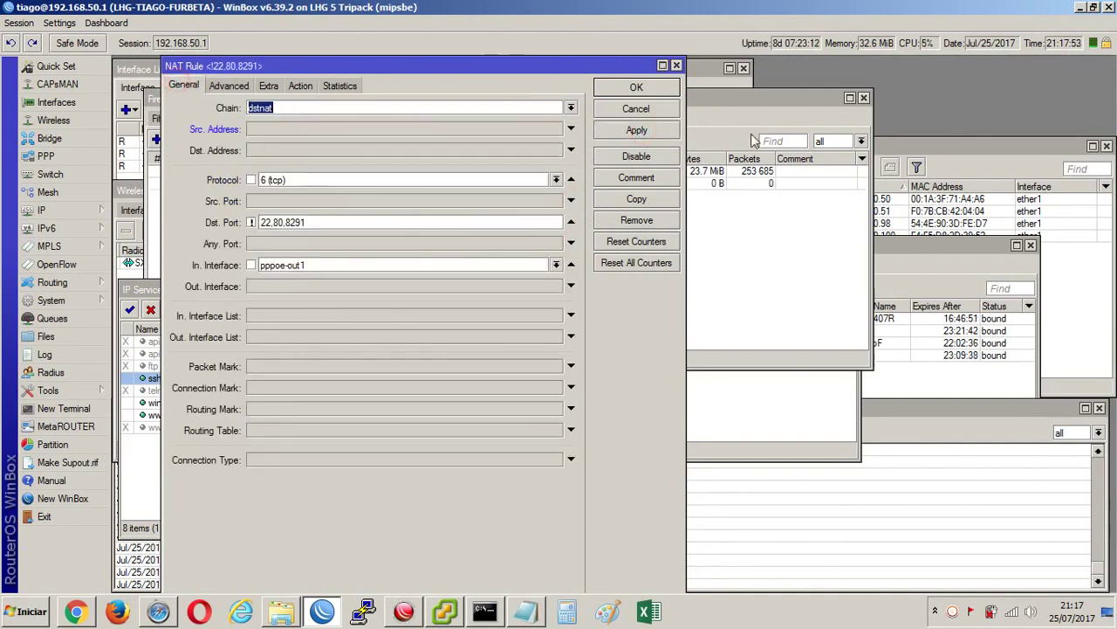
left_click(636, 87)
left_click(649, 414)
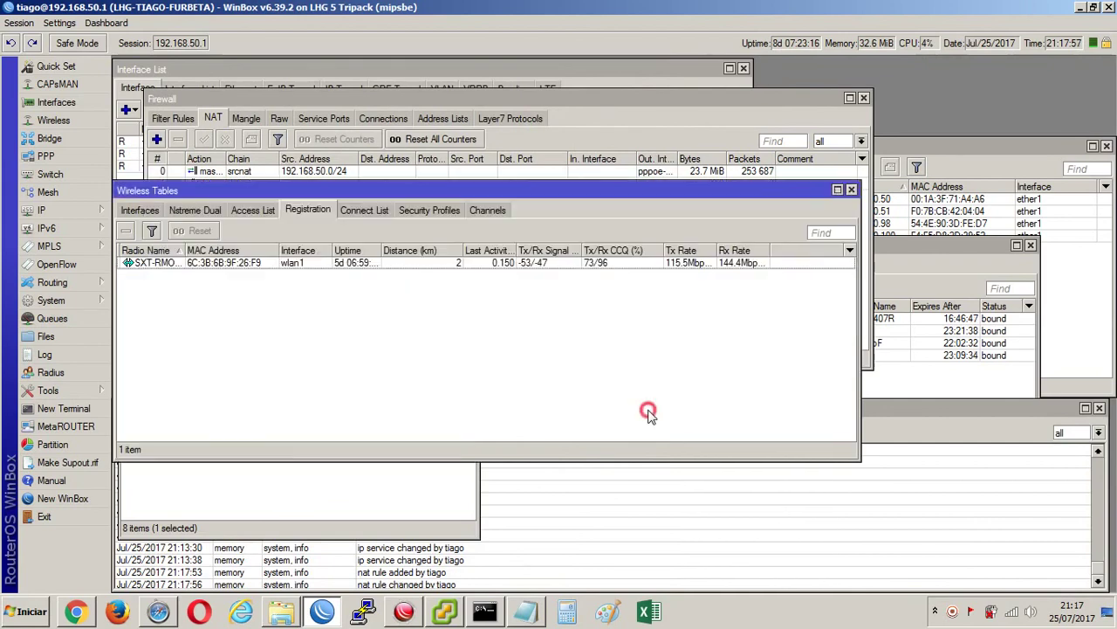
Add the To Addresses column to the firewall's NAT rule list.
left_click(439, 172)
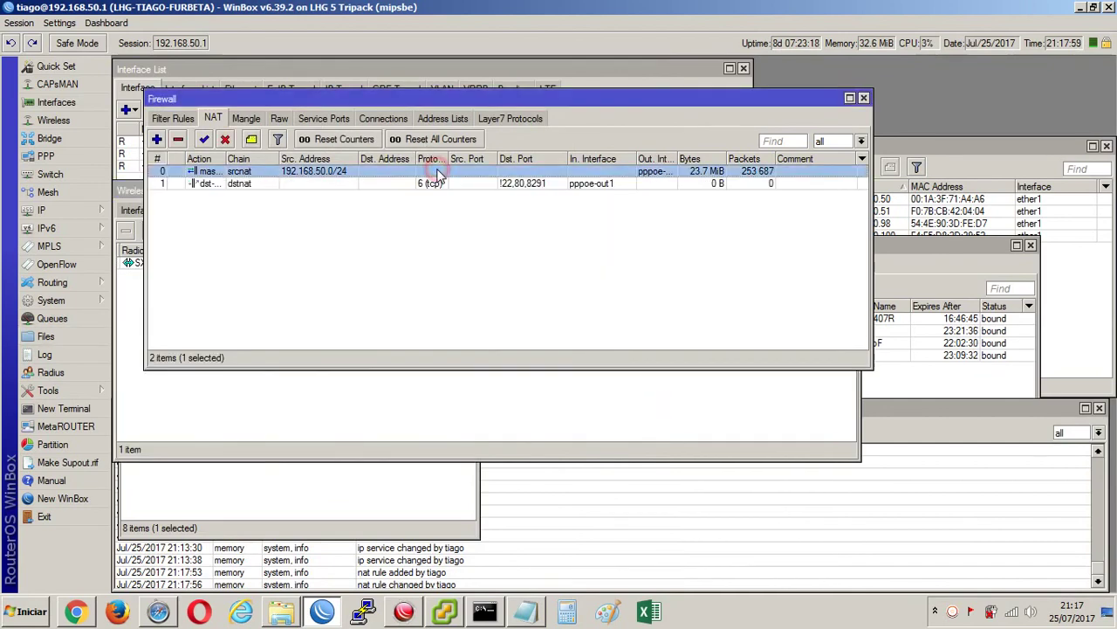
right_click(528, 215)
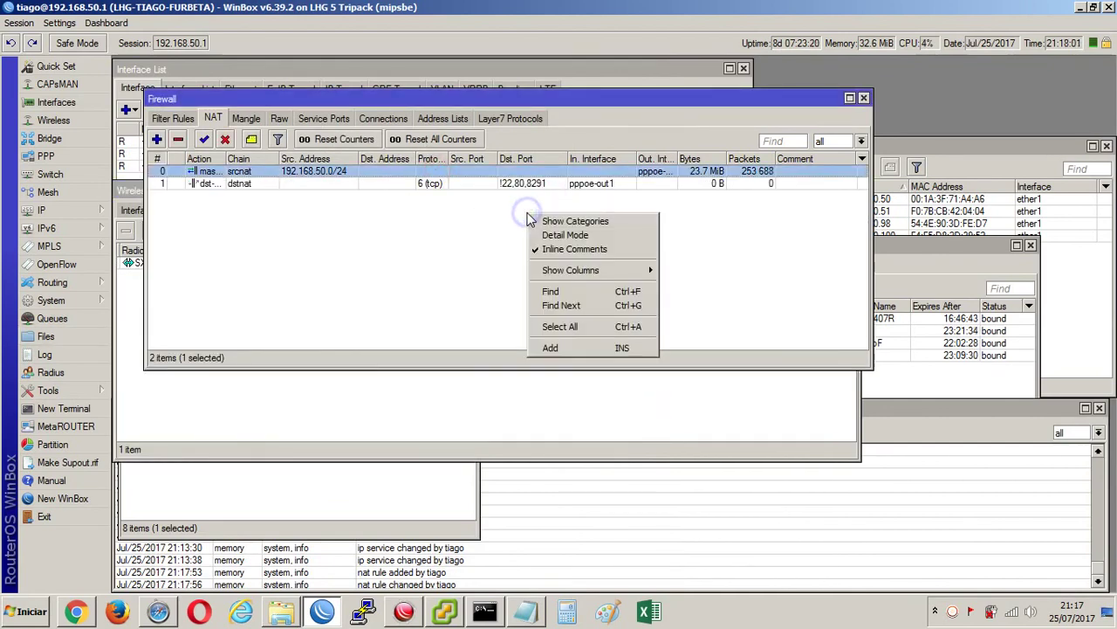
mouse_move(576, 270)
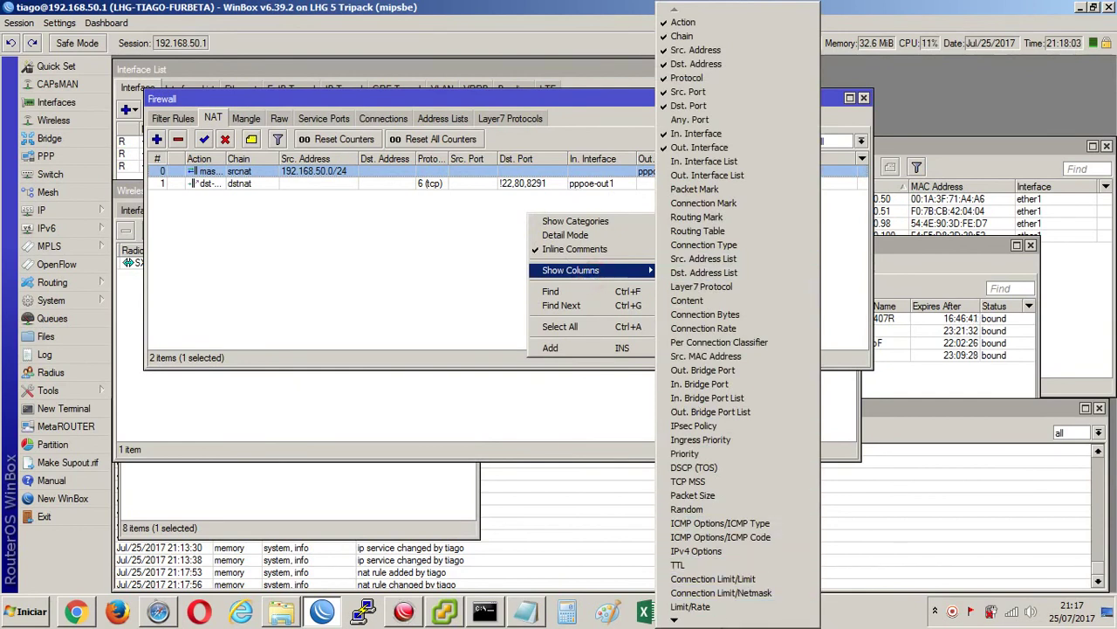
left_click(719, 620)
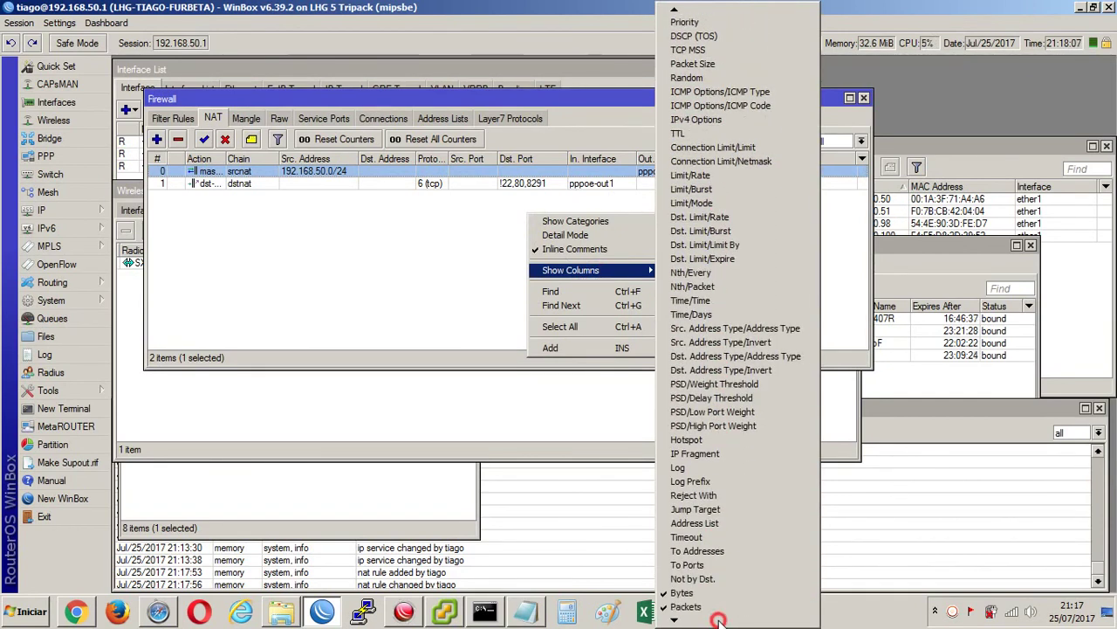
left_click(717, 536)
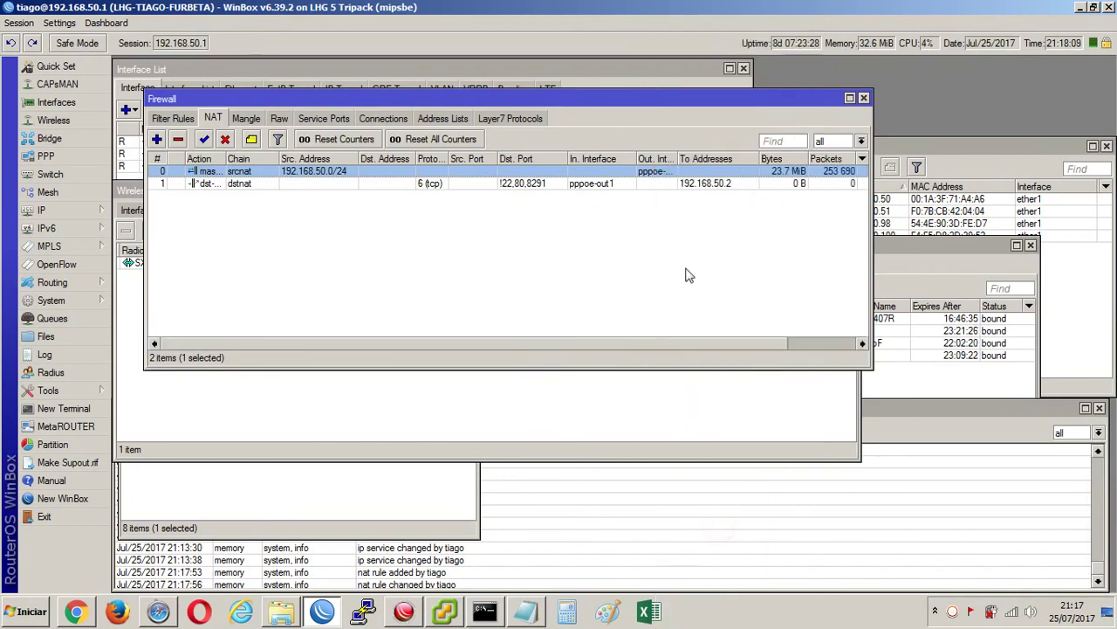
Copy the tcp dstnat rule, set the copy's protocol to udp, and save and close both rules.
left_click(726, 185)
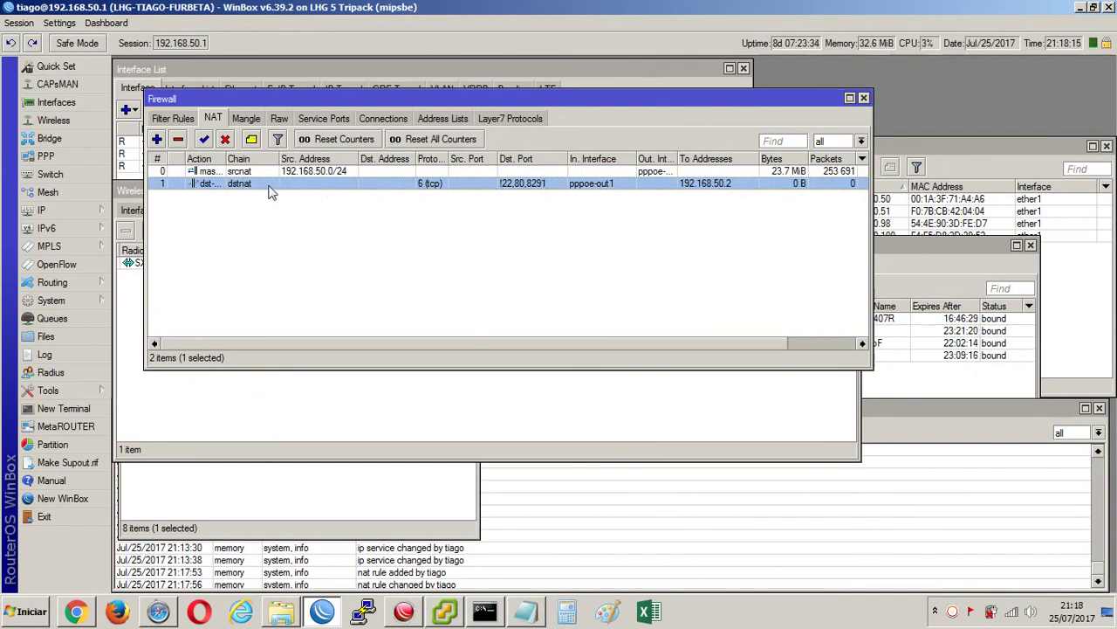
double_click(391, 189)
left_click(629, 201)
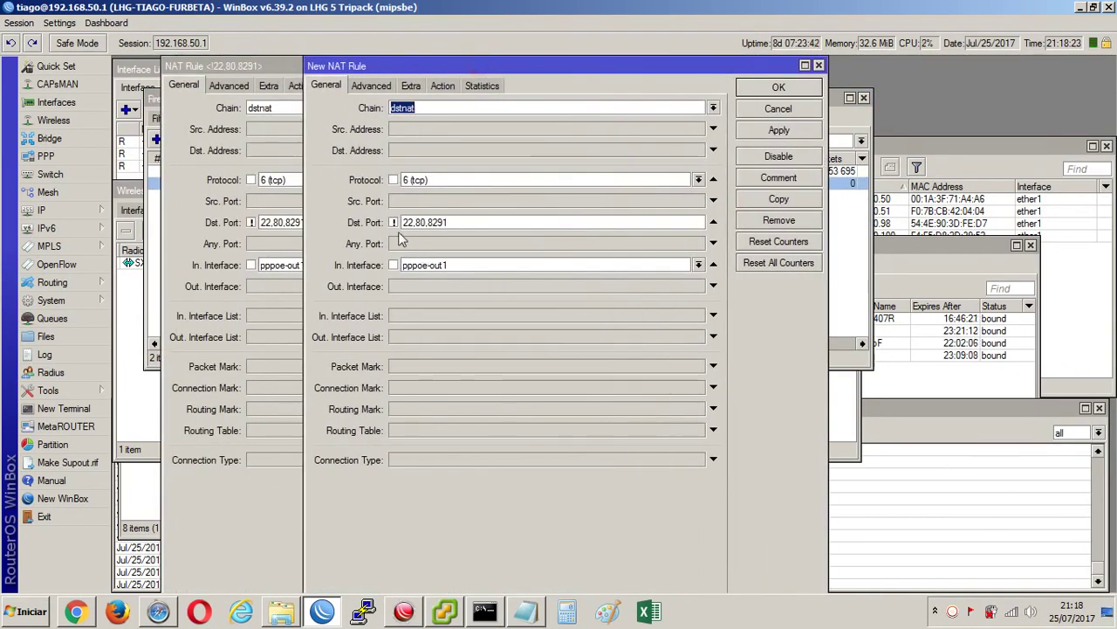
left_click(699, 179)
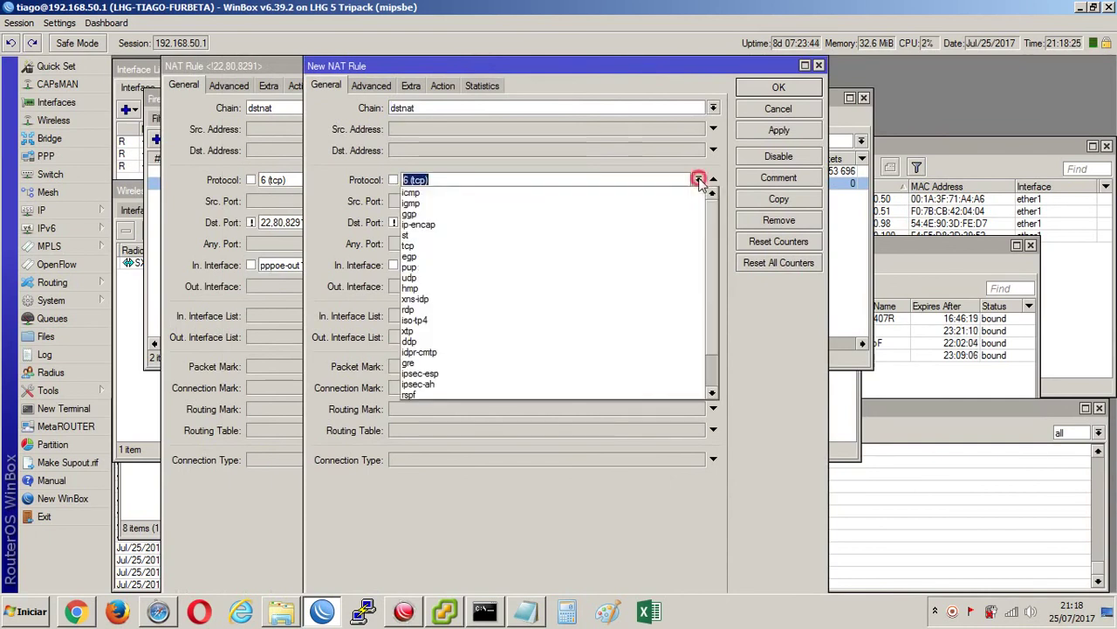
left_click(504, 278)
left_click(779, 130)
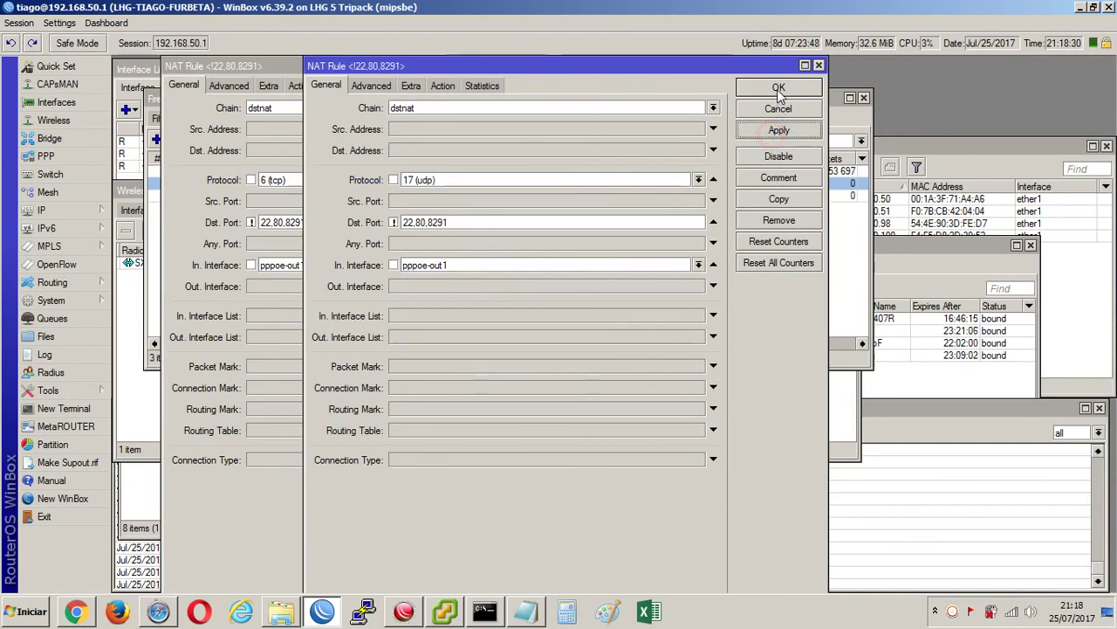
left_click(780, 89)
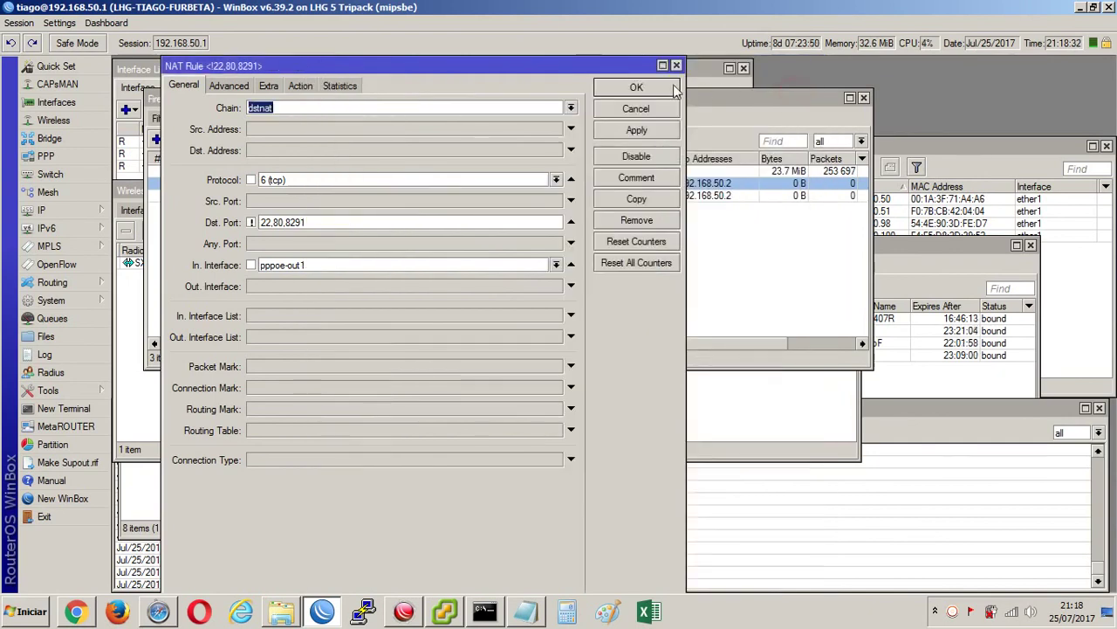
left_click(674, 90)
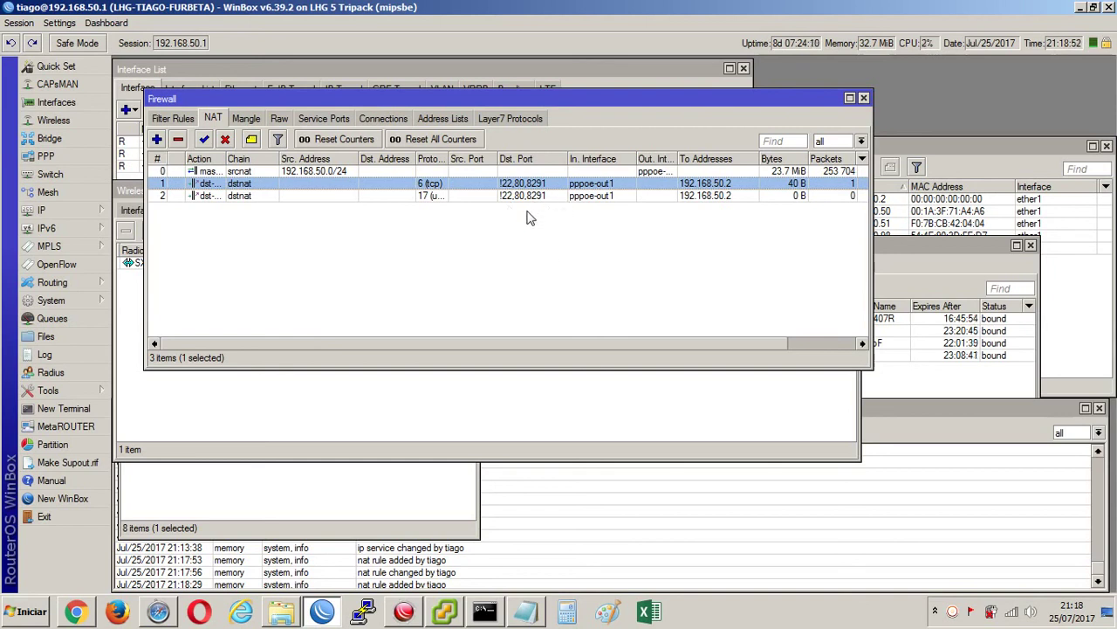
left_click(718, 197)
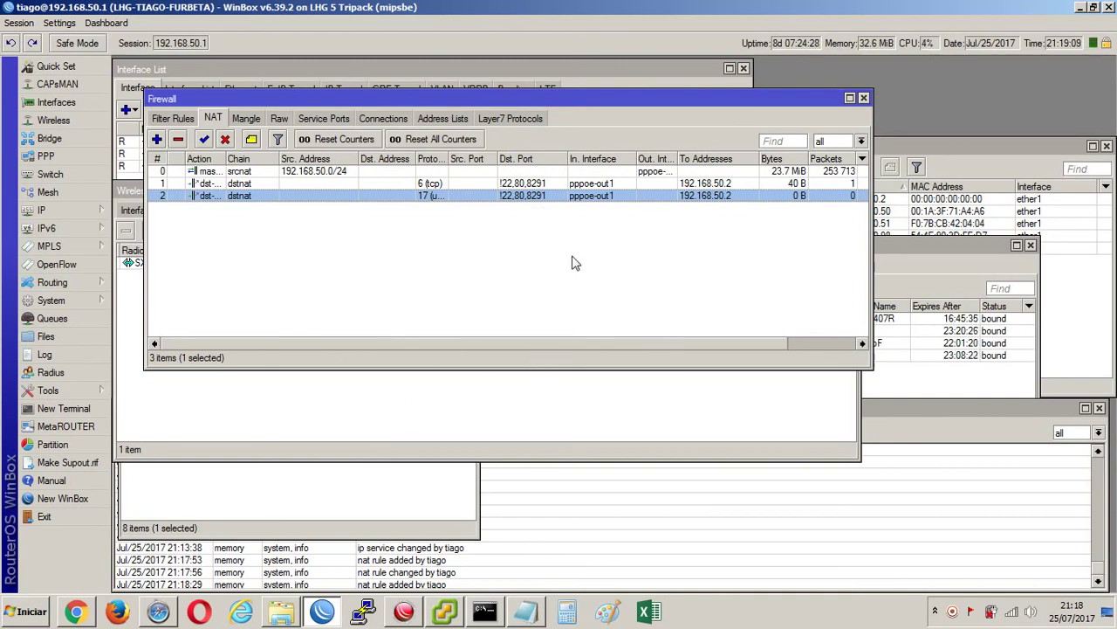
left_click(562, 187)
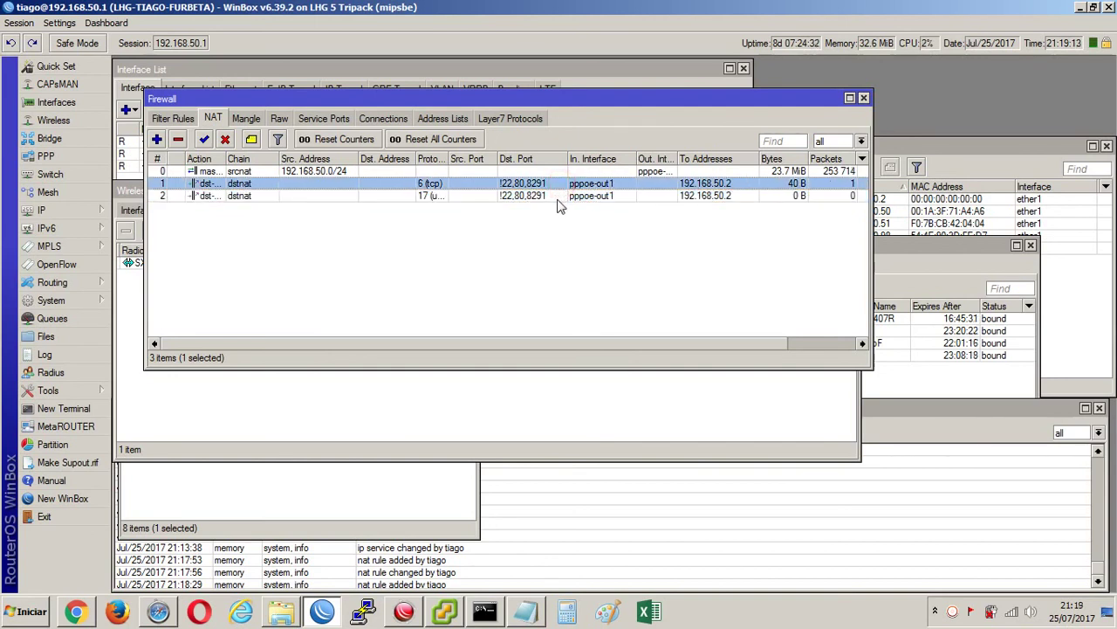
left_click(557, 197)
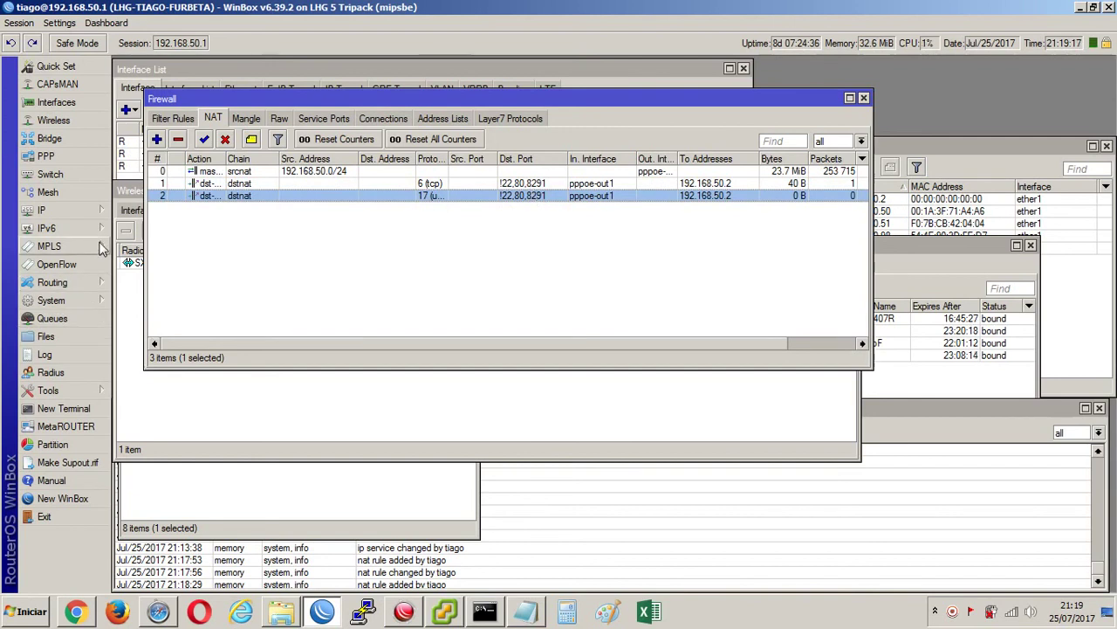
Set the port of the www service in the IP service list to 8080.
left_click(88, 209)
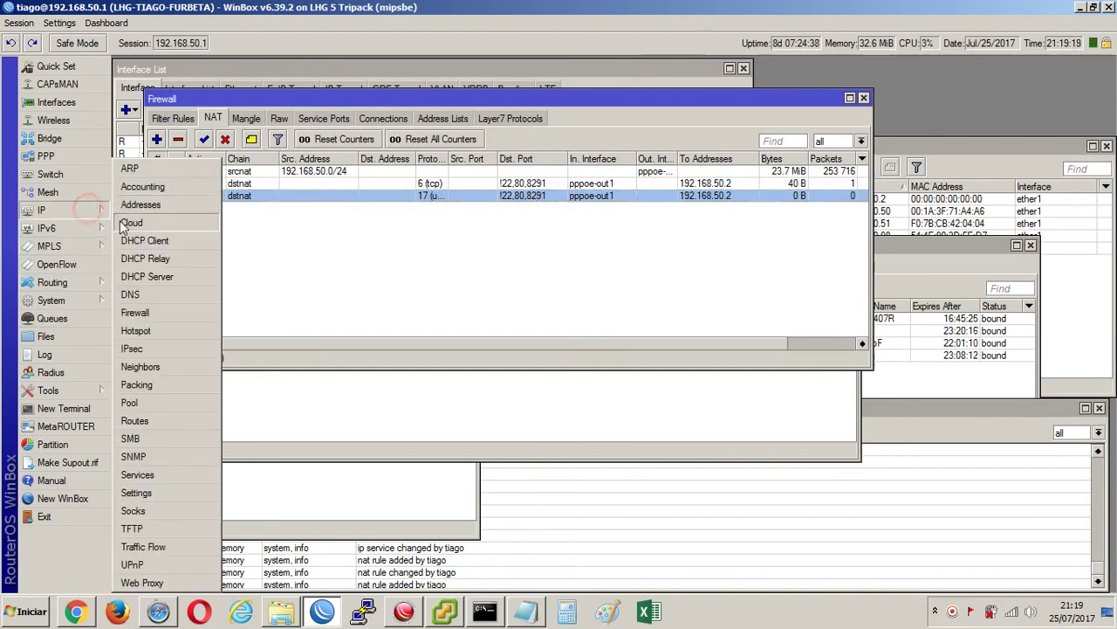
left_click(175, 475)
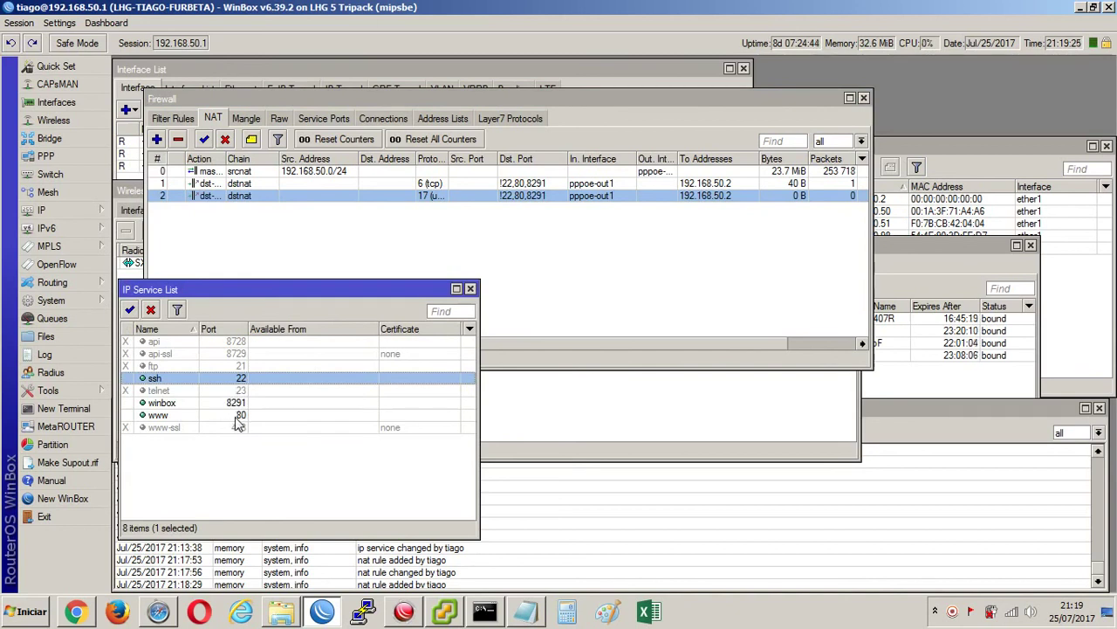
double_click(235, 417)
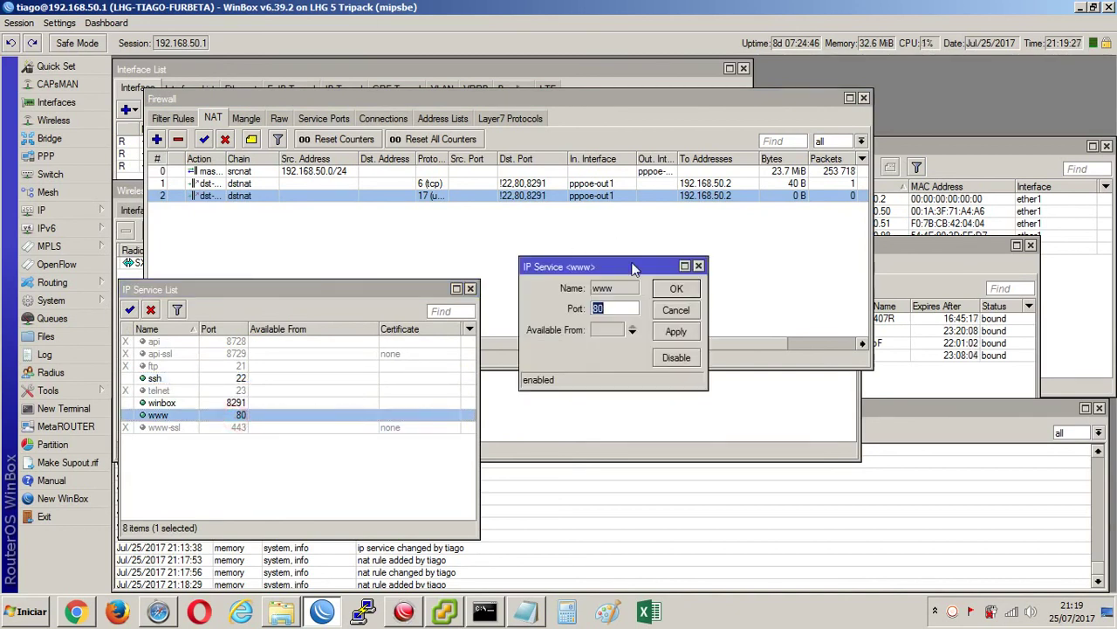
left_click_drag(634, 268, 579, 336)
left_click(572, 375)
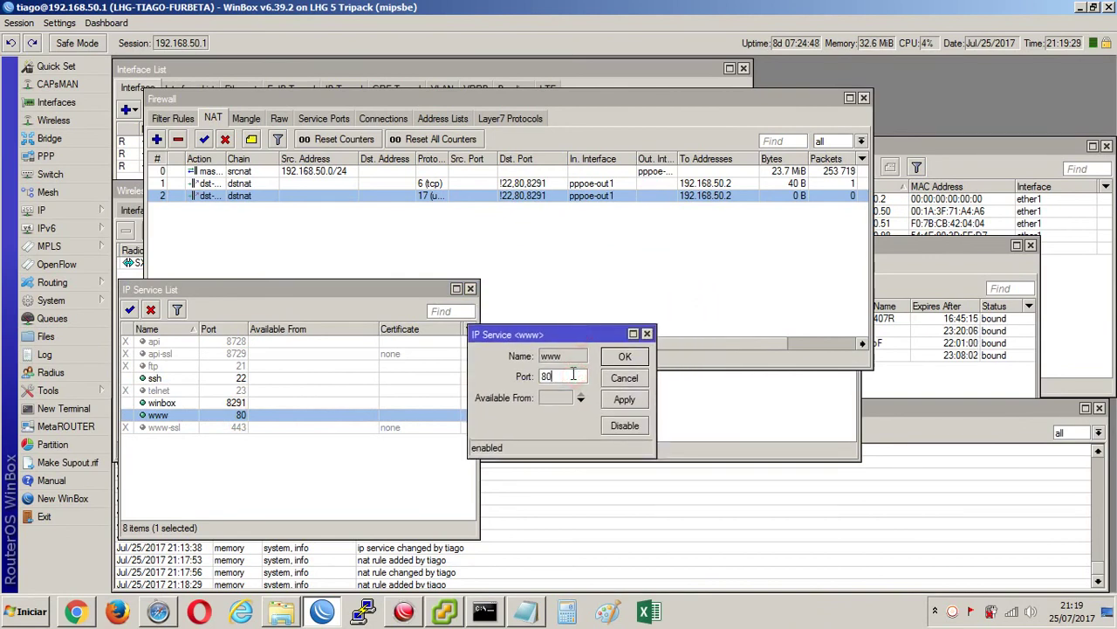
left_click(625, 358)
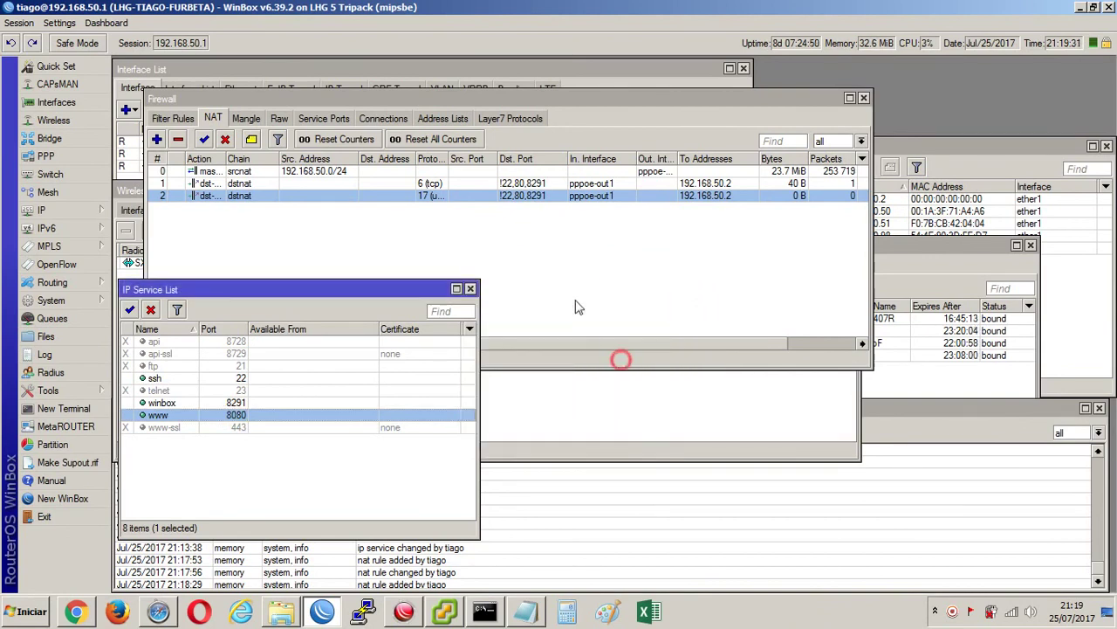
Set the tcp dstnat rule's excluded destination ports to 22,8080,8291 and save the rule.
double_click(524, 183)
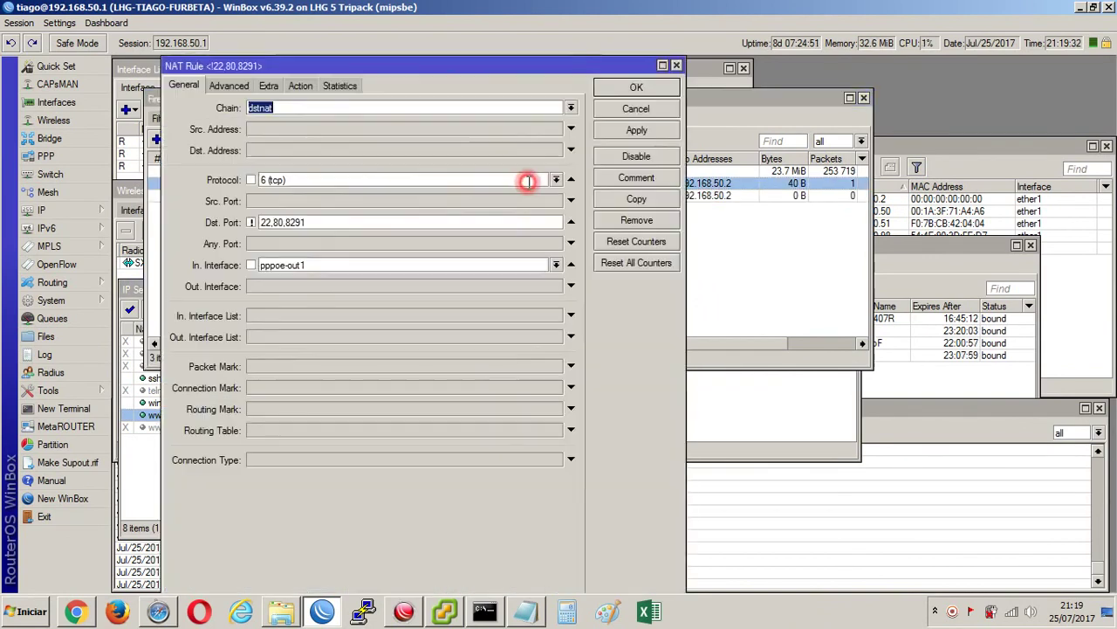
left_click(287, 222)
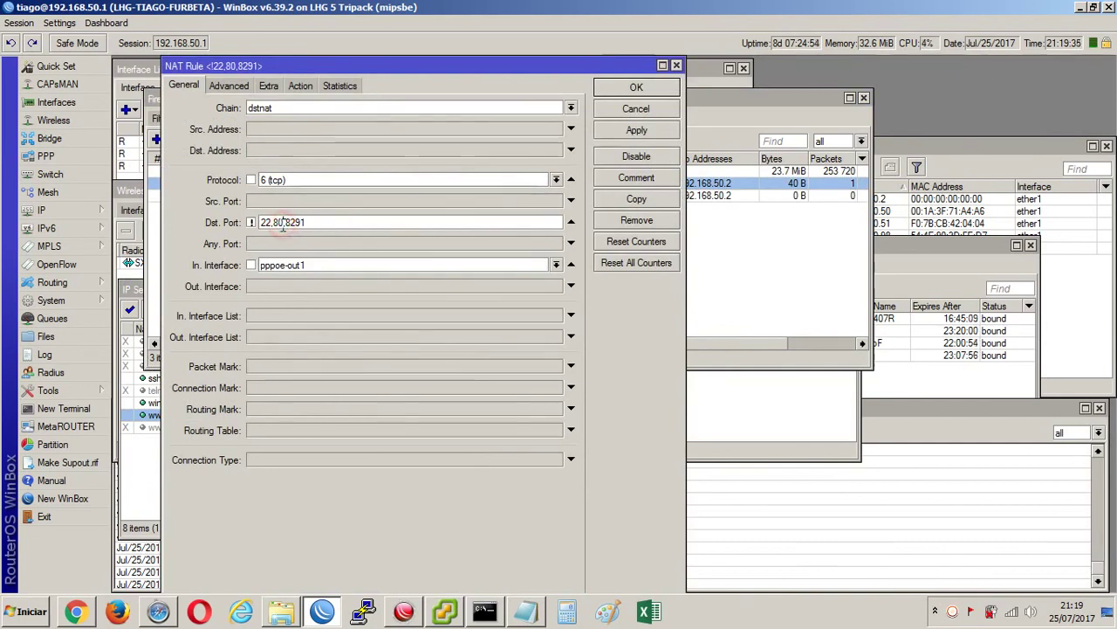
type("80")
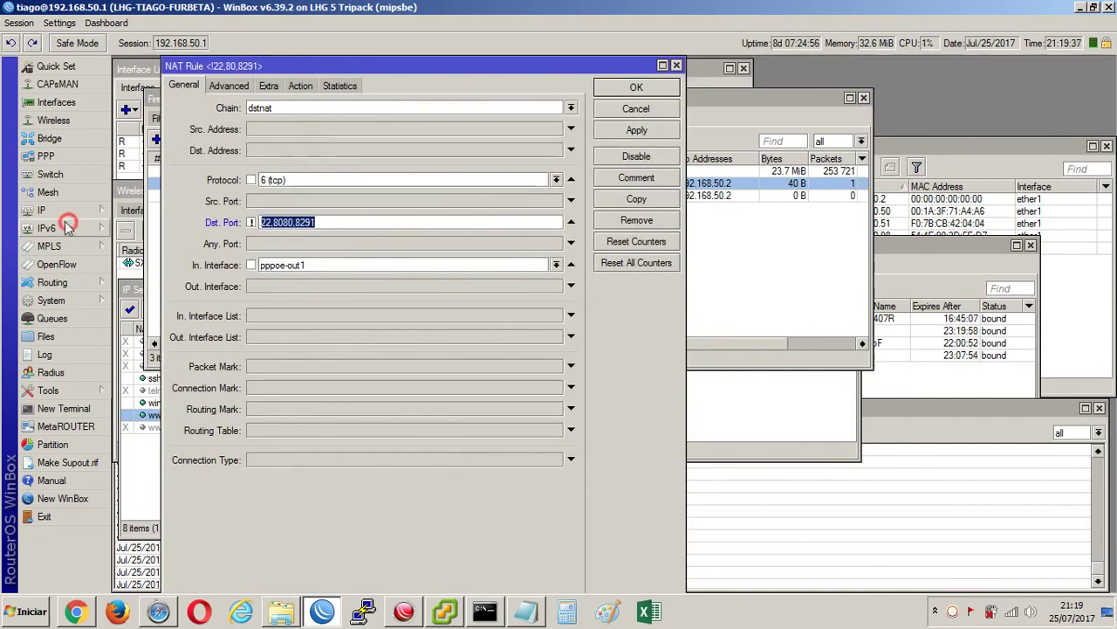
key("Return")
Set the udp dstnat rule's excluded destination ports to 22,8080,8291 and save the rule.
double_click(341, 196)
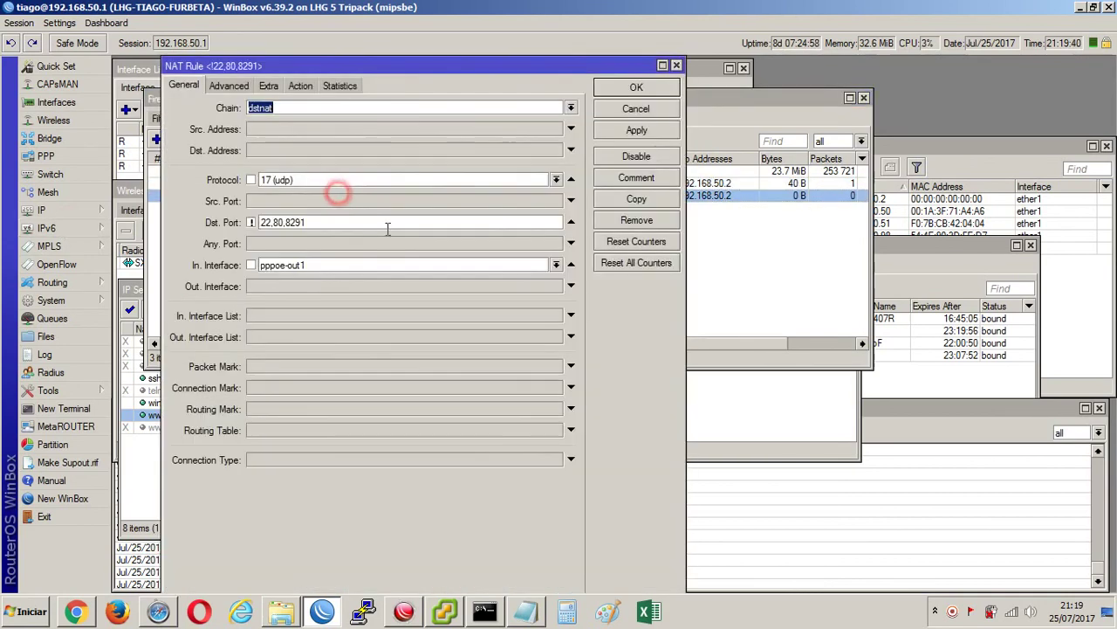
left_click(372, 224)
key("Left")
key("Left")
key("Left")
key("Left")
key("Left")
type("80")
left_click(633, 88)
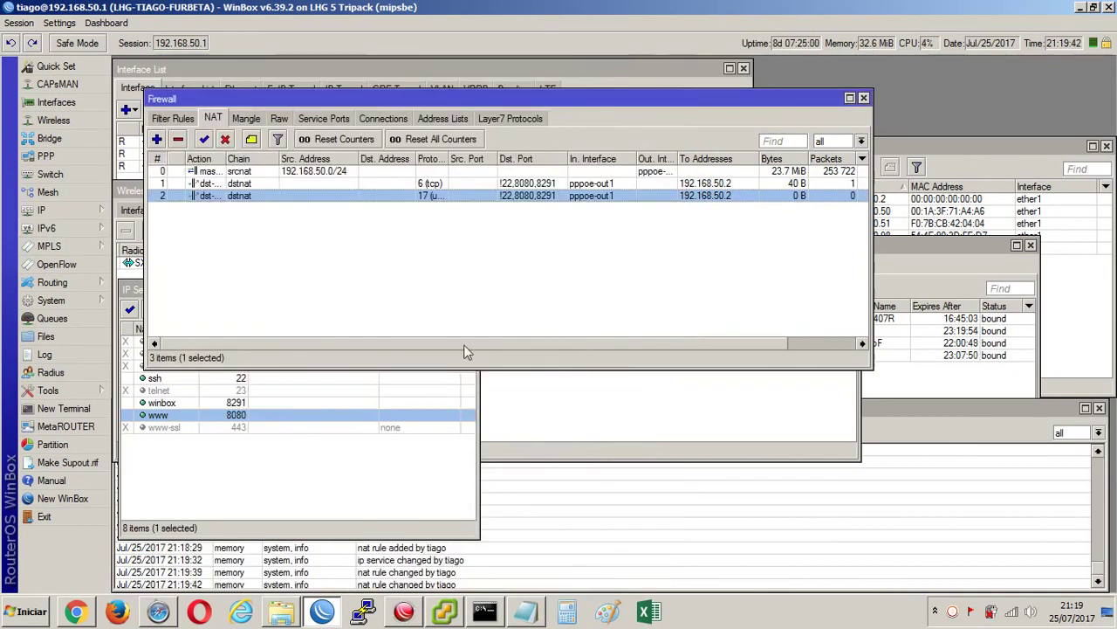
Undo the port changes made to both dstnat rules and to the www service.
left_click(262, 426)
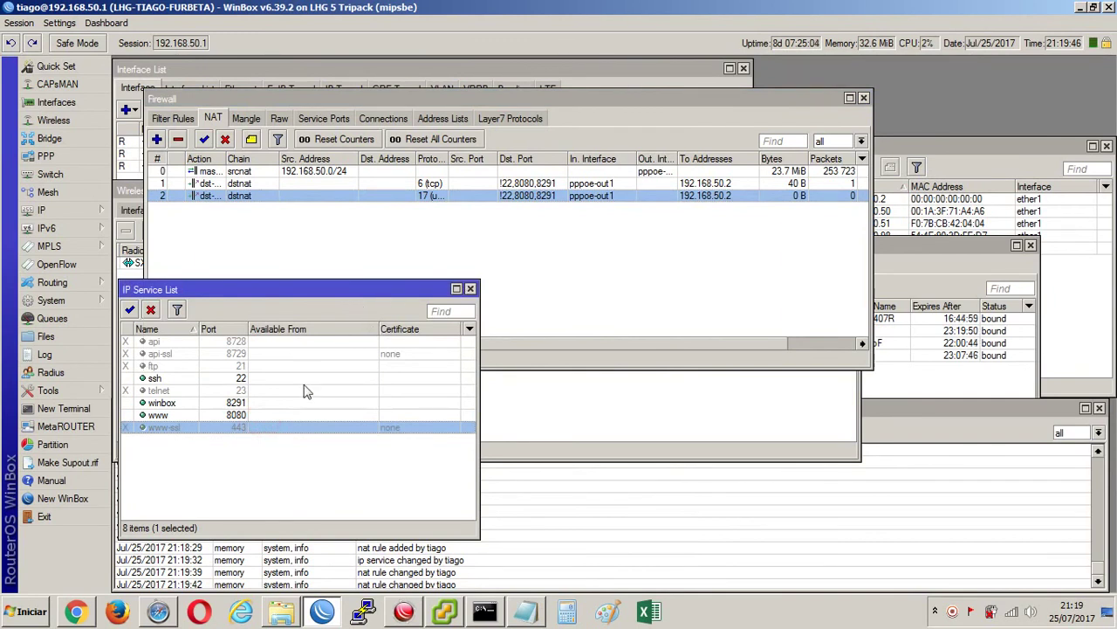
left_click(12, 43)
left_click(11, 43)
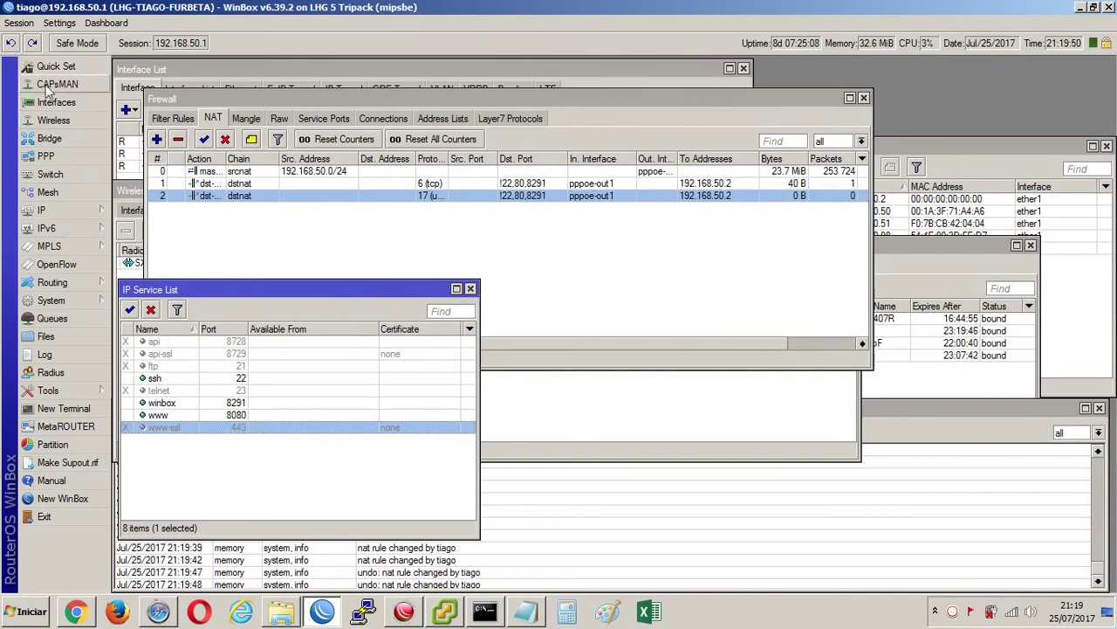
left_click(12, 43)
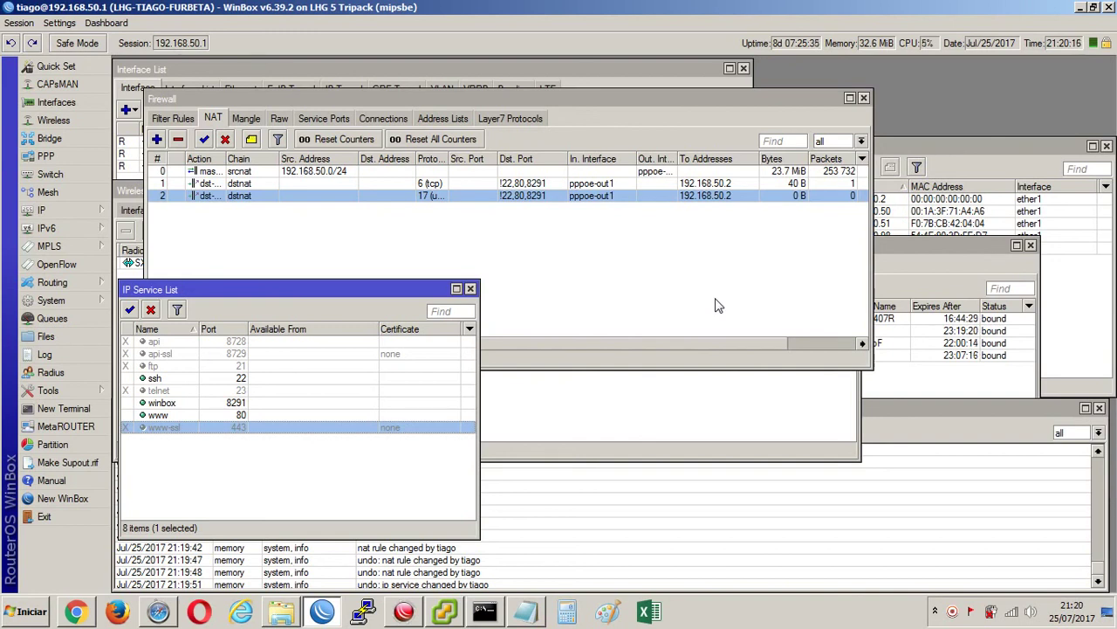
Bring the NAT rule list forward and widen the Firewall window slightly.
left_click(551, 185)
left_click(548, 195)
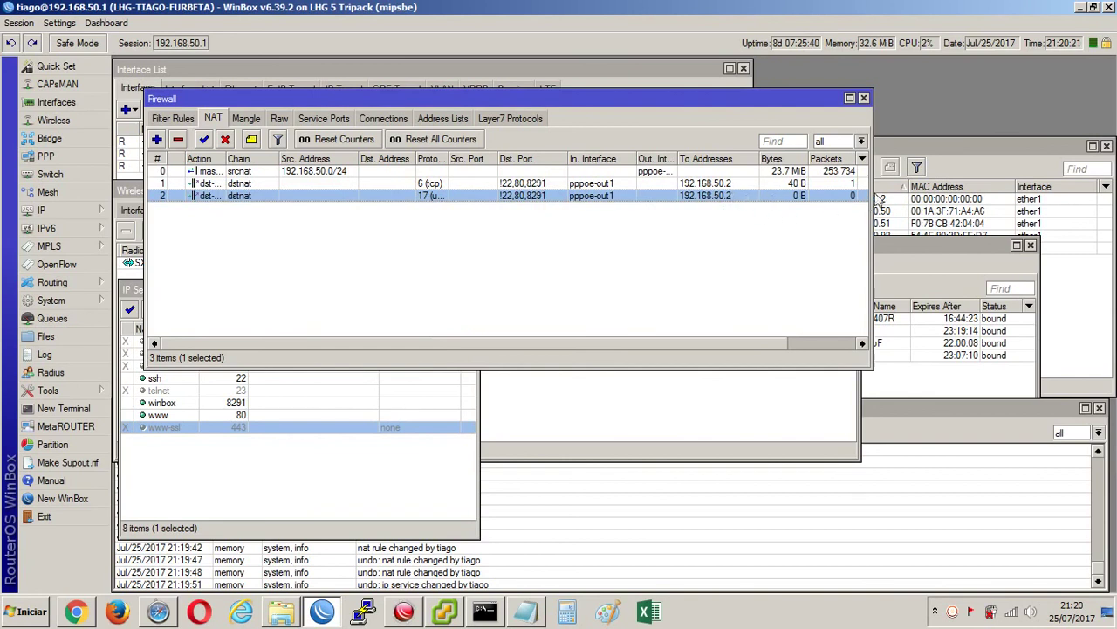
left_click_drag(871, 204, 906, 205)
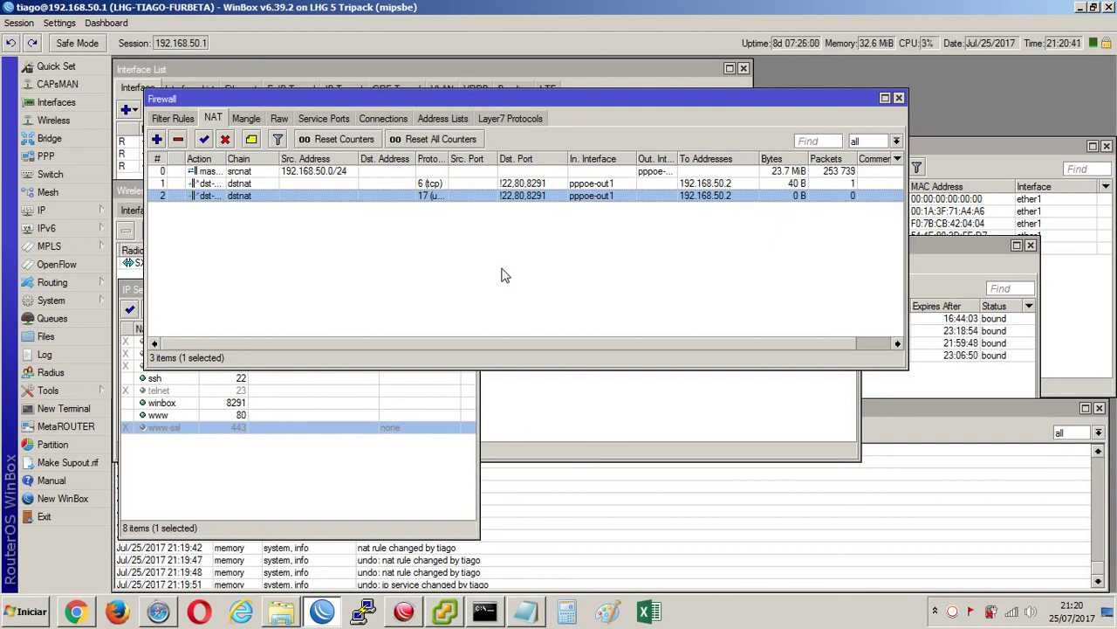
Switch to Notepad and add the line "192.168.50.3 3389" below 192.168.50.2.
left_click(527, 616)
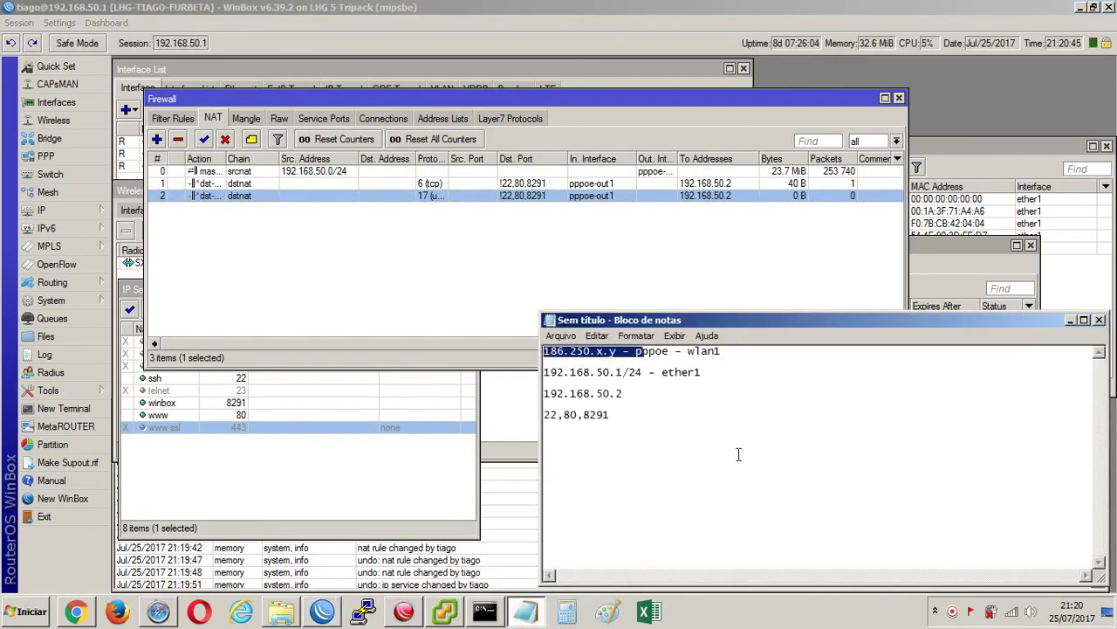
left_click(696, 404)
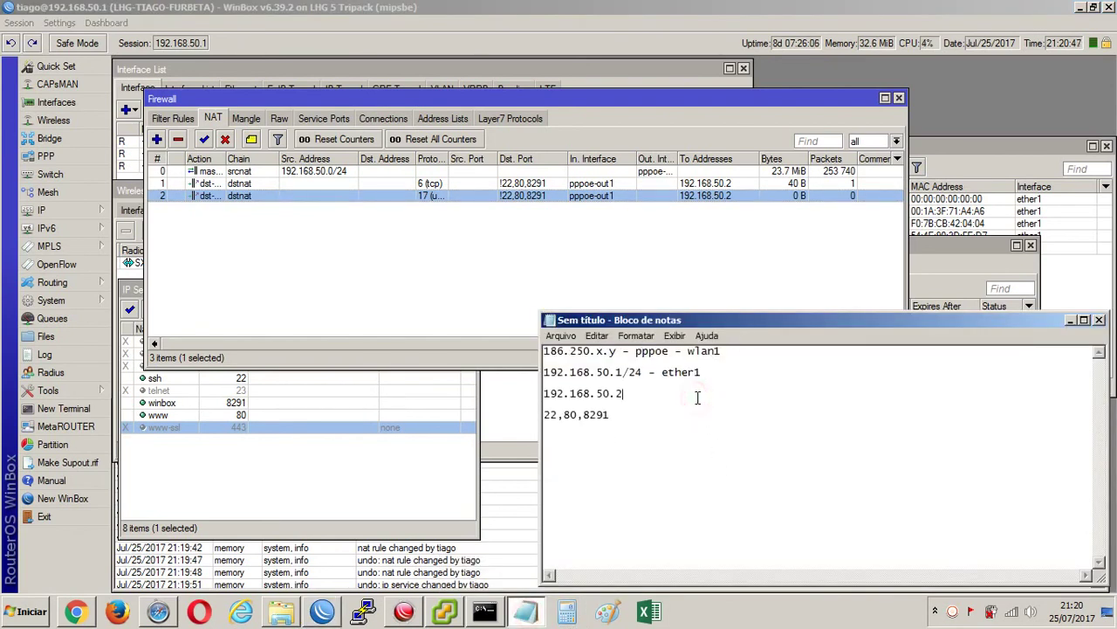
key("Return")
type("192.16")
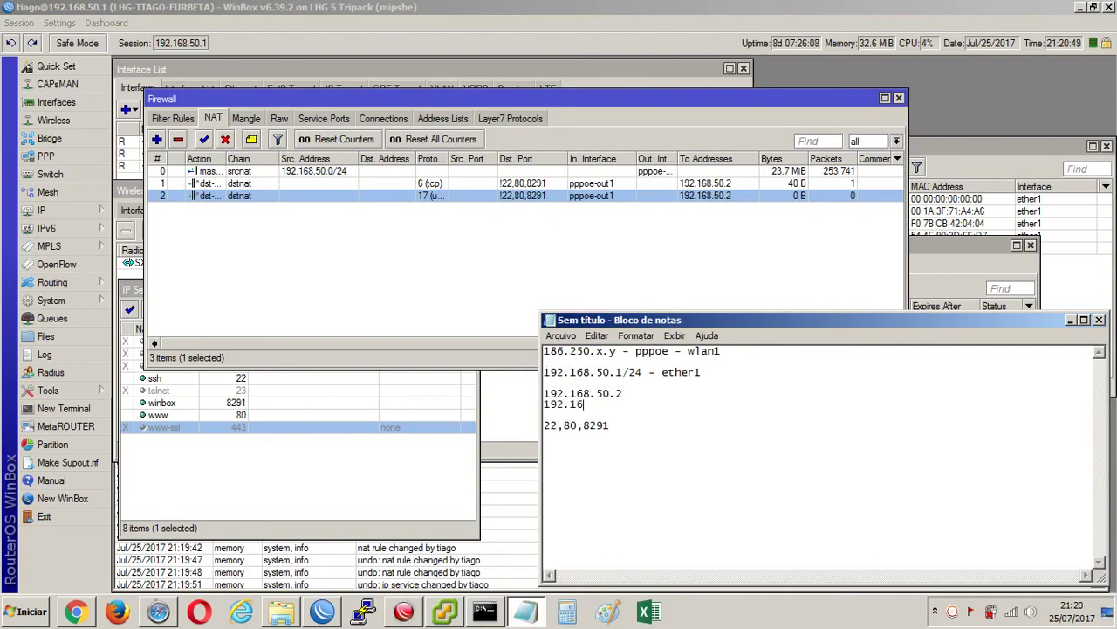
type("8.50.3 3389")
left_click(670, 408)
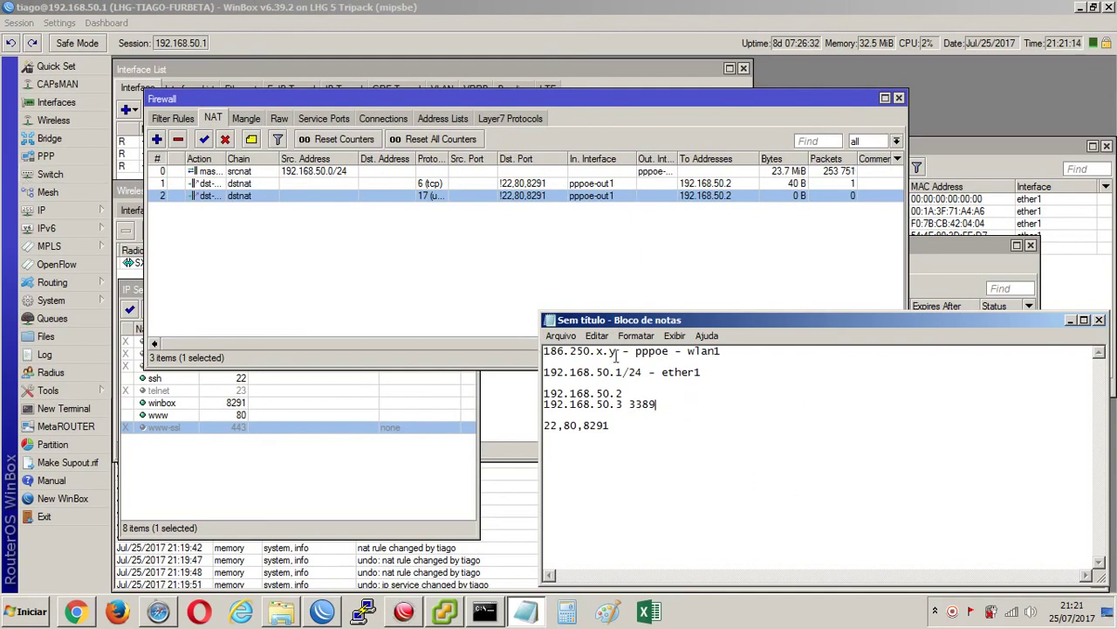
Switch back to WinBox and start a NAT rule with chain dstnat, protocol tcp and destination port 3389.
left_click(266, 222)
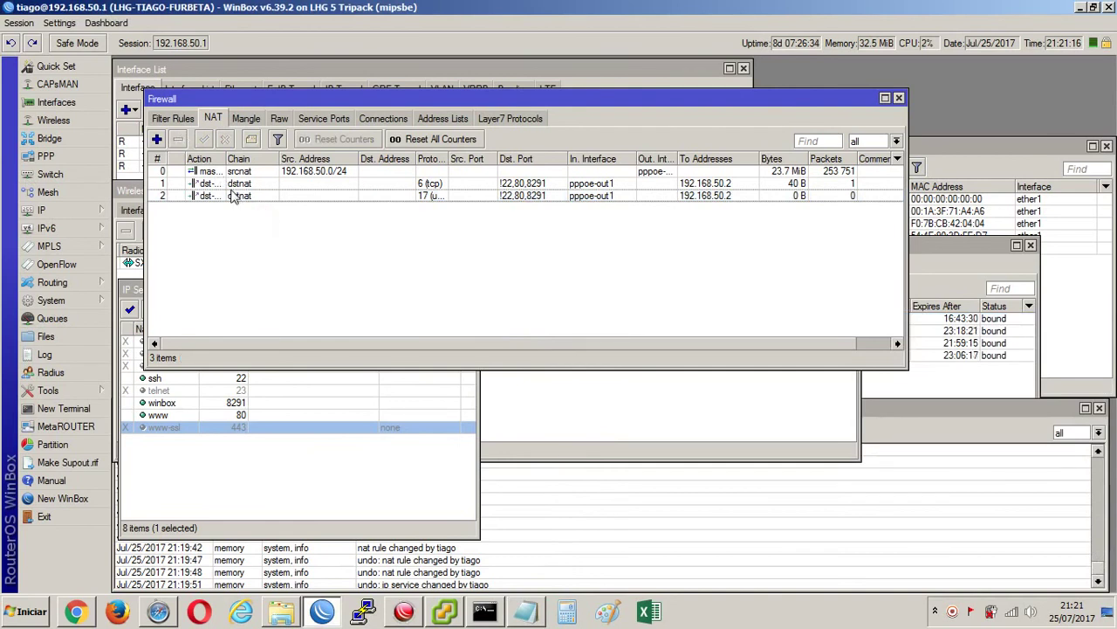
left_click(157, 137)
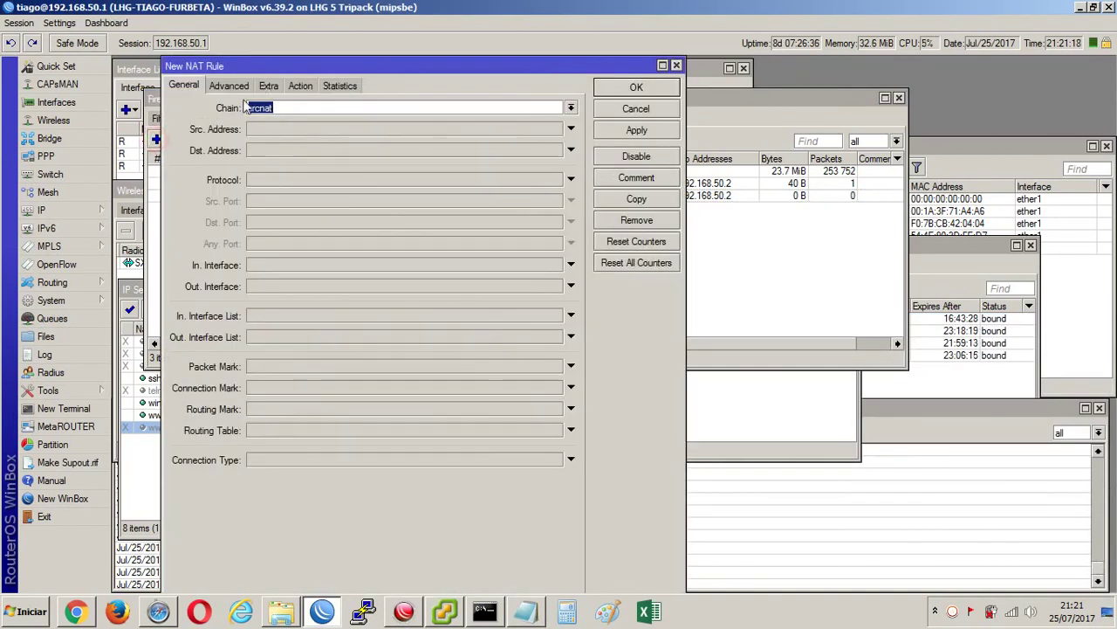
left_click(570, 108)
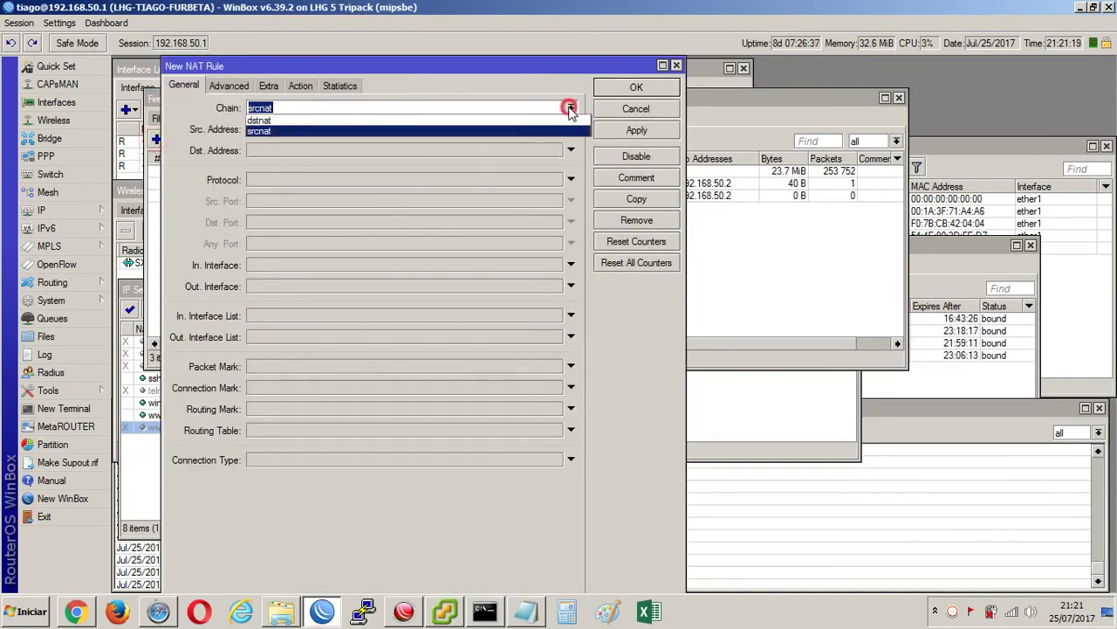
left_click(317, 129)
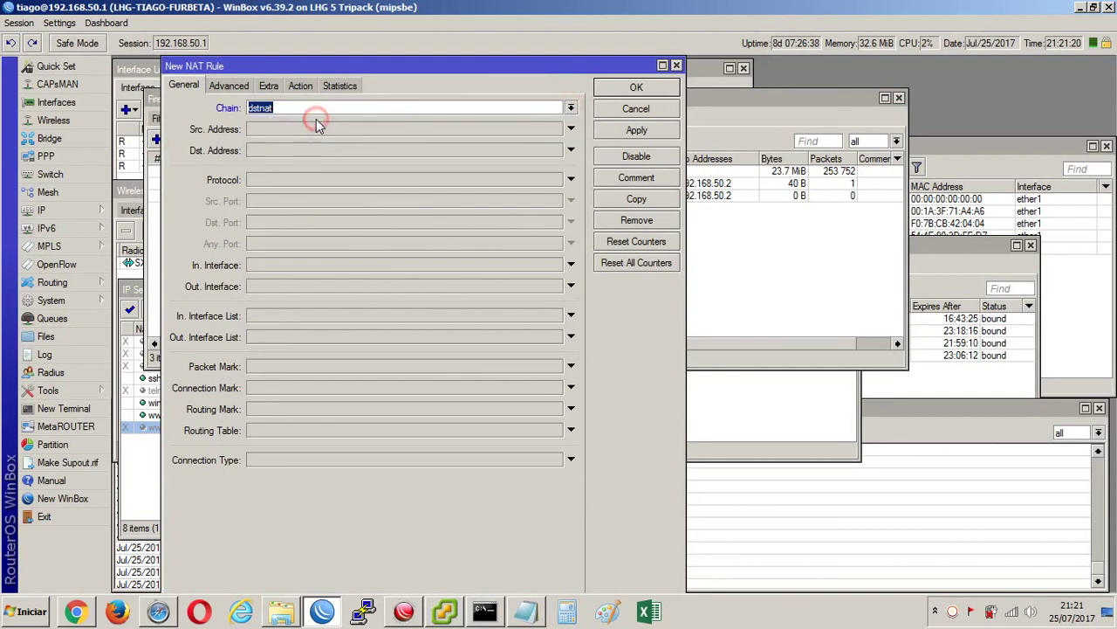
left_click(290, 179)
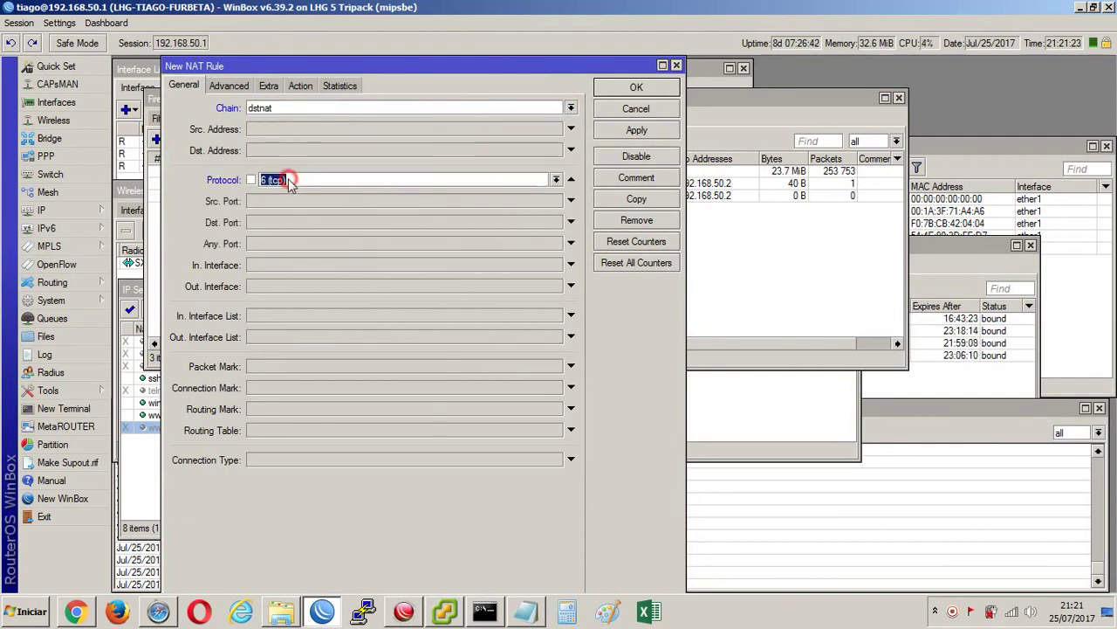
left_click(269, 224)
type("3389")
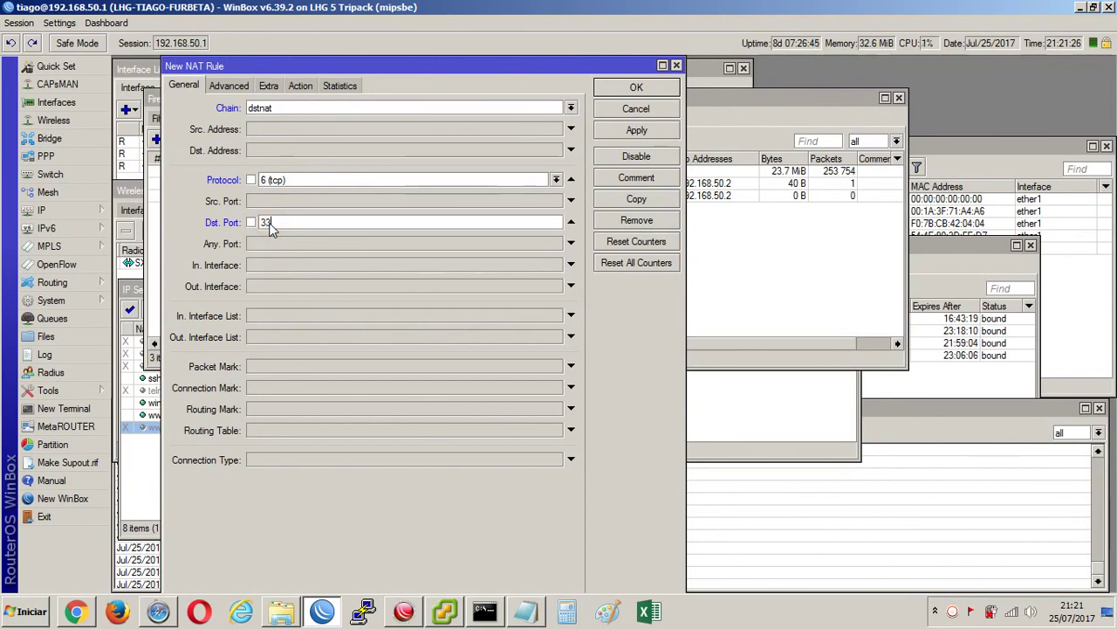
Set the new rule's action to dst-nat with target address 192.168.50.3 and target port 3389.
left_click(300, 85)
left_click(281, 109)
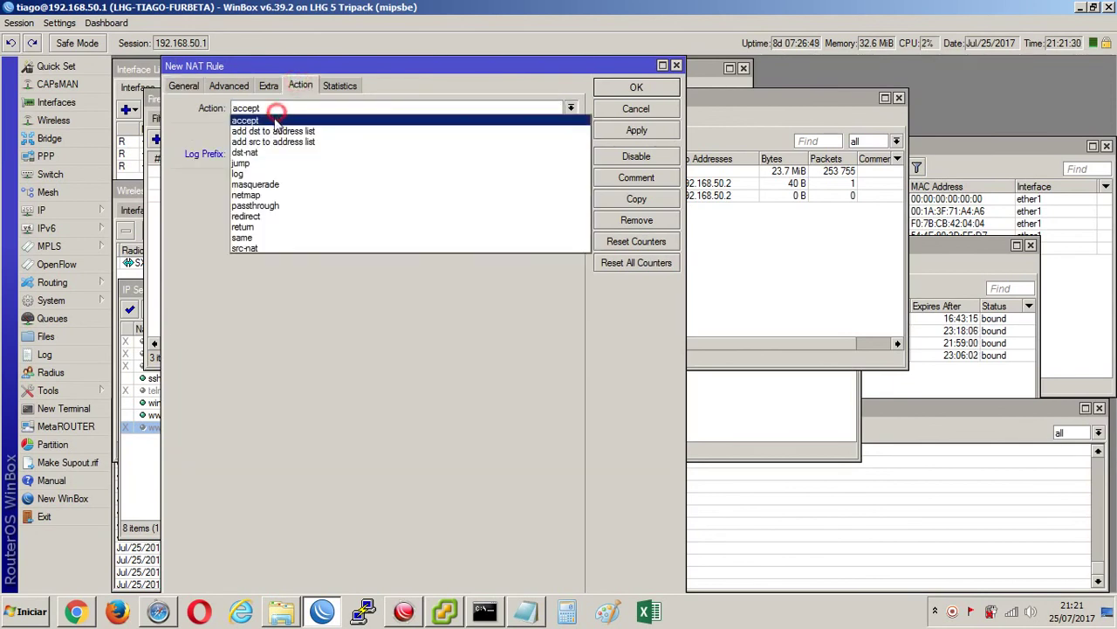
left_click(282, 156)
left_click(289, 183)
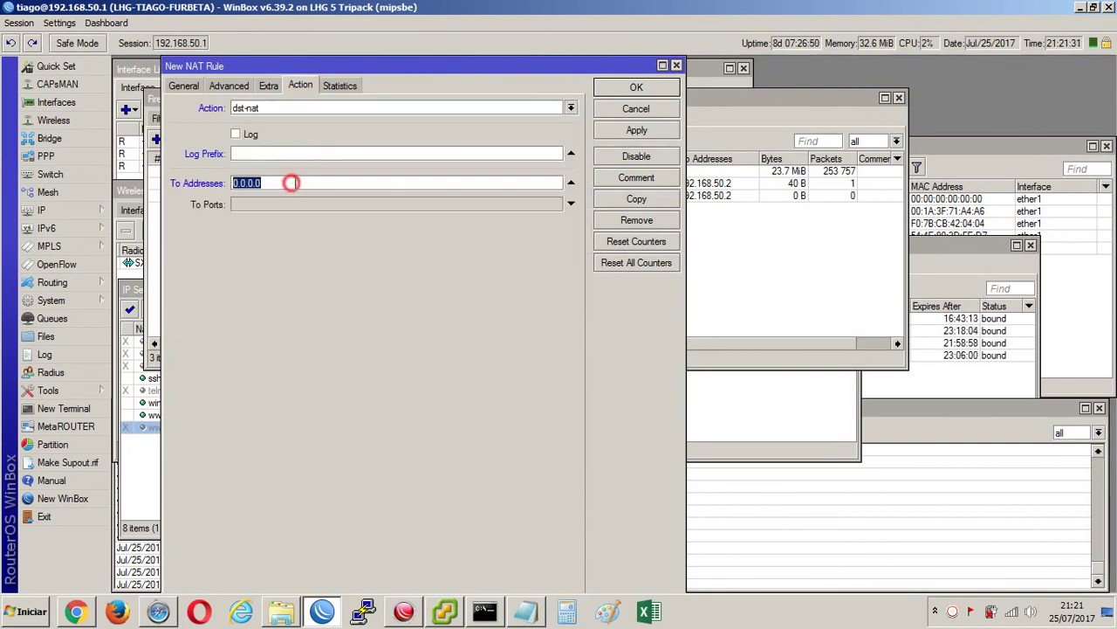
type("192.168.5")
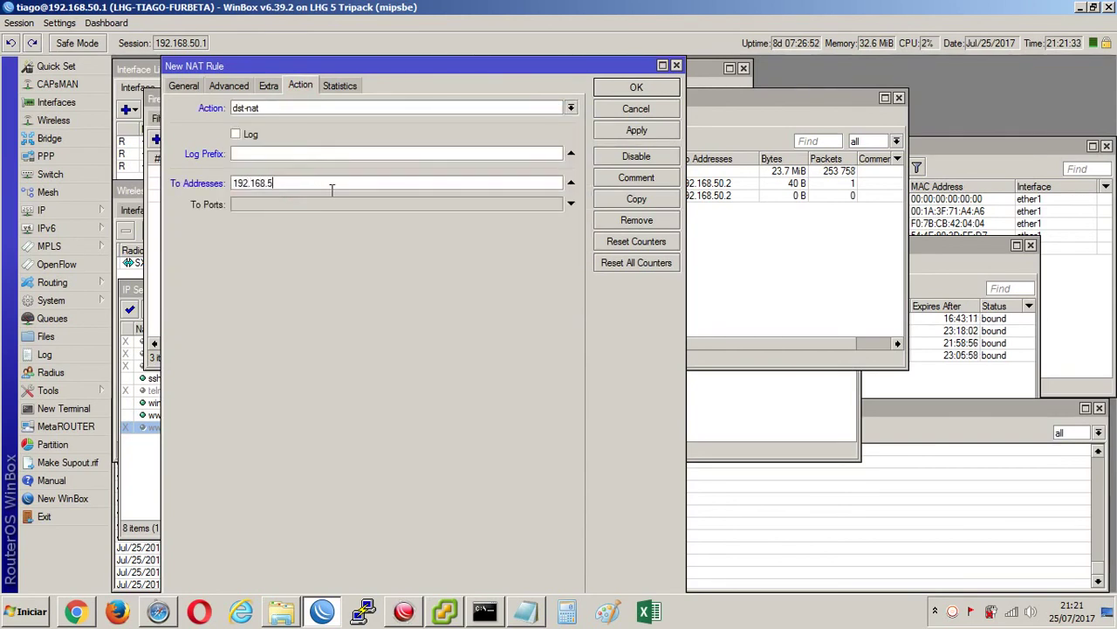
type("0.3")
key("alt+Tab")
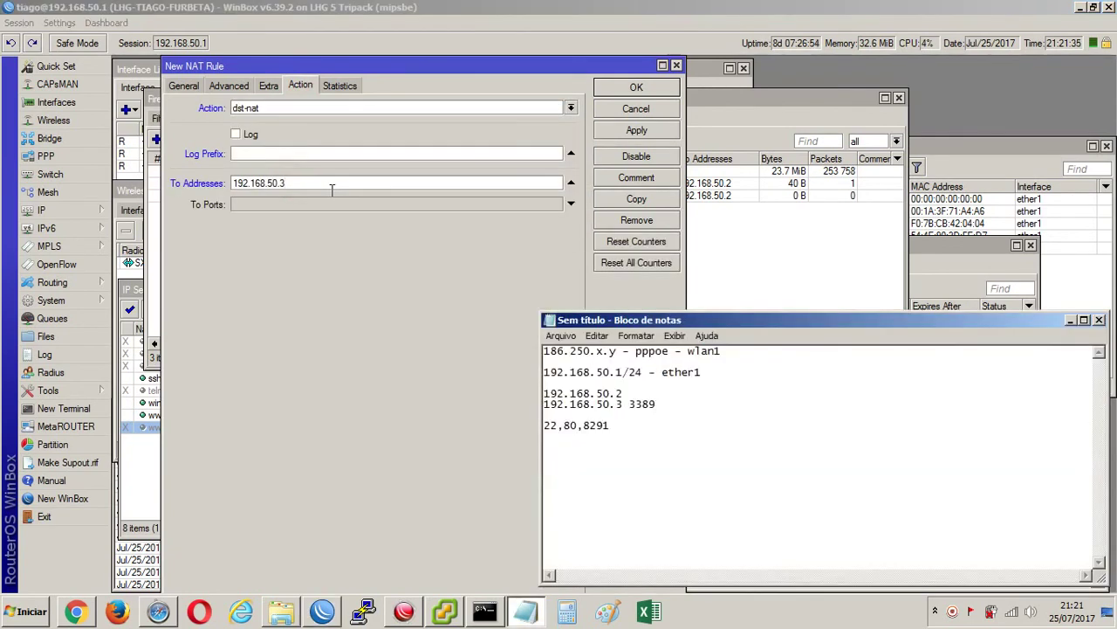
key("alt+Tab")
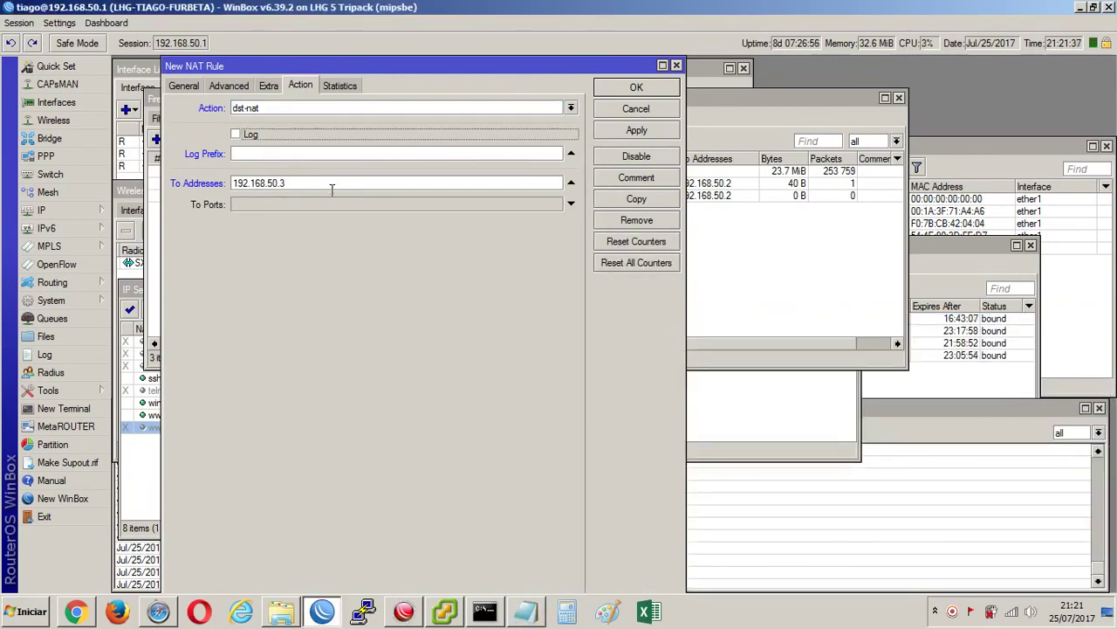
left_click(347, 204)
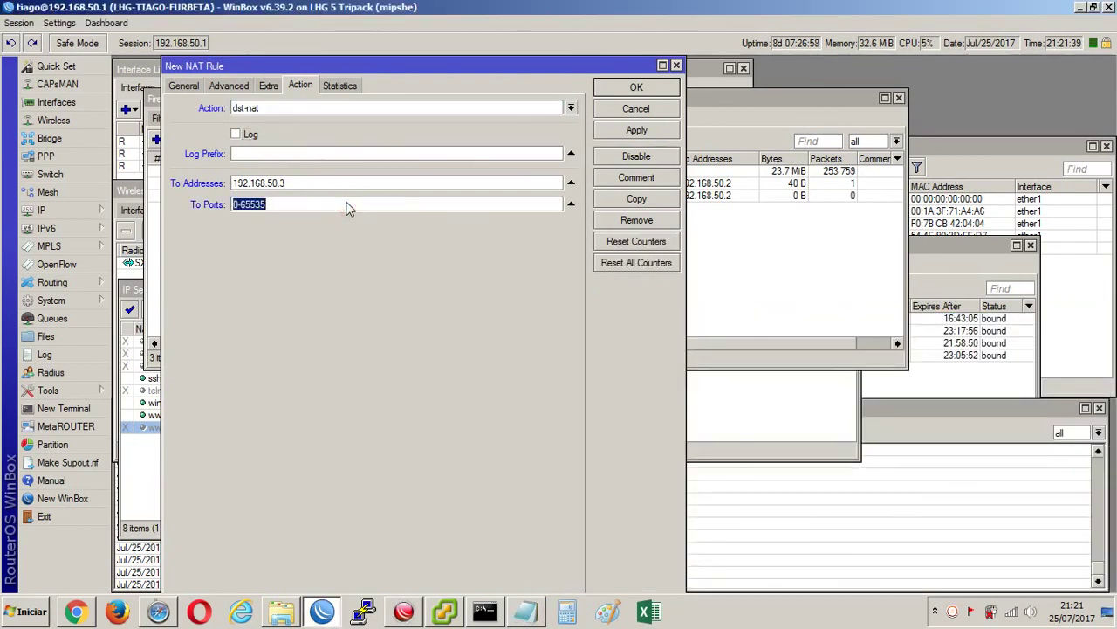
type("3389")
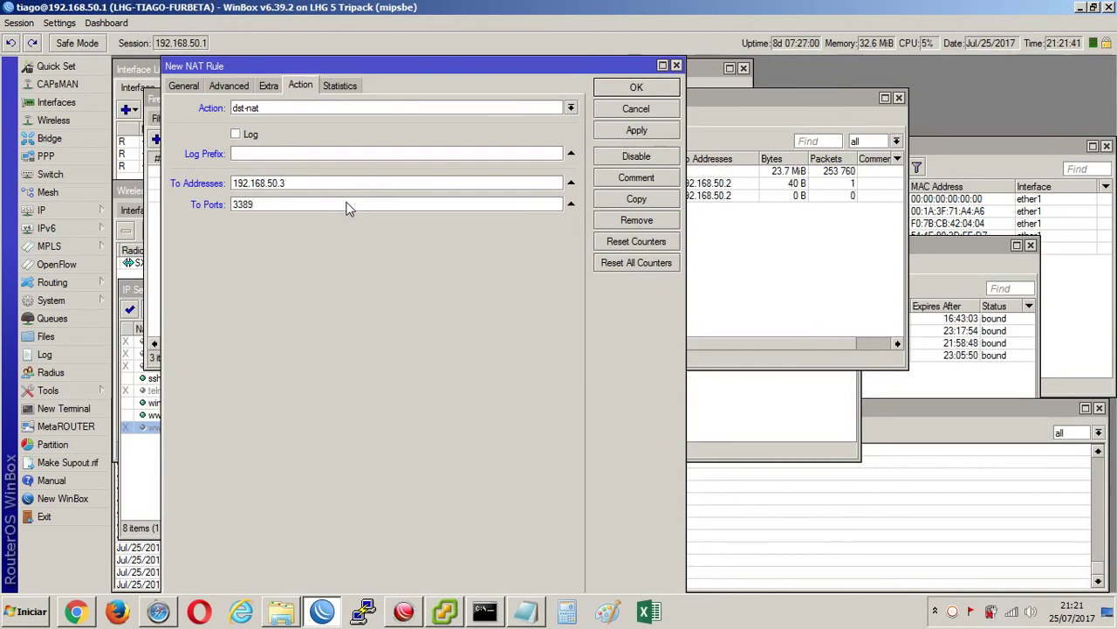
Set the new rule's incoming interface to pppoe-out1 and save the rule.
left_click(185, 85)
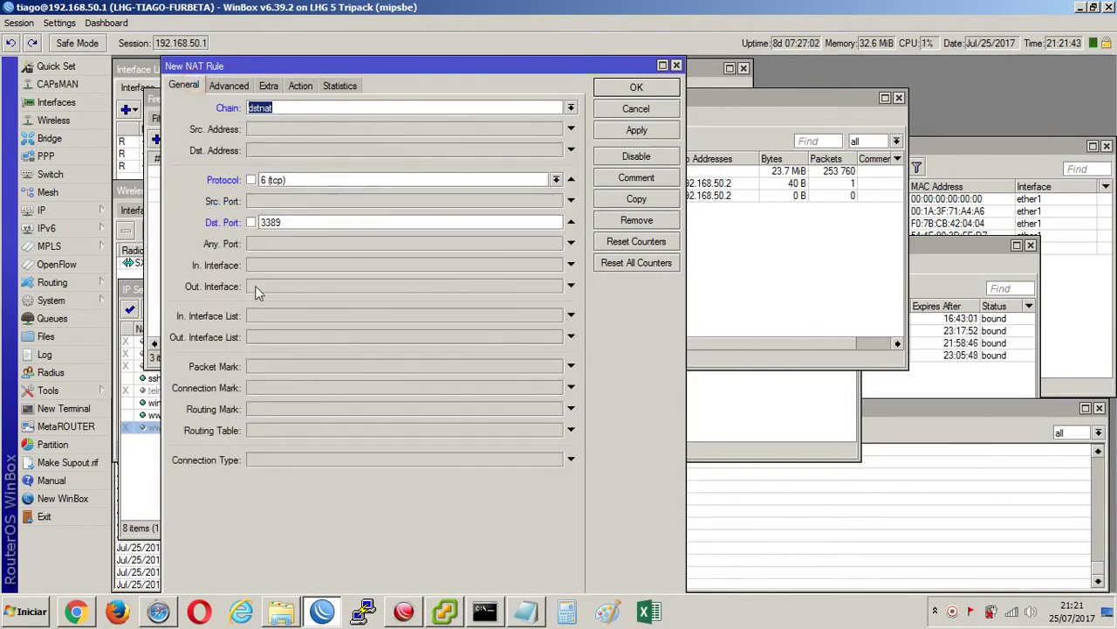
left_click(276, 267)
left_click(312, 267)
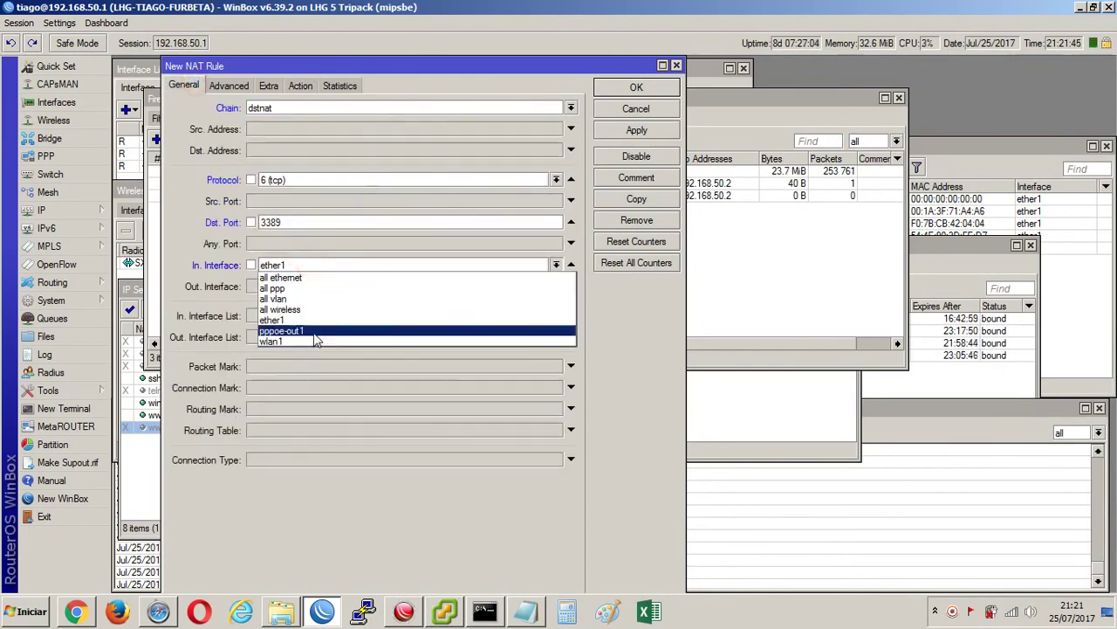
left_click(314, 331)
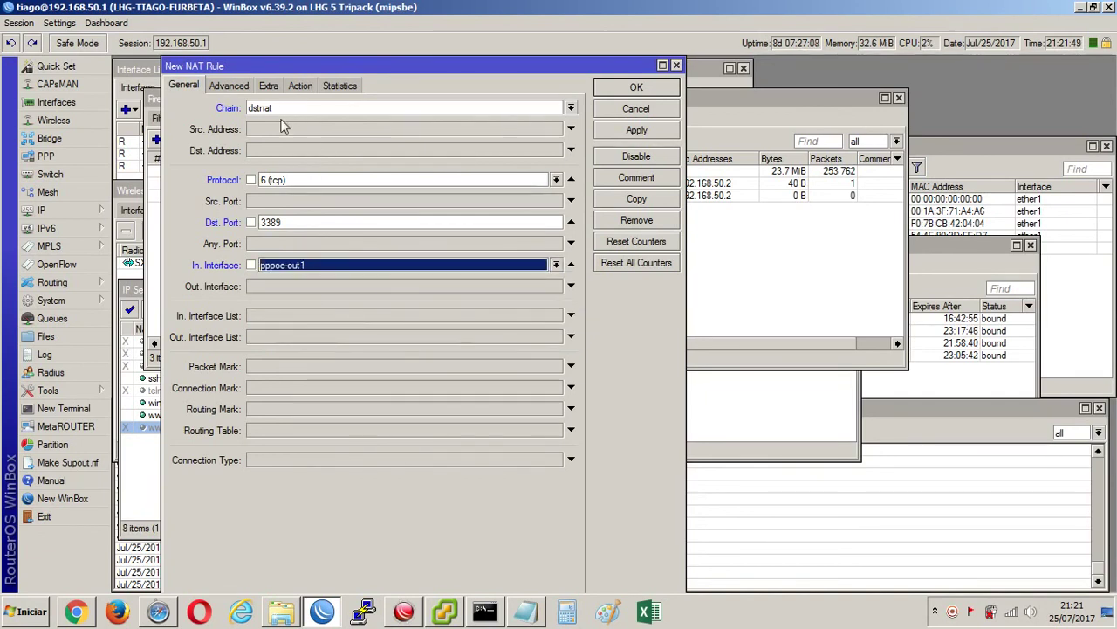
left_click(668, 130)
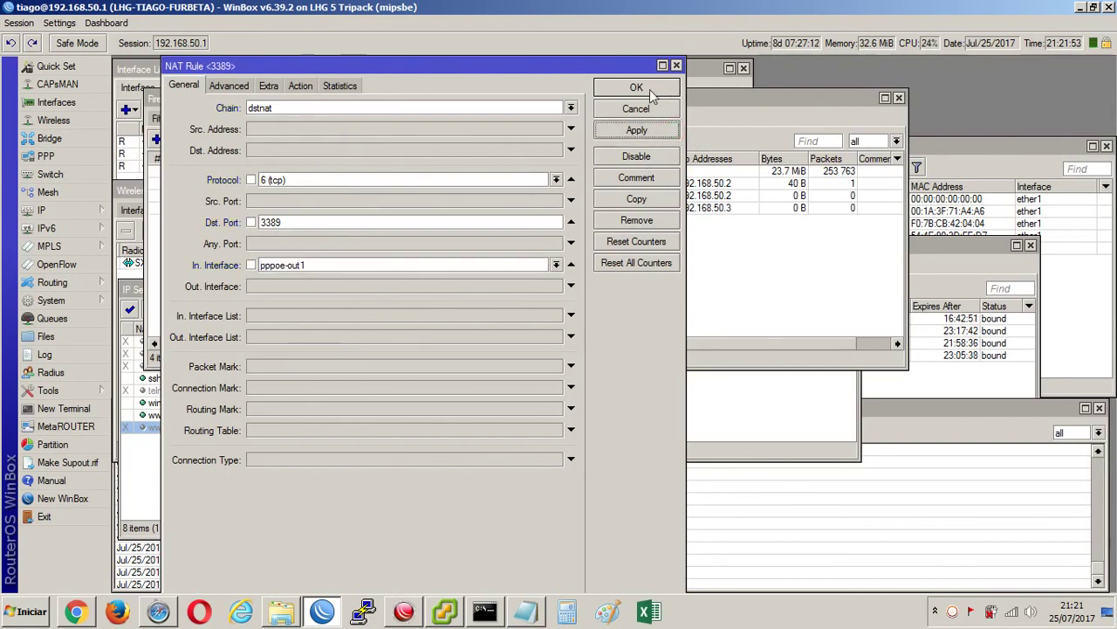
left_click(644, 87)
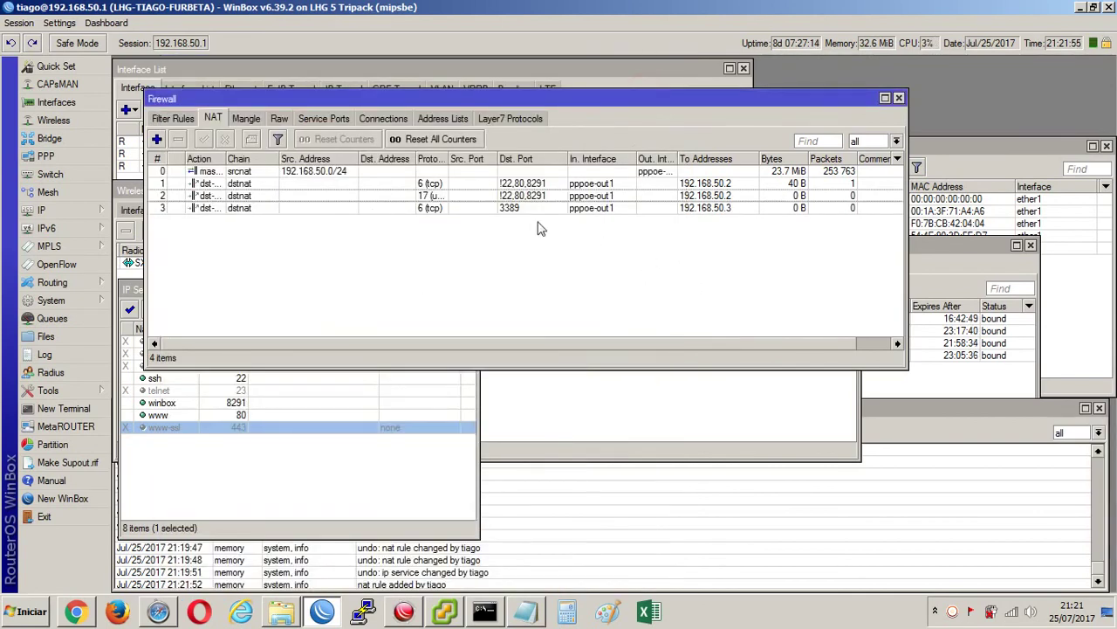
Compare the 3389 rule with the two dstnat rules that exclude ports 22,80,8291.
left_click(524, 270)
left_click(541, 209)
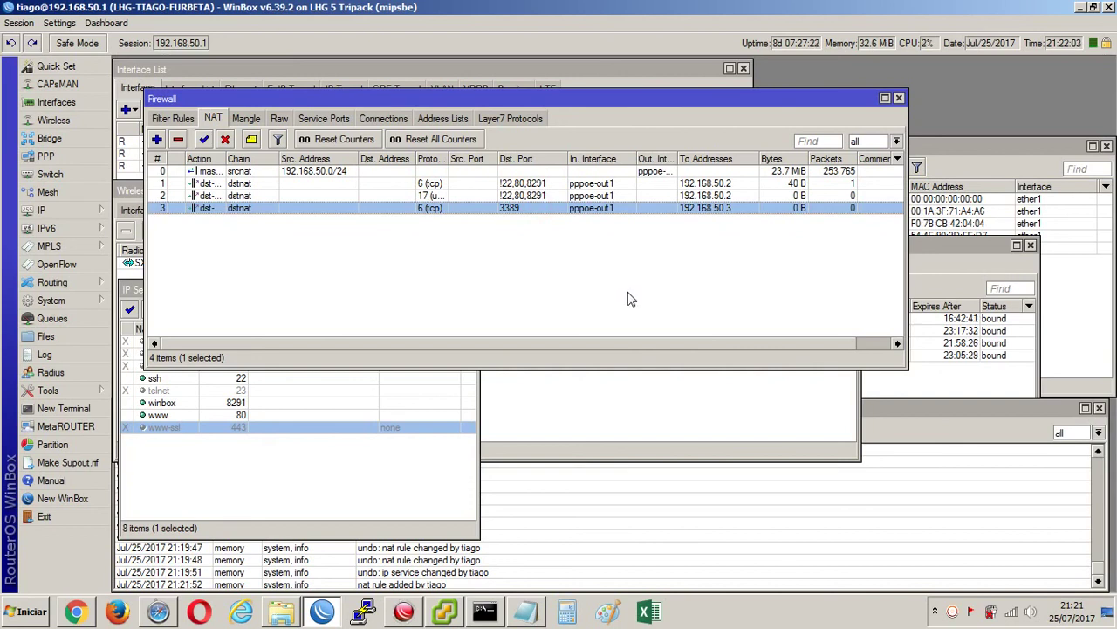
left_click(539, 185)
left_click(532, 196, "ctrl")
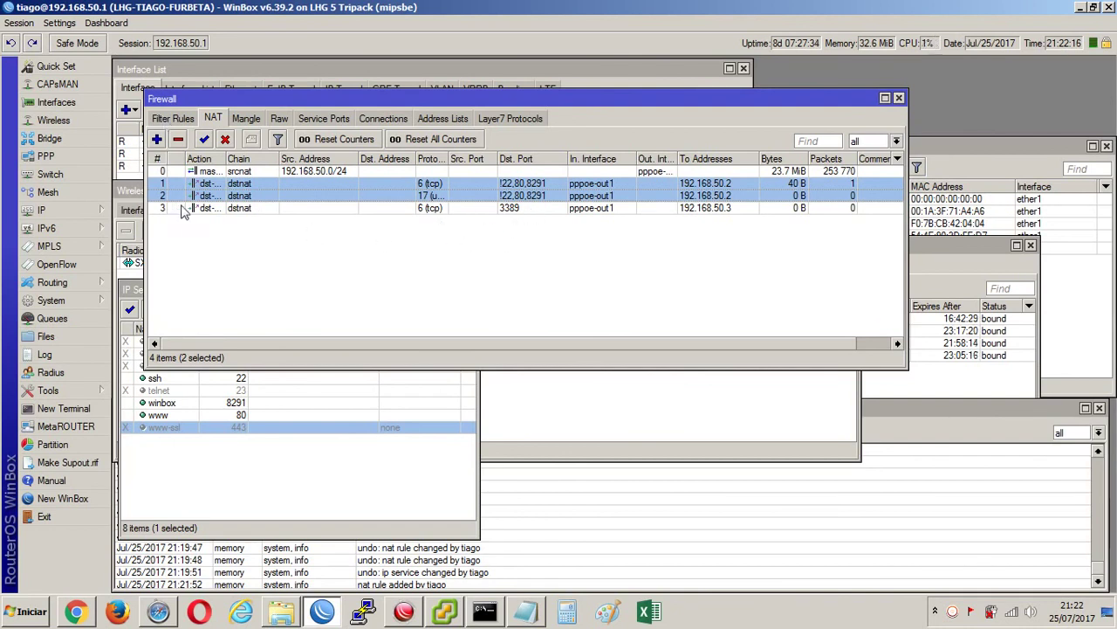
left_click(330, 258)
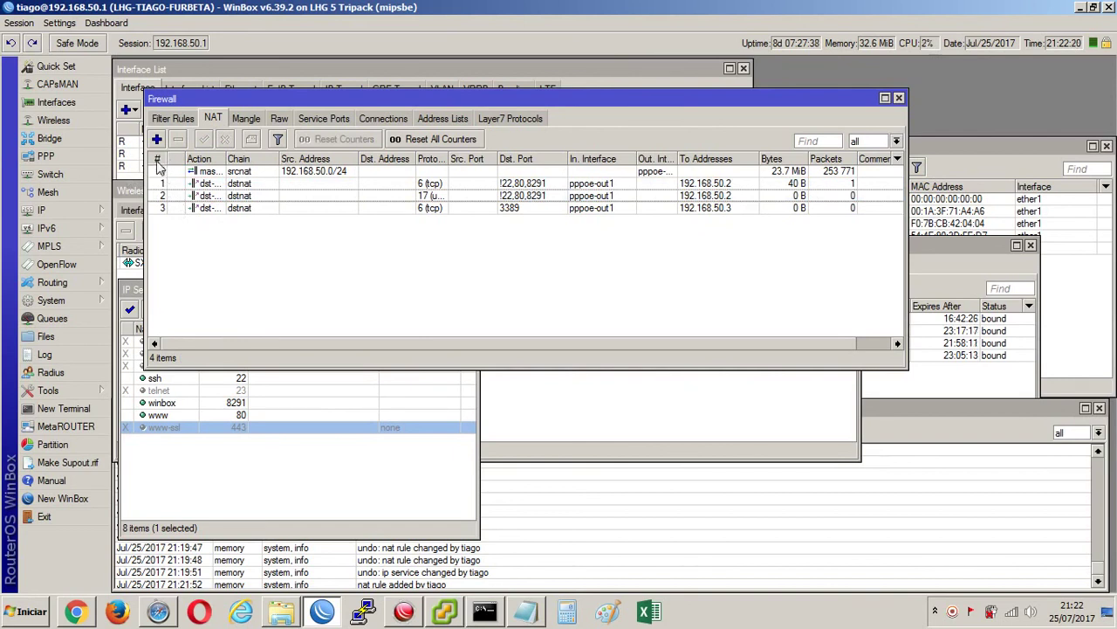
Sort the NAT rules by several columns, including source address, and restore the ordering by rule number.
left_click(198, 160)
left_click(158, 159)
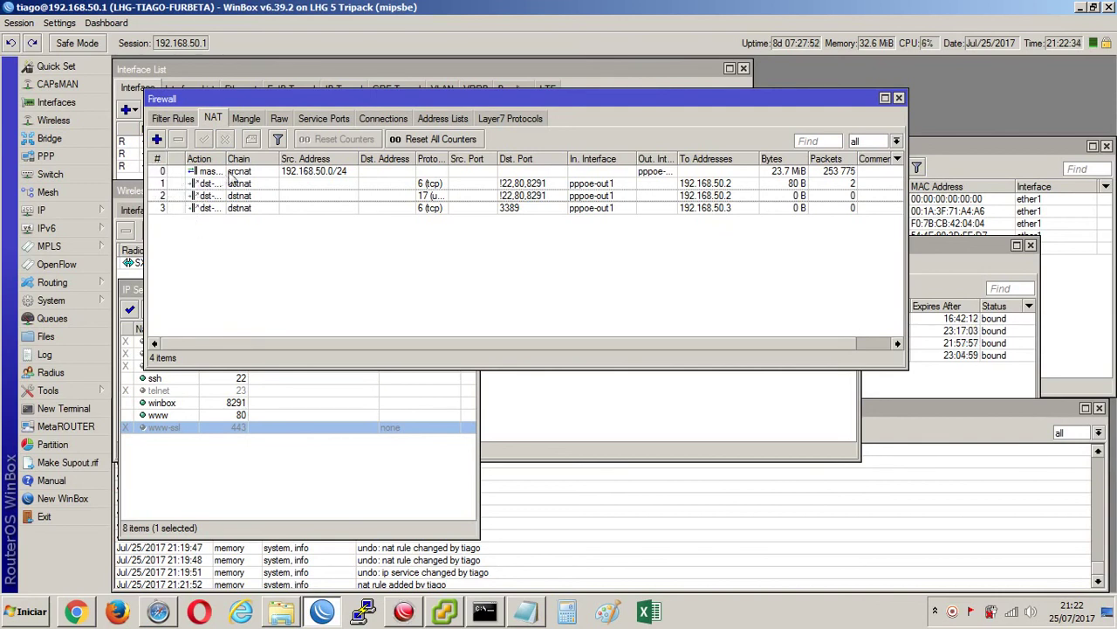
left_click(330, 159)
left_click(467, 161)
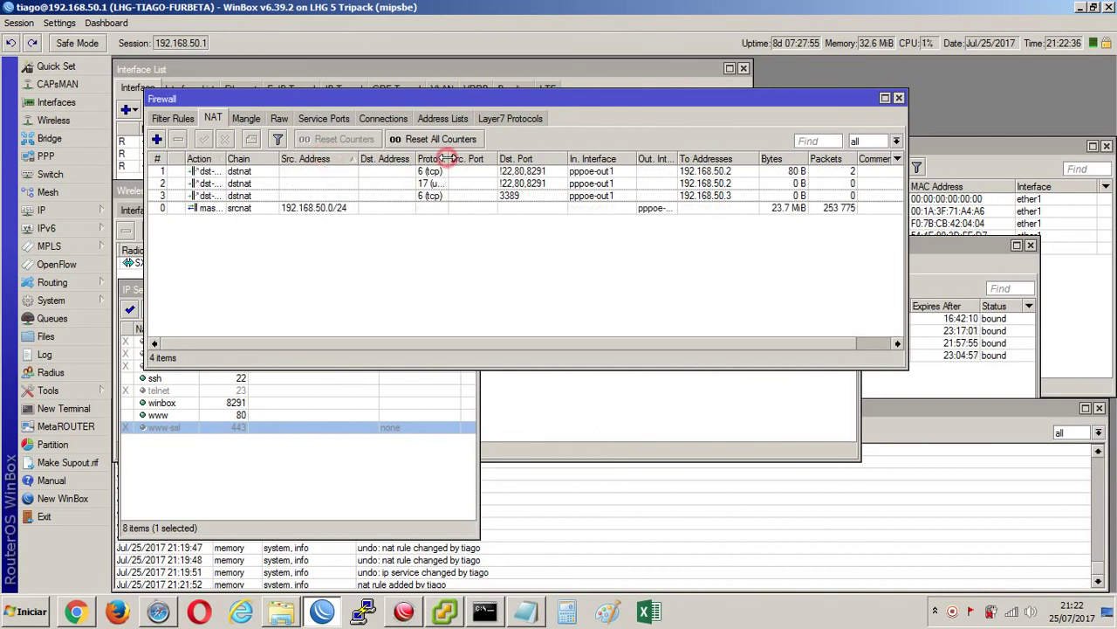
left_click(532, 161)
left_click(158, 159)
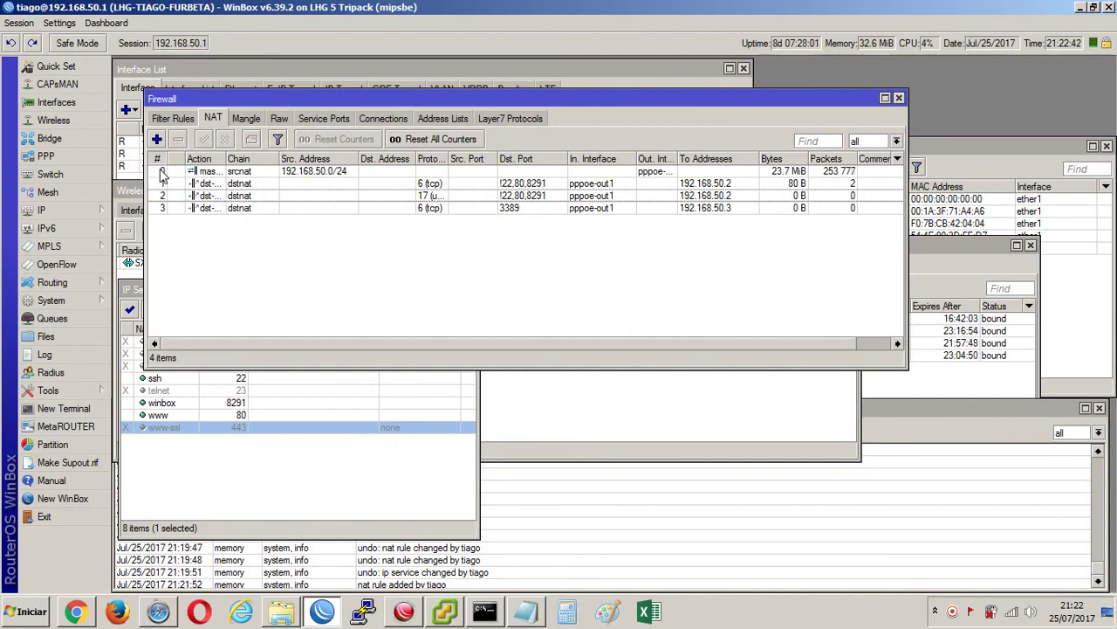
Examine the processing order of the NAT rules and the target addresses of the dstnat rules.
left_click(180, 184)
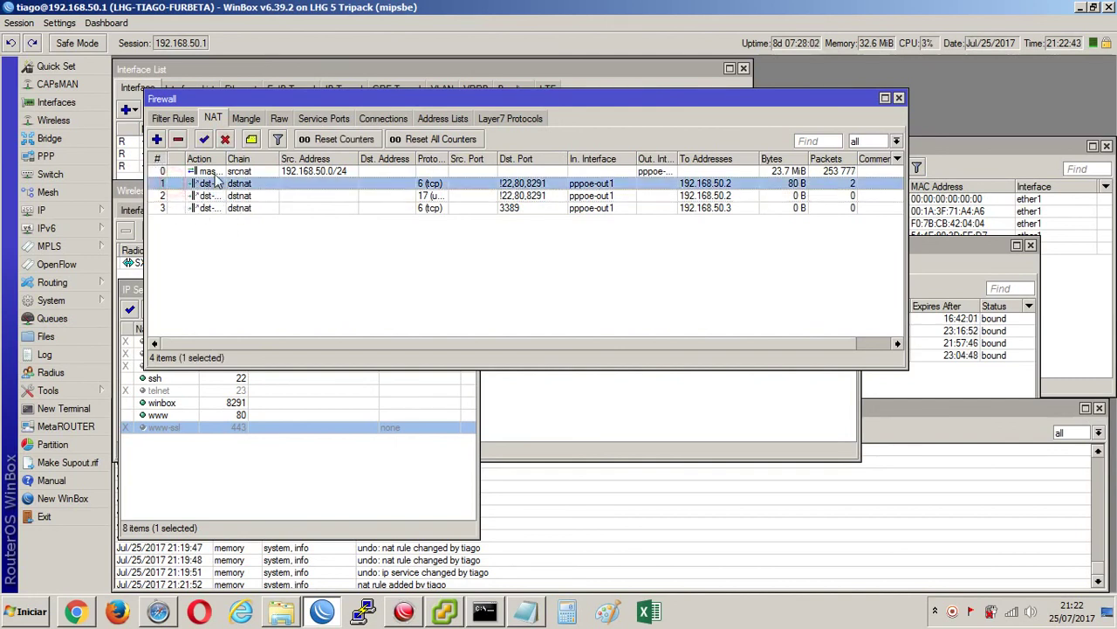
left_click(215, 172)
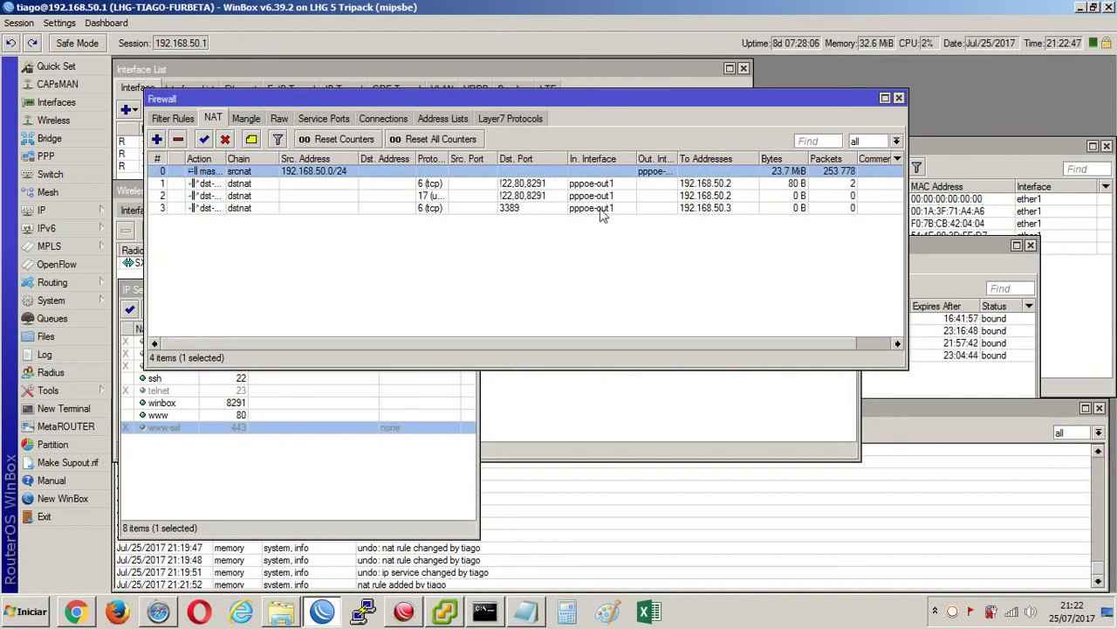
left_click(729, 208)
left_click(723, 184)
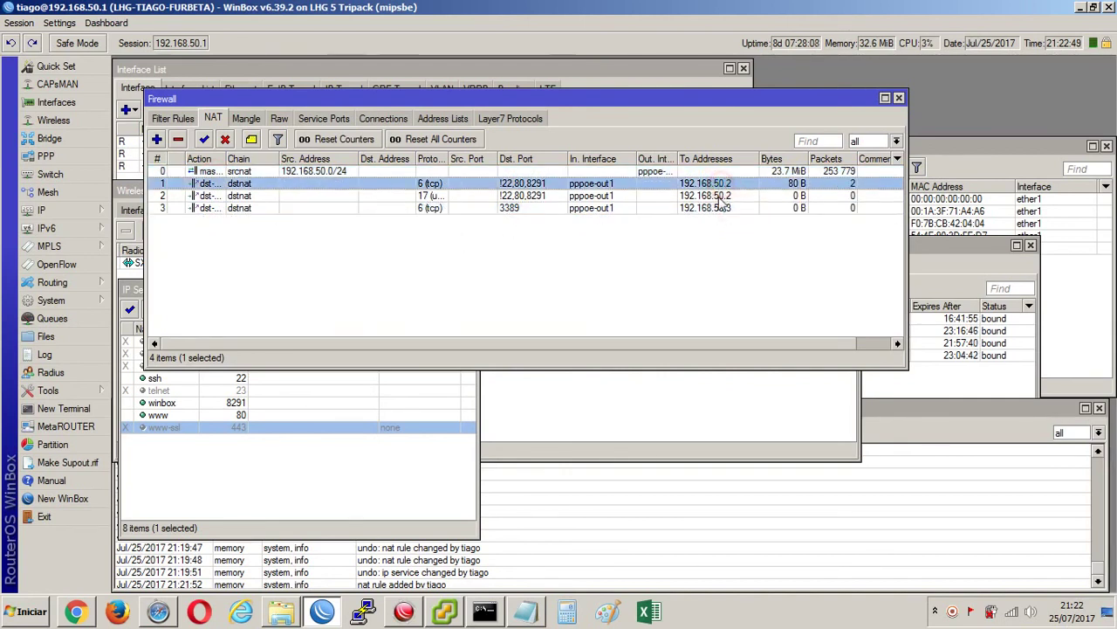
left_click(718, 198, "shift")
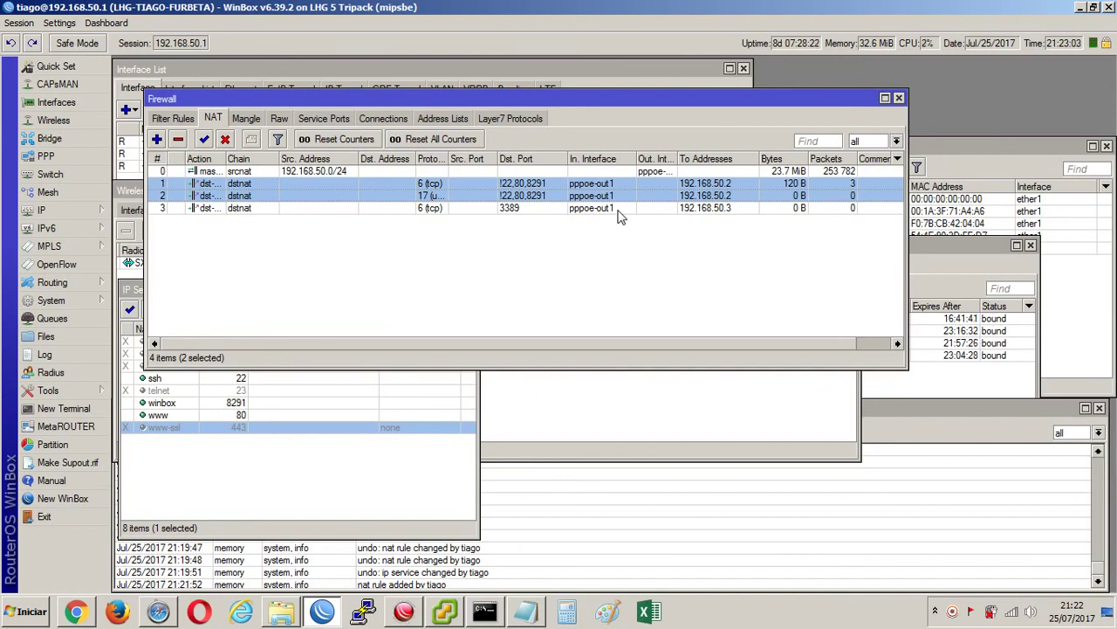
Move the 3389 rule above the two dstnat rules for 192.168.50.2, and select those two rules.
left_click(547, 229)
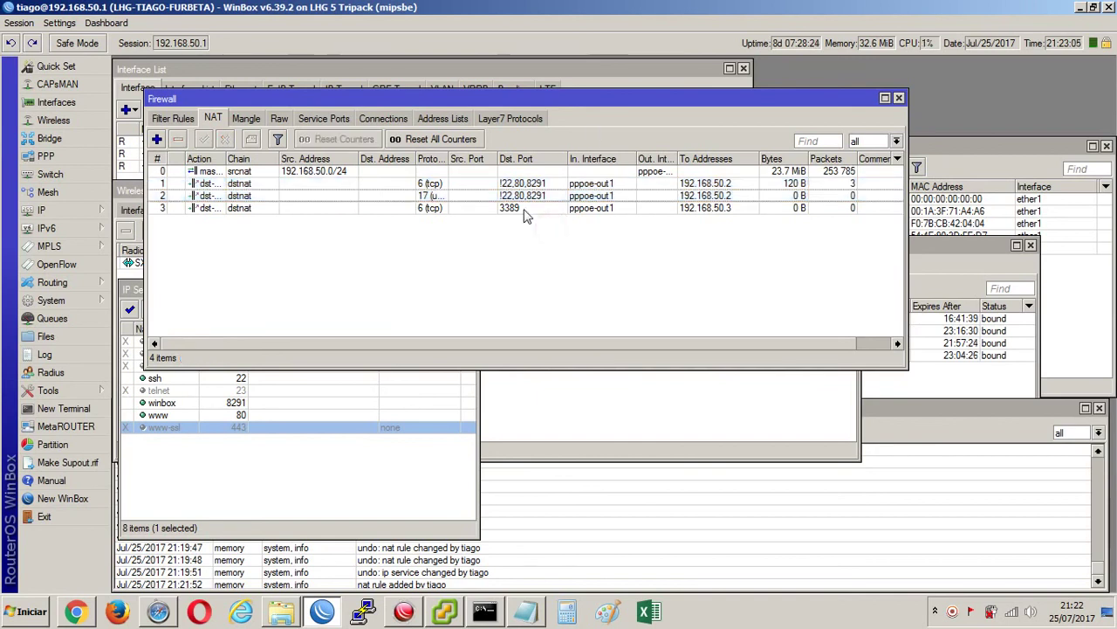
left_click(525, 212)
left_click_drag(525, 212, 520, 181)
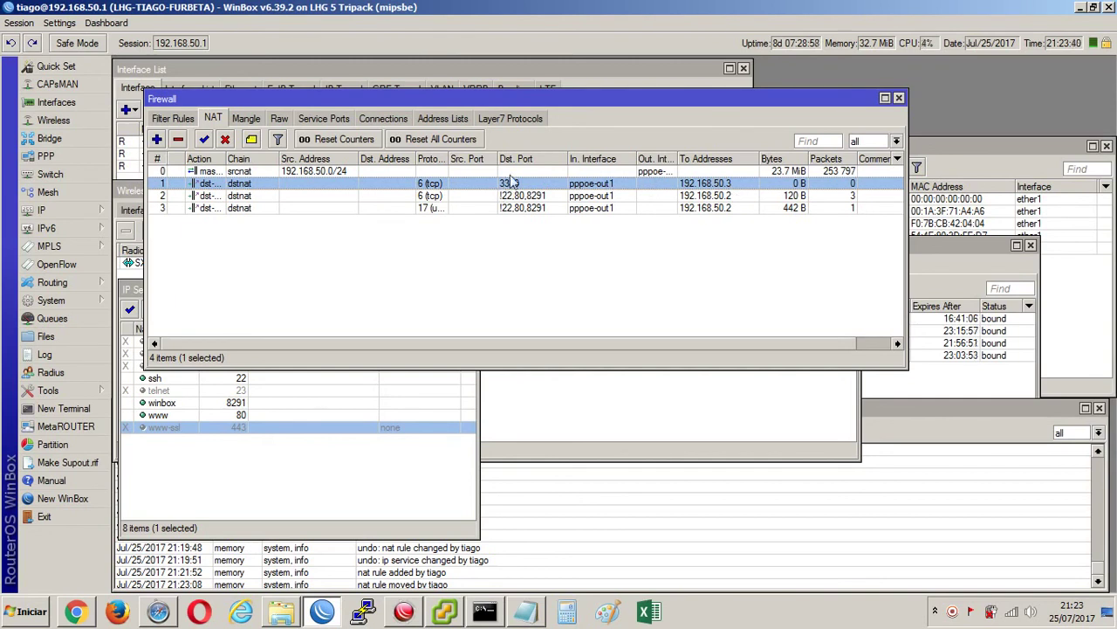
left_click(529, 196)
left_click(530, 209, "shift")
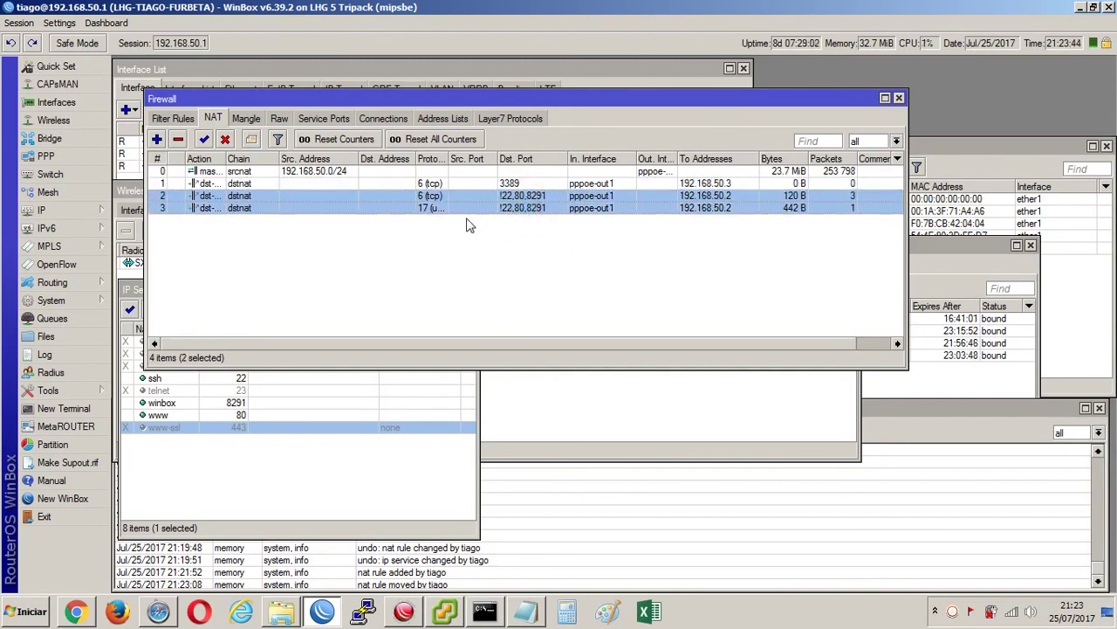
Add the comment "dmz" to both the tcp and udp dstnat rules that forward to 192.168.50.2.
left_click(334, 195)
left_click(251, 140)
type("dmz")
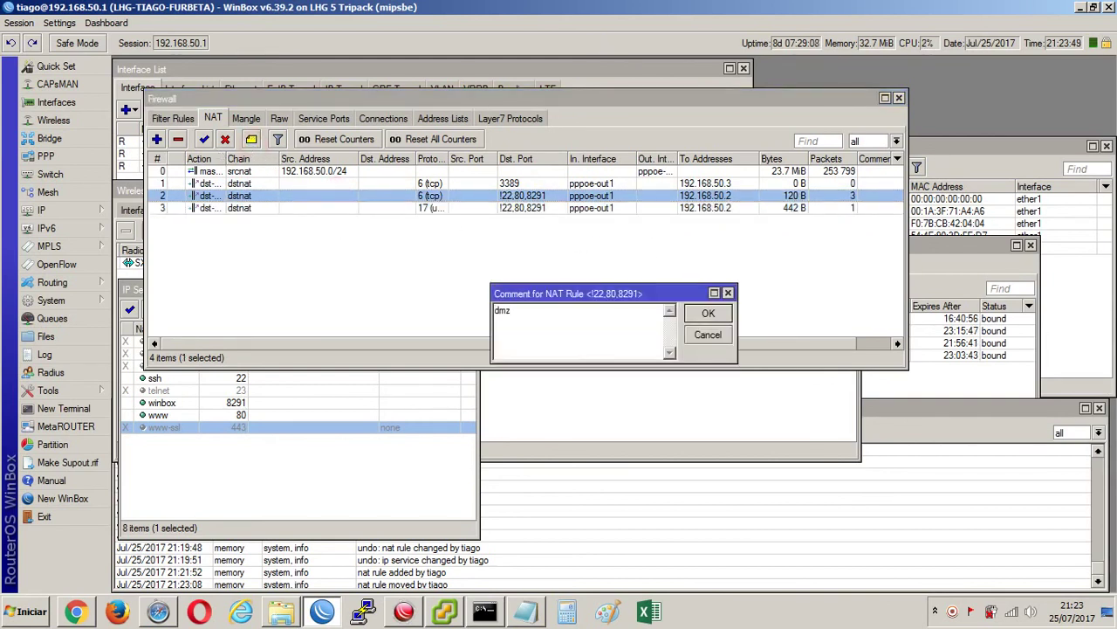
key("Return")
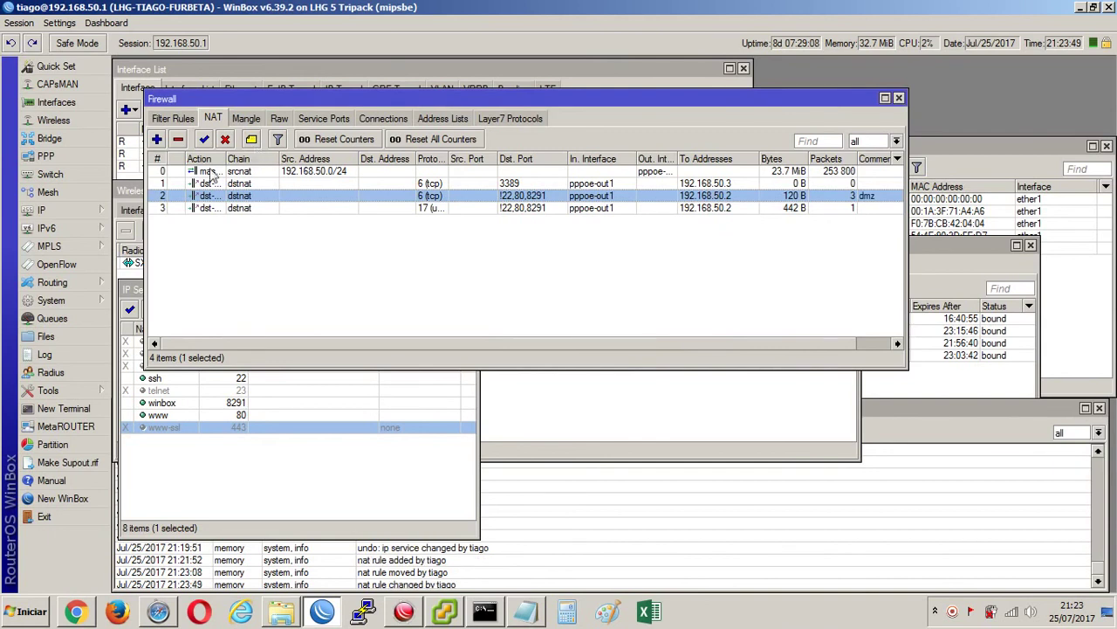
left_click(207, 208)
left_click(252, 139)
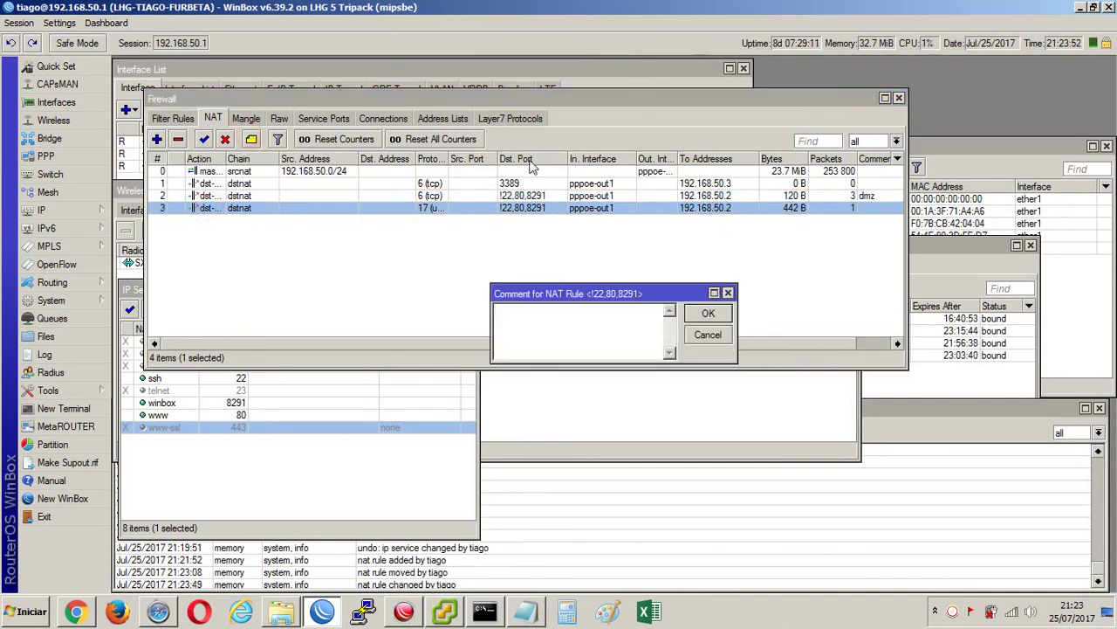
type("dmz")
key("Return")
Add the comment "rdp" to the dstnat rule for port 3389.
left_click(515, 183)
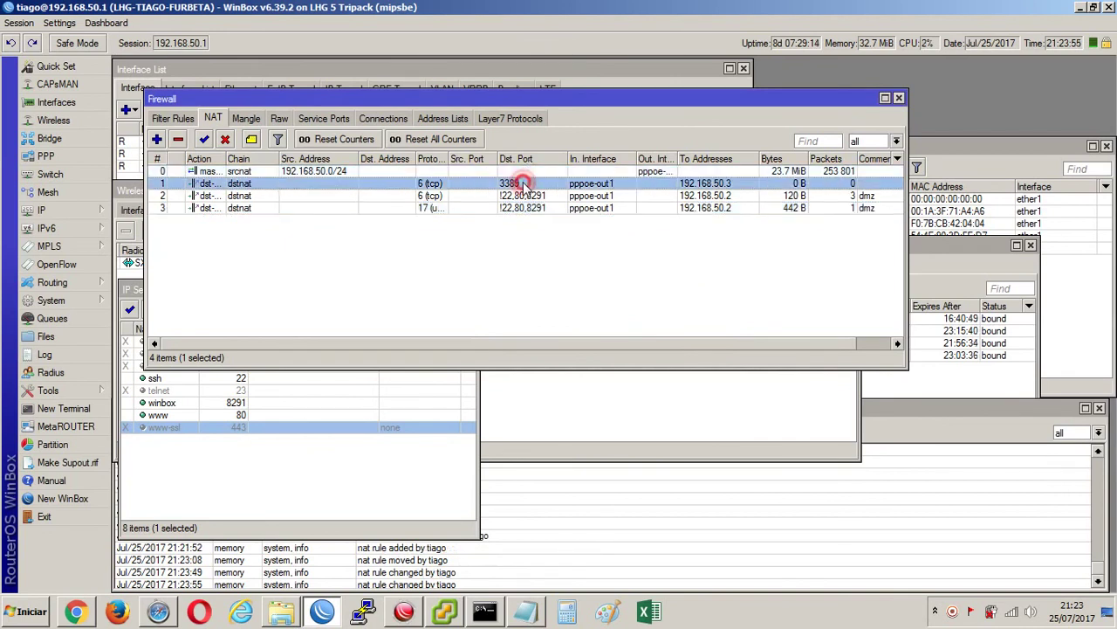
left_click(276, 139)
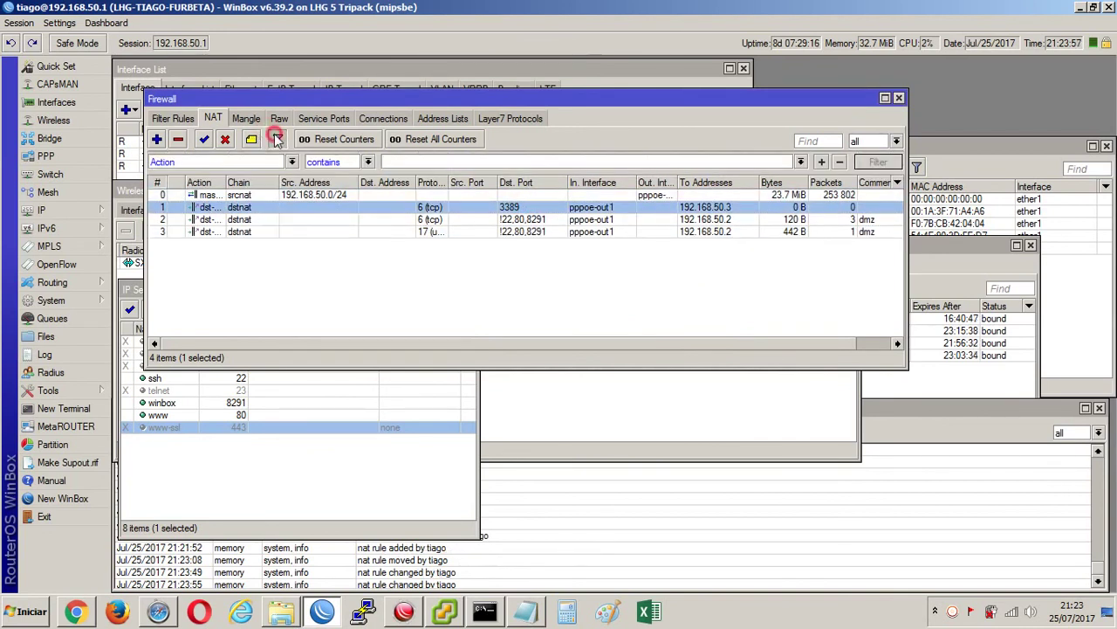
left_click(275, 140)
left_click(252, 140)
type("rdp")
key("Return")
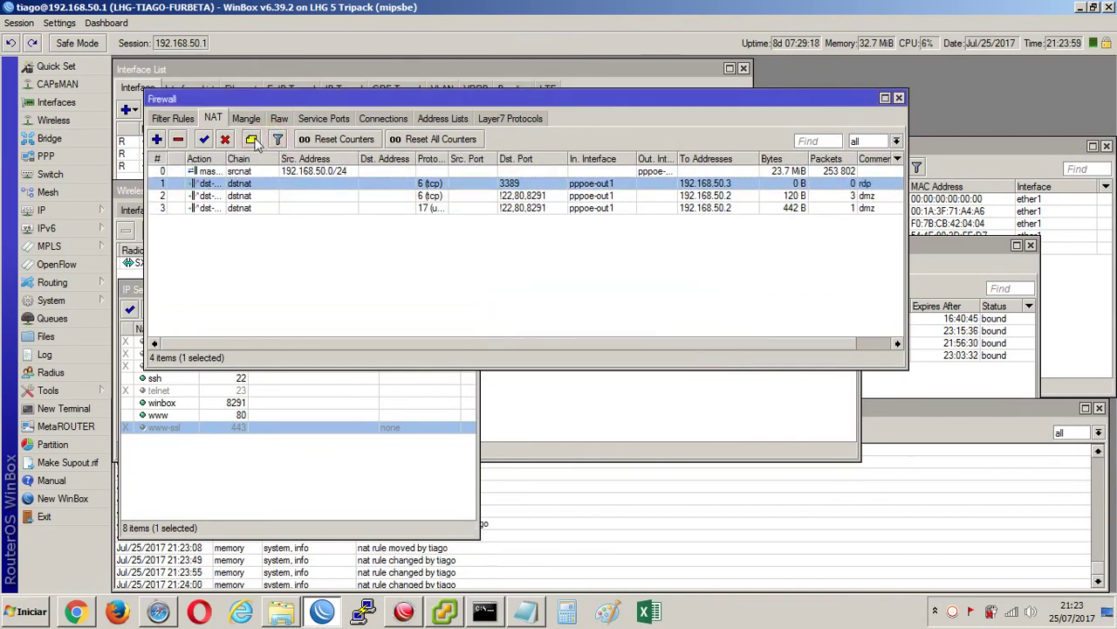